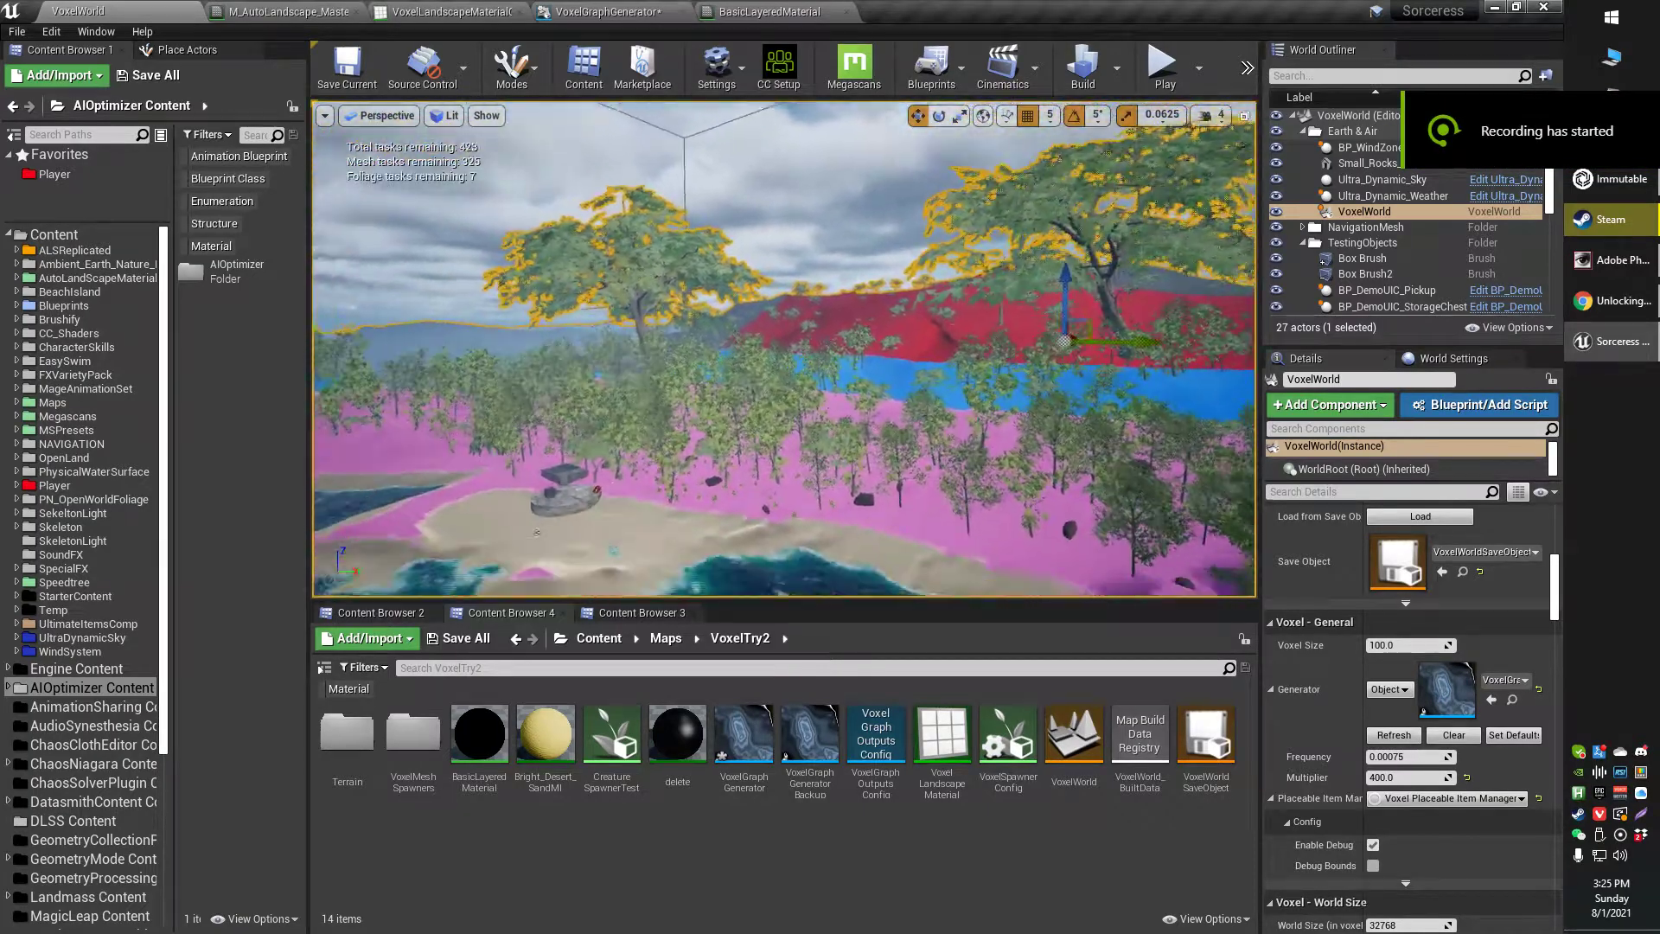
Step: Examine the voxel terrain's colored ground layers, trees and shoreline from several viewpoints in the level
key("e")
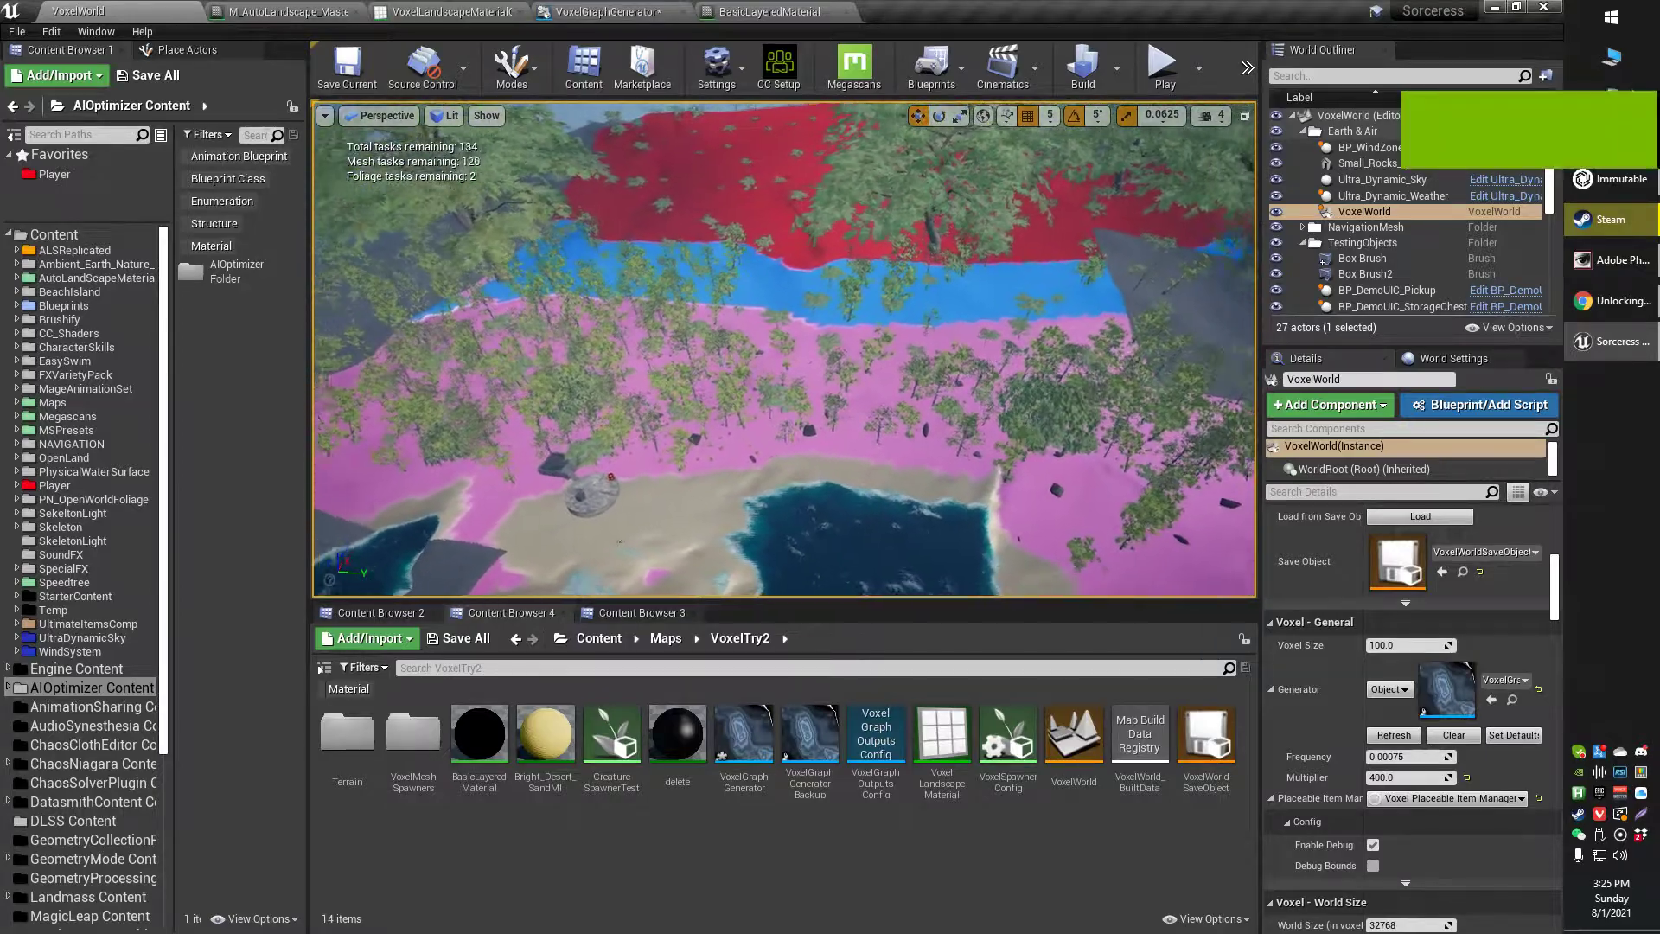
key("s")
key("w")
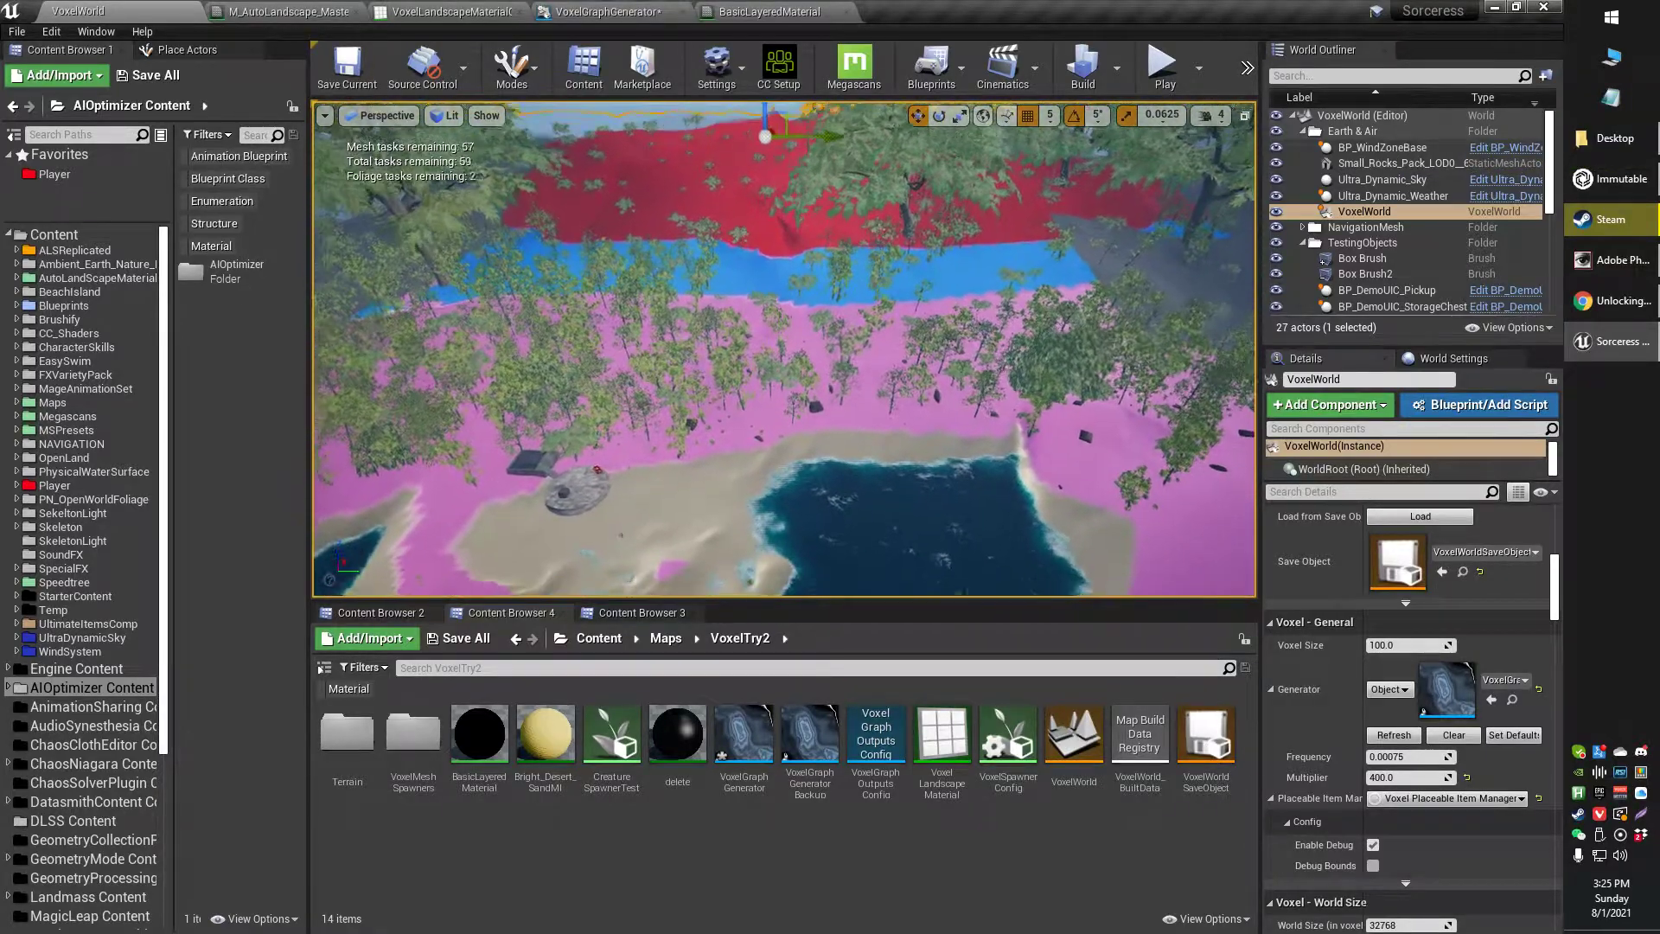
left_click_drag(620, 533, 974, 435)
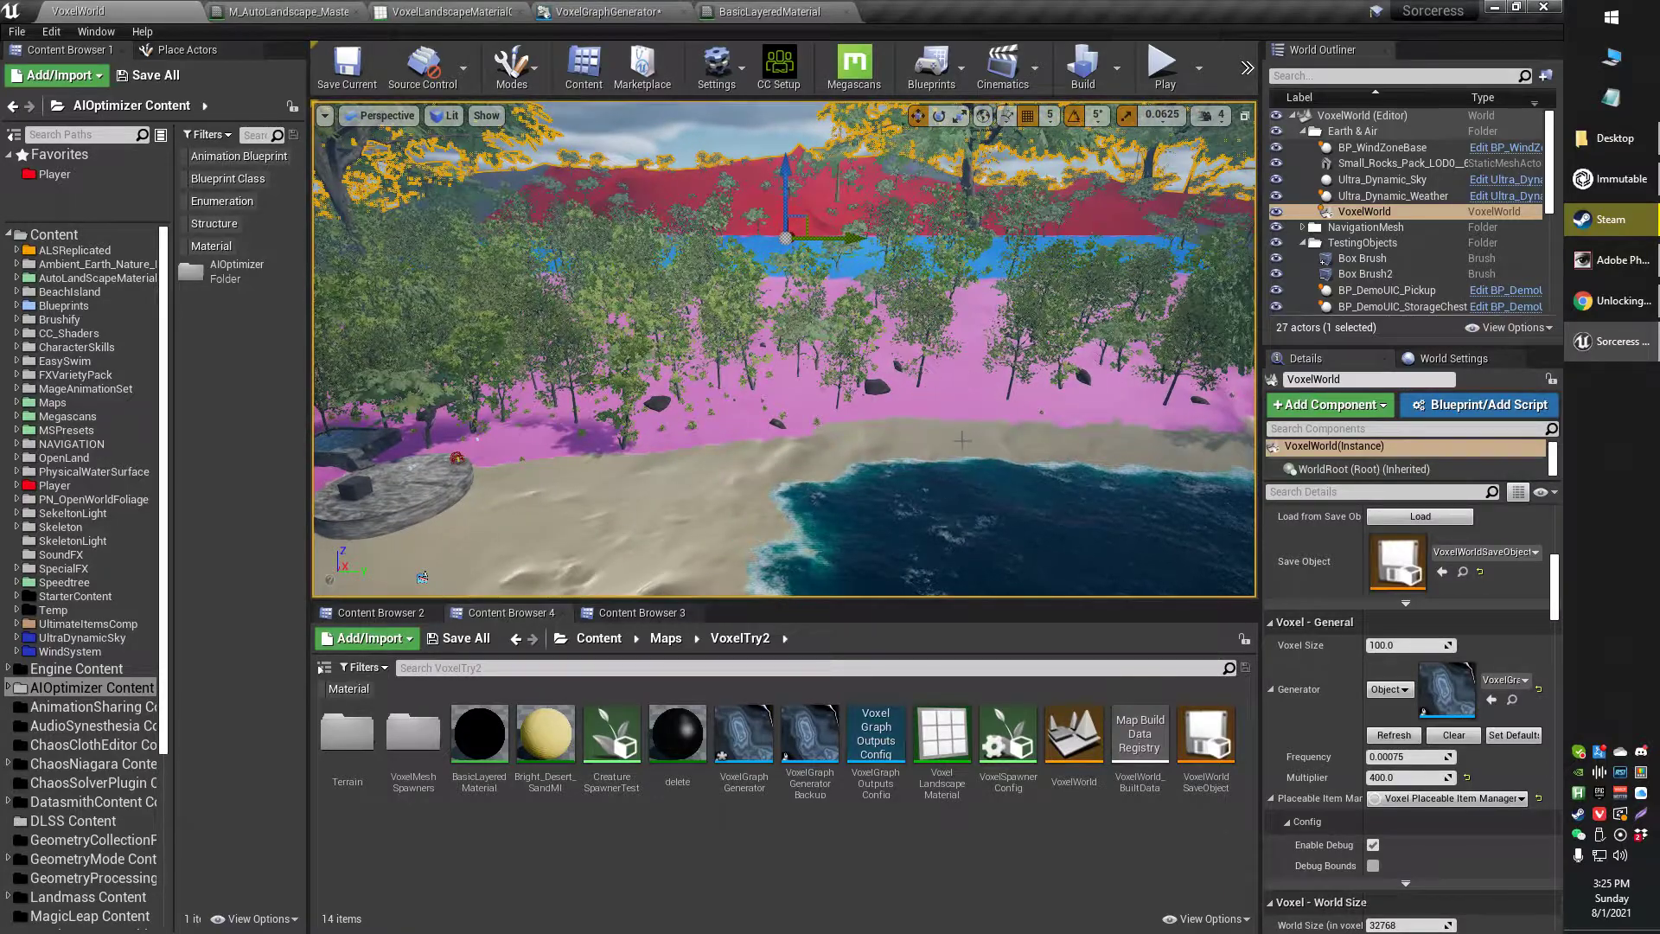
key("d")
right_click_drag(963, 441, 911, 438)
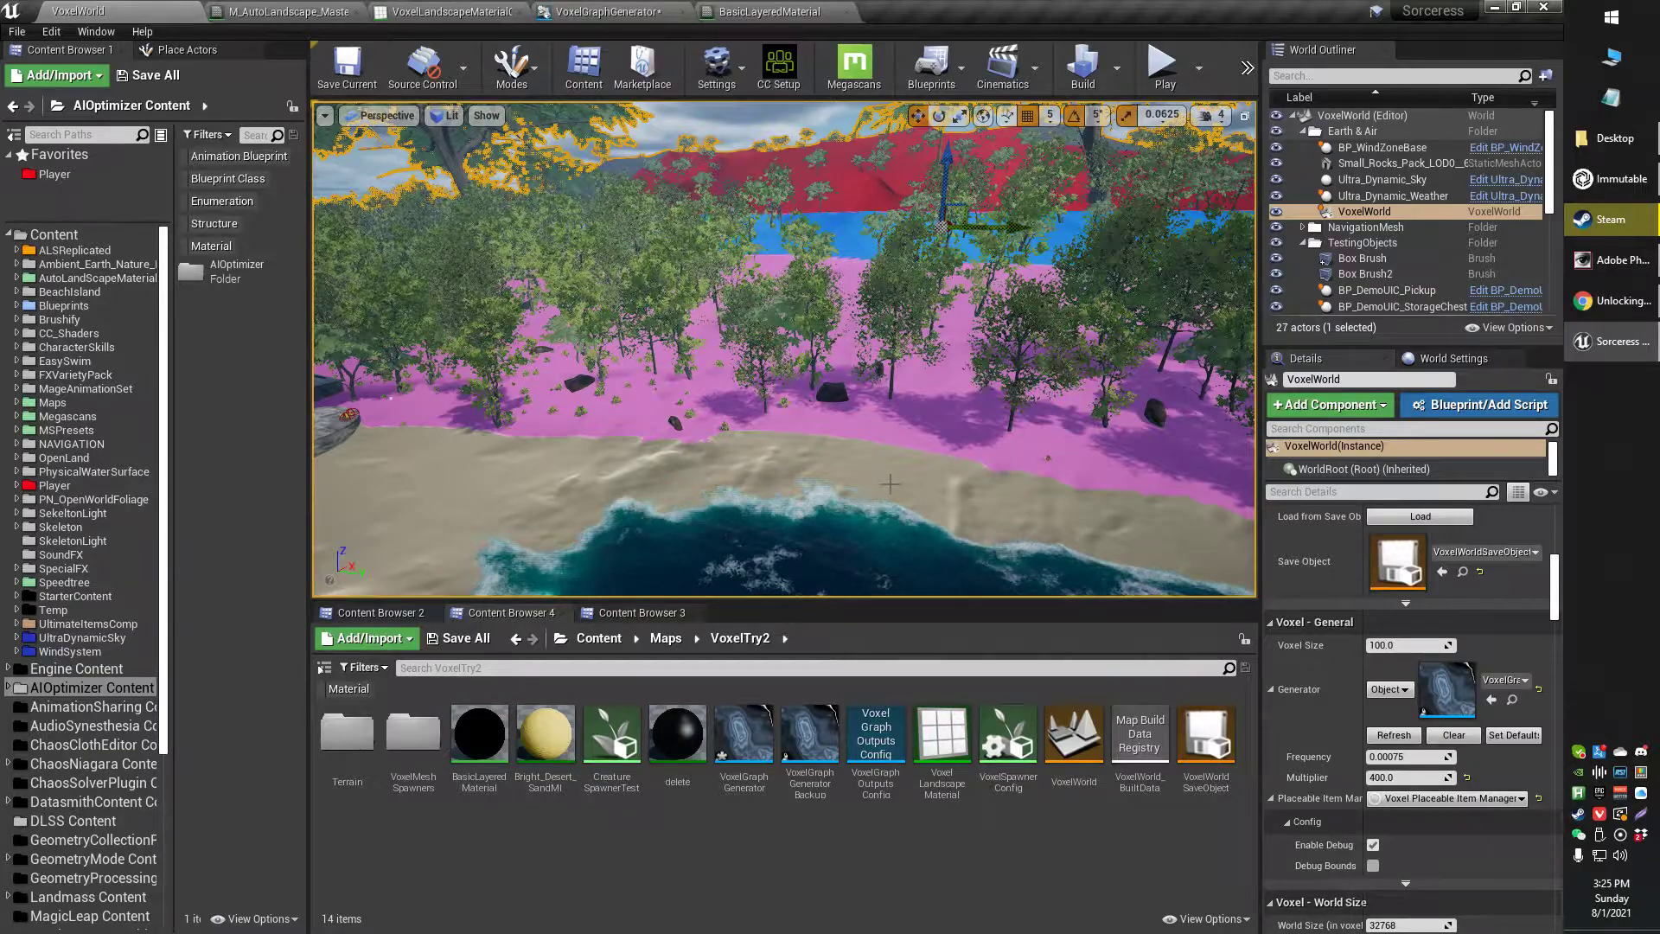
right_click(683, 464)
left_click(861, 415)
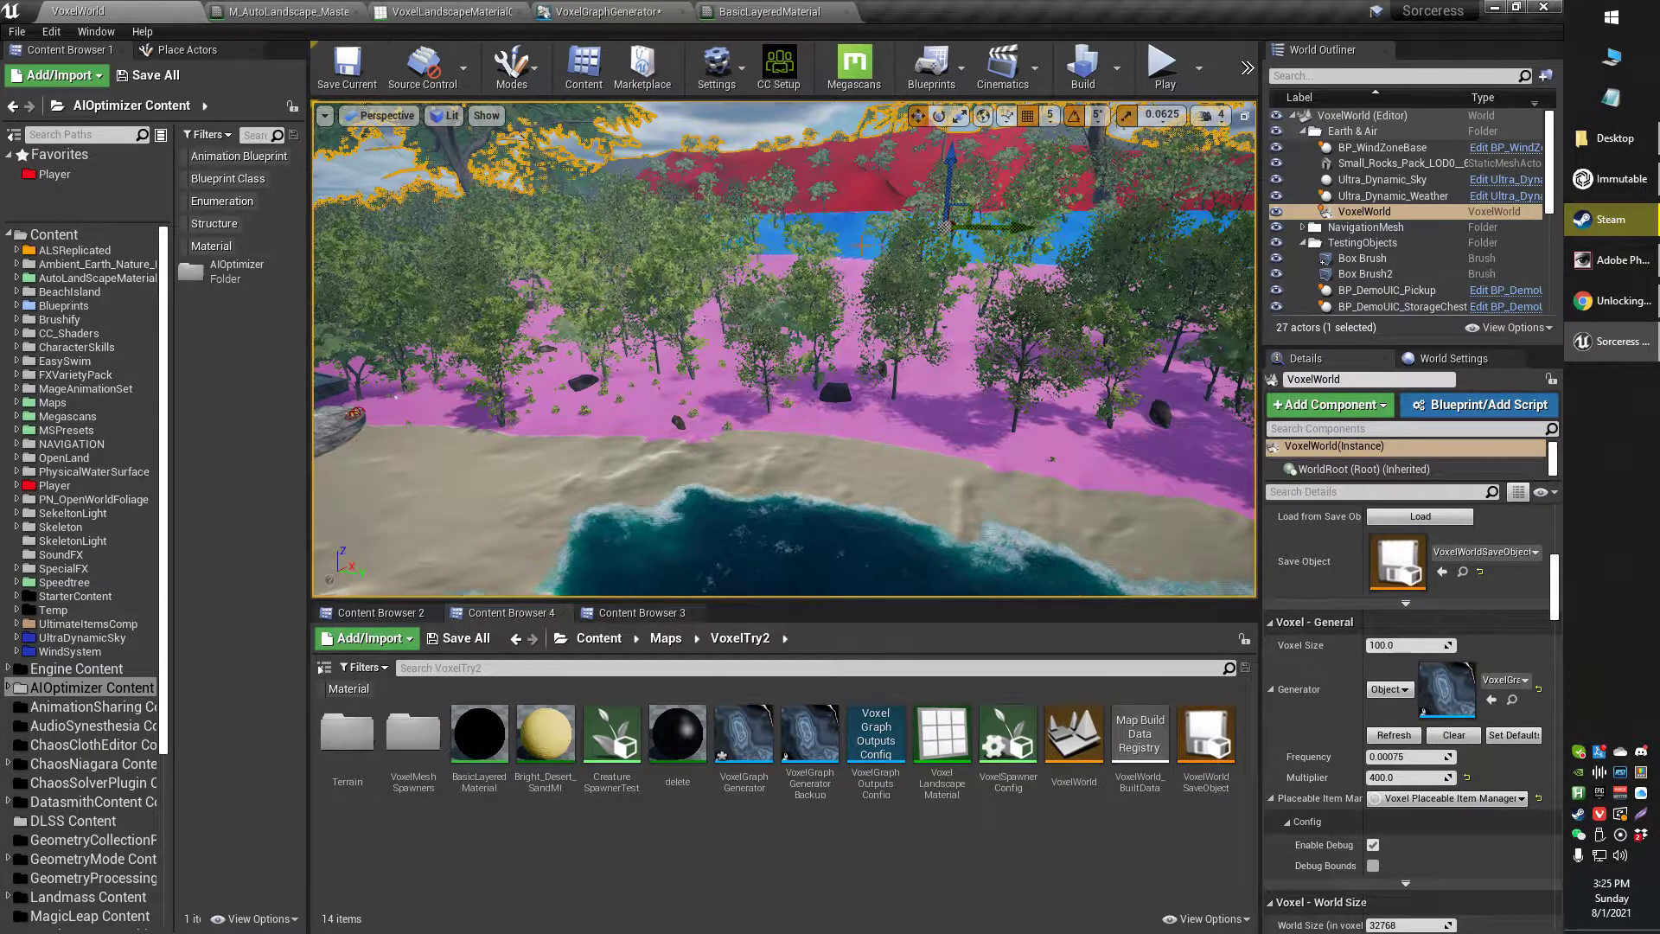
right_click_drag(875, 197, 837, 163)
left_click(864, 183)
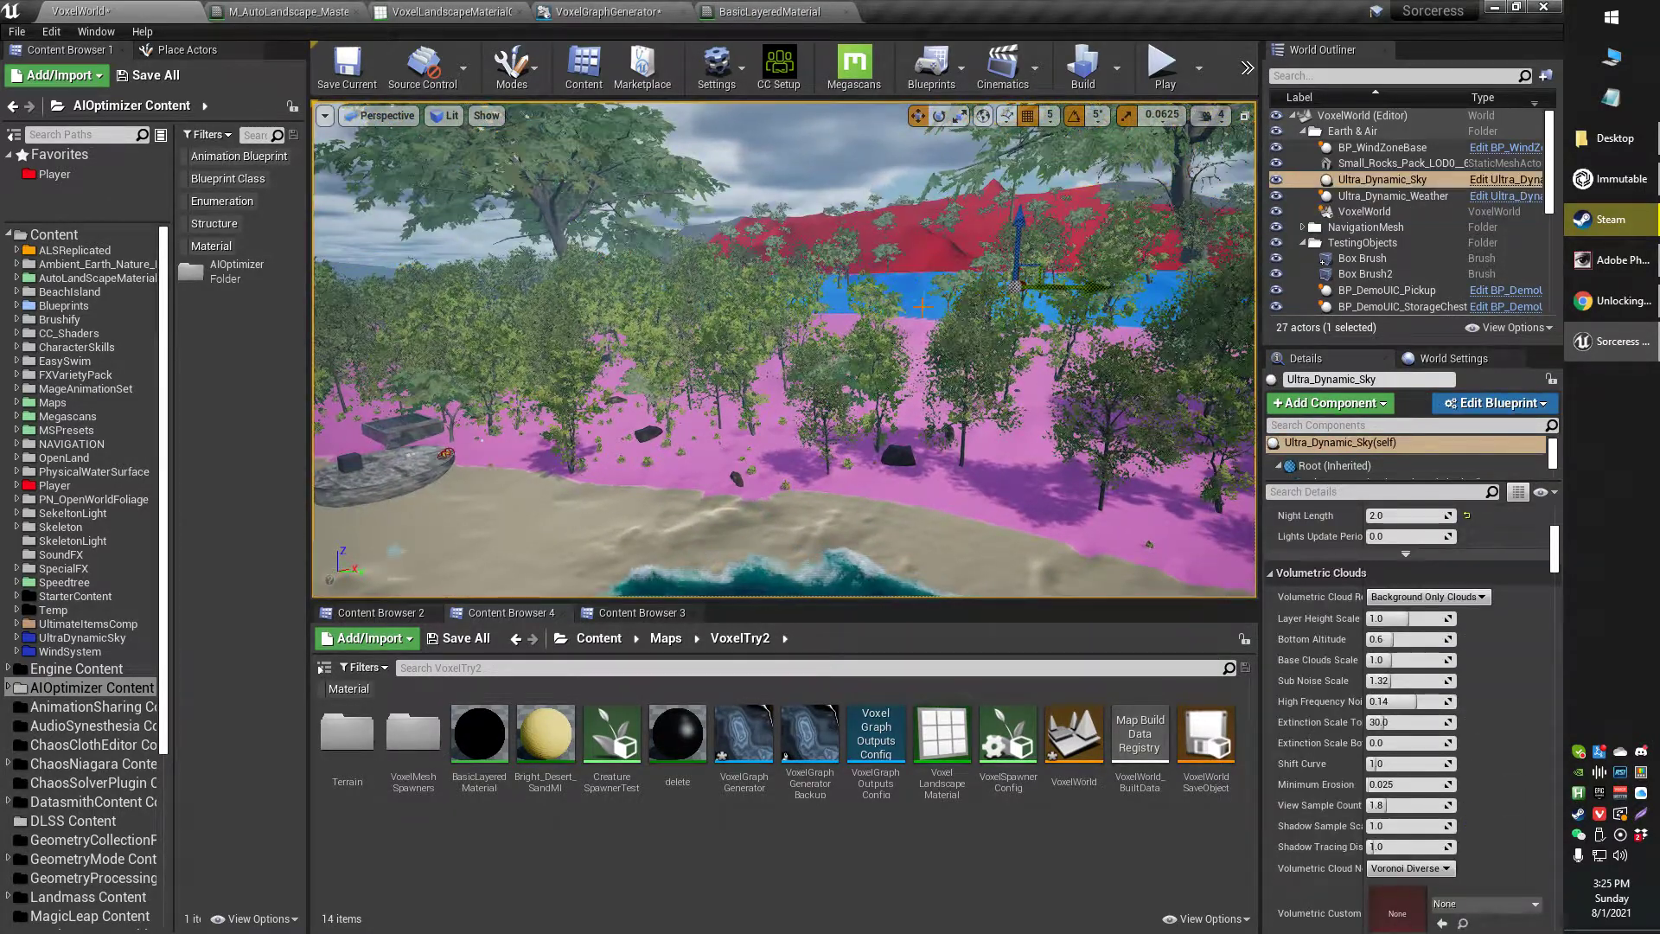
right_click_drag(920, 313, 909, 352)
right_click_drag(475, 382, 484, 370)
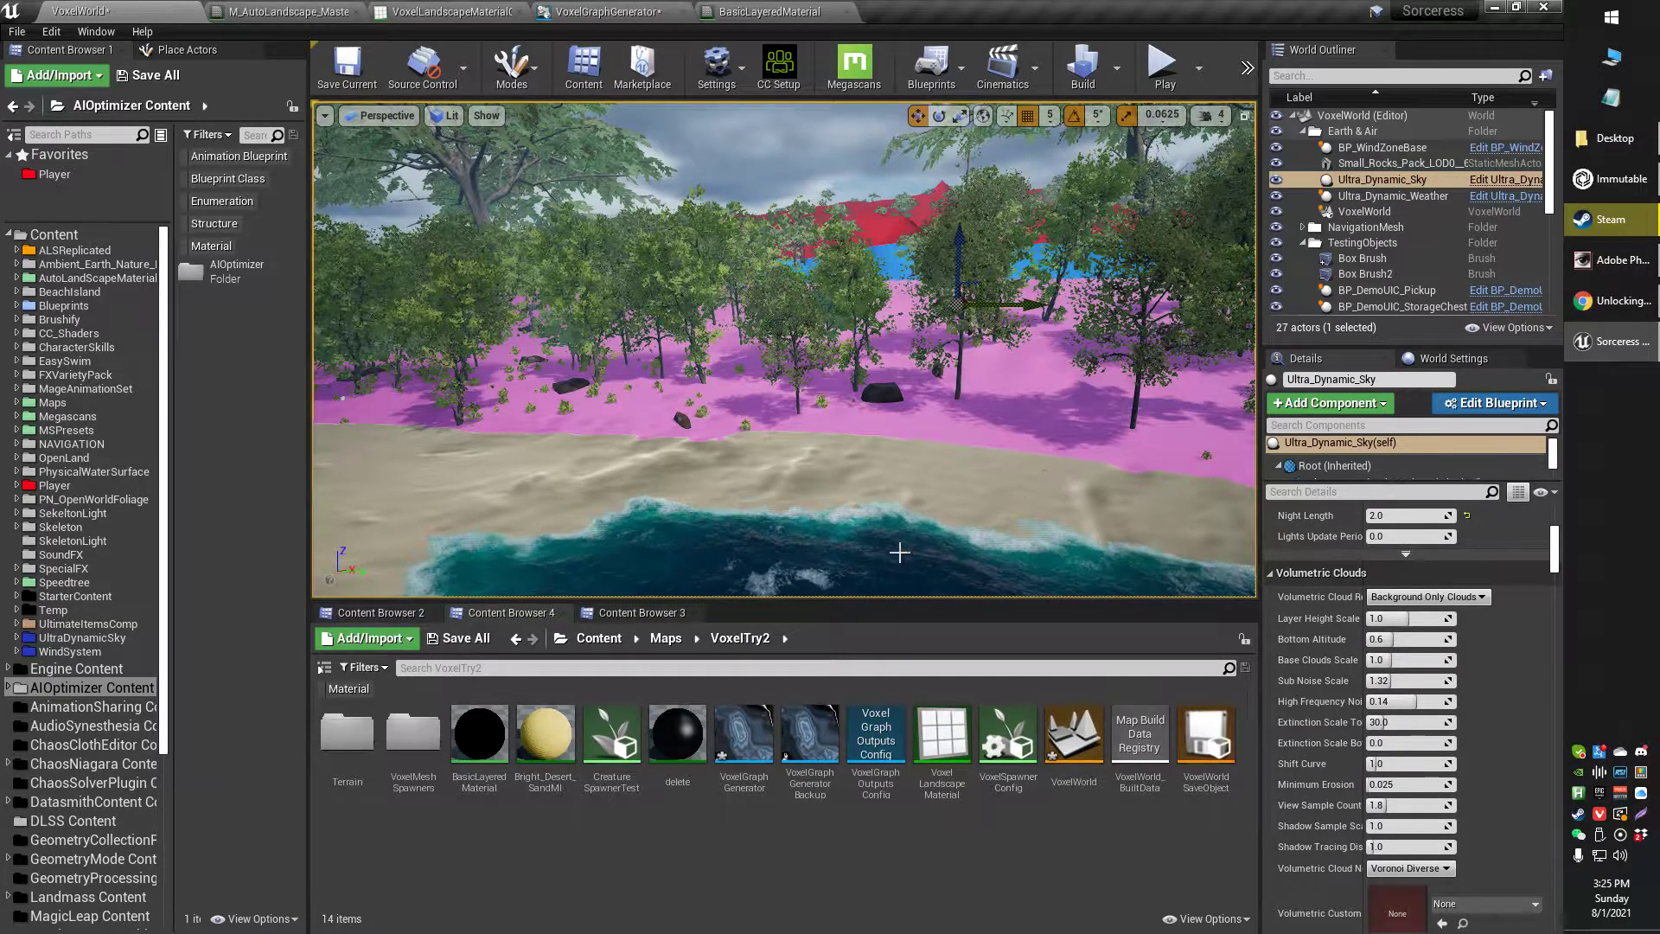
mouse_move(901, 549)
right_mouse_down()
mouse_move(891, 560)
mouse_move(899, 542)
right_mouse_up()
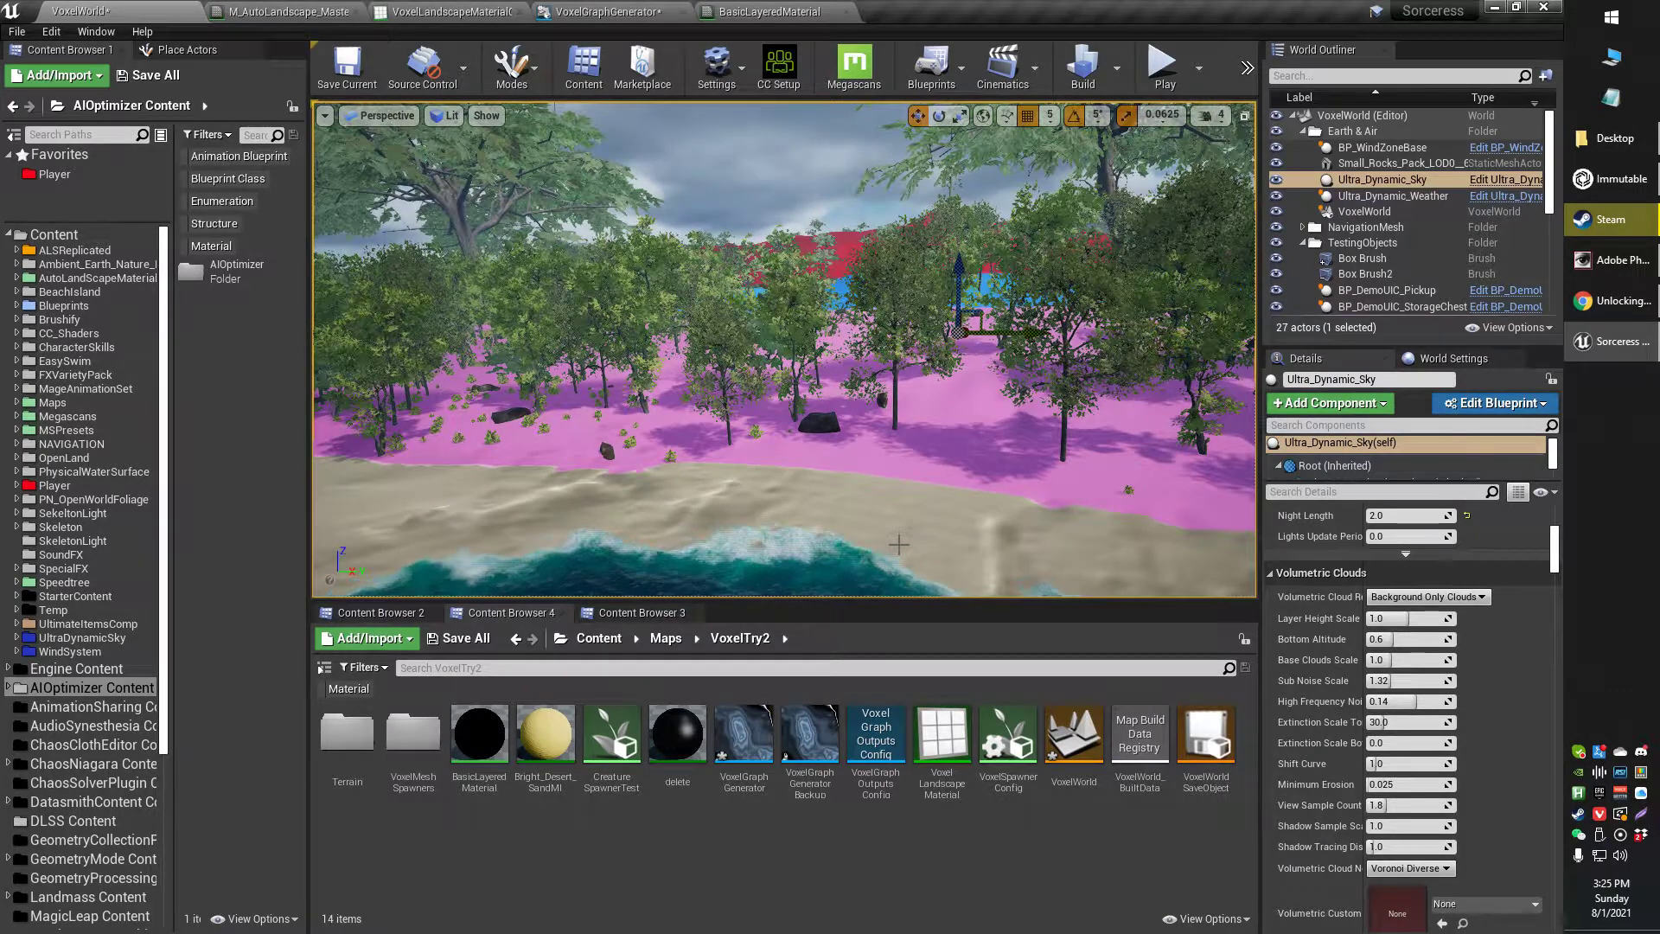
right_click_drag(898, 541, 899, 539)
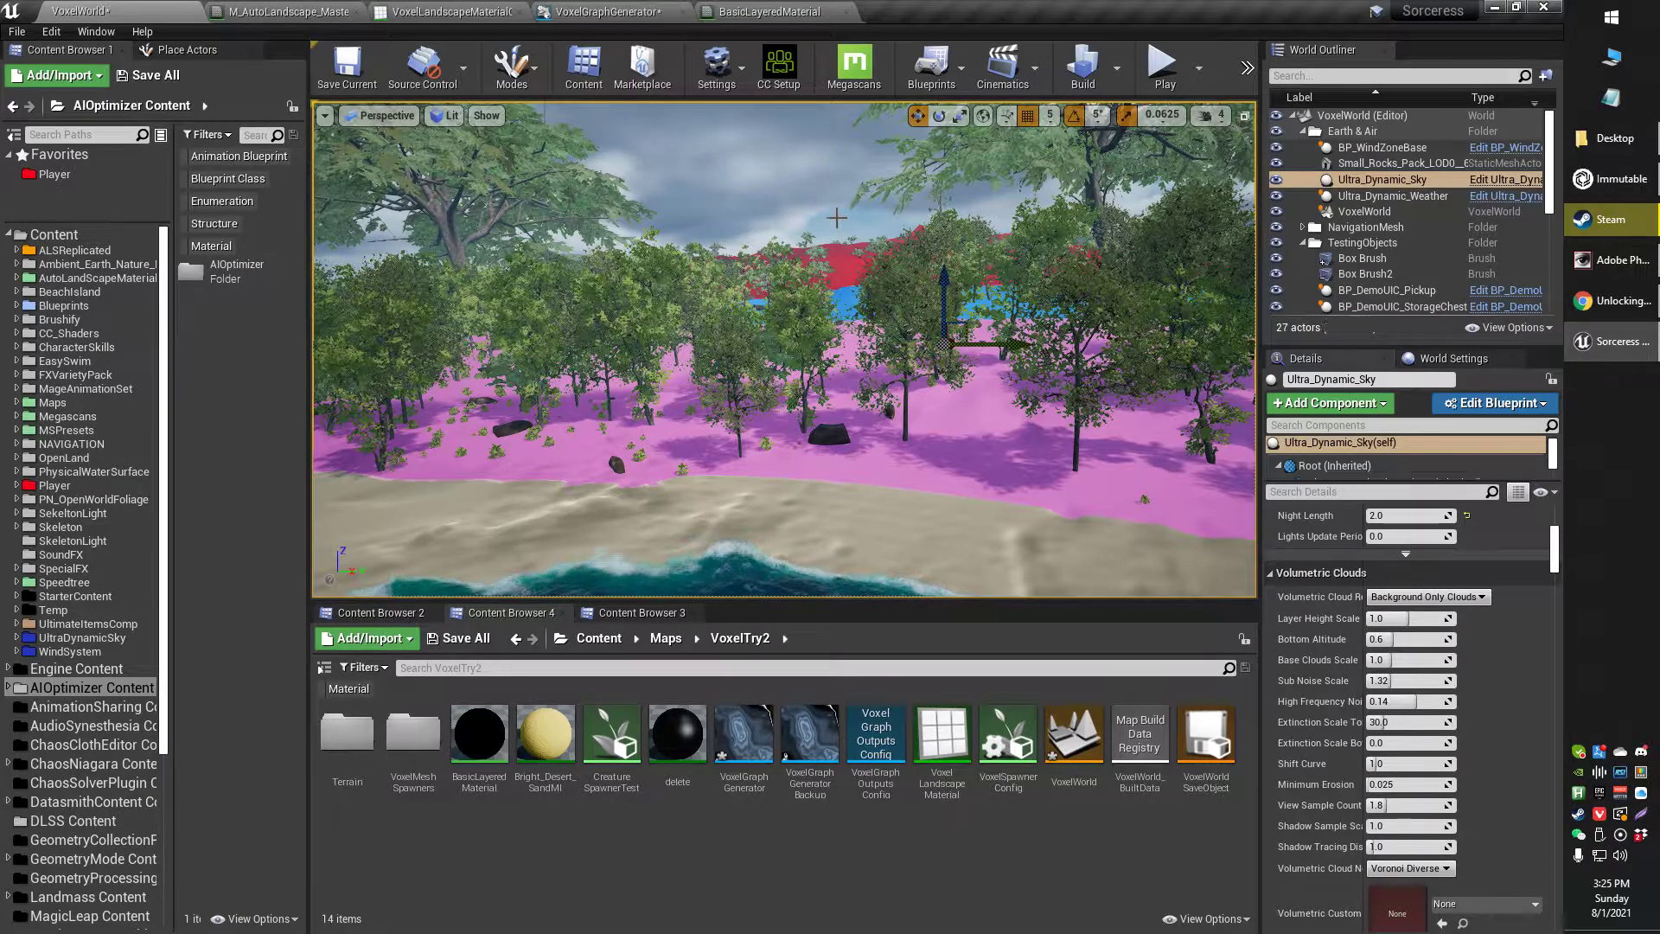
right_click_drag(898, 539, 898, 548)
right_click_drag(835, 196, 800, 164)
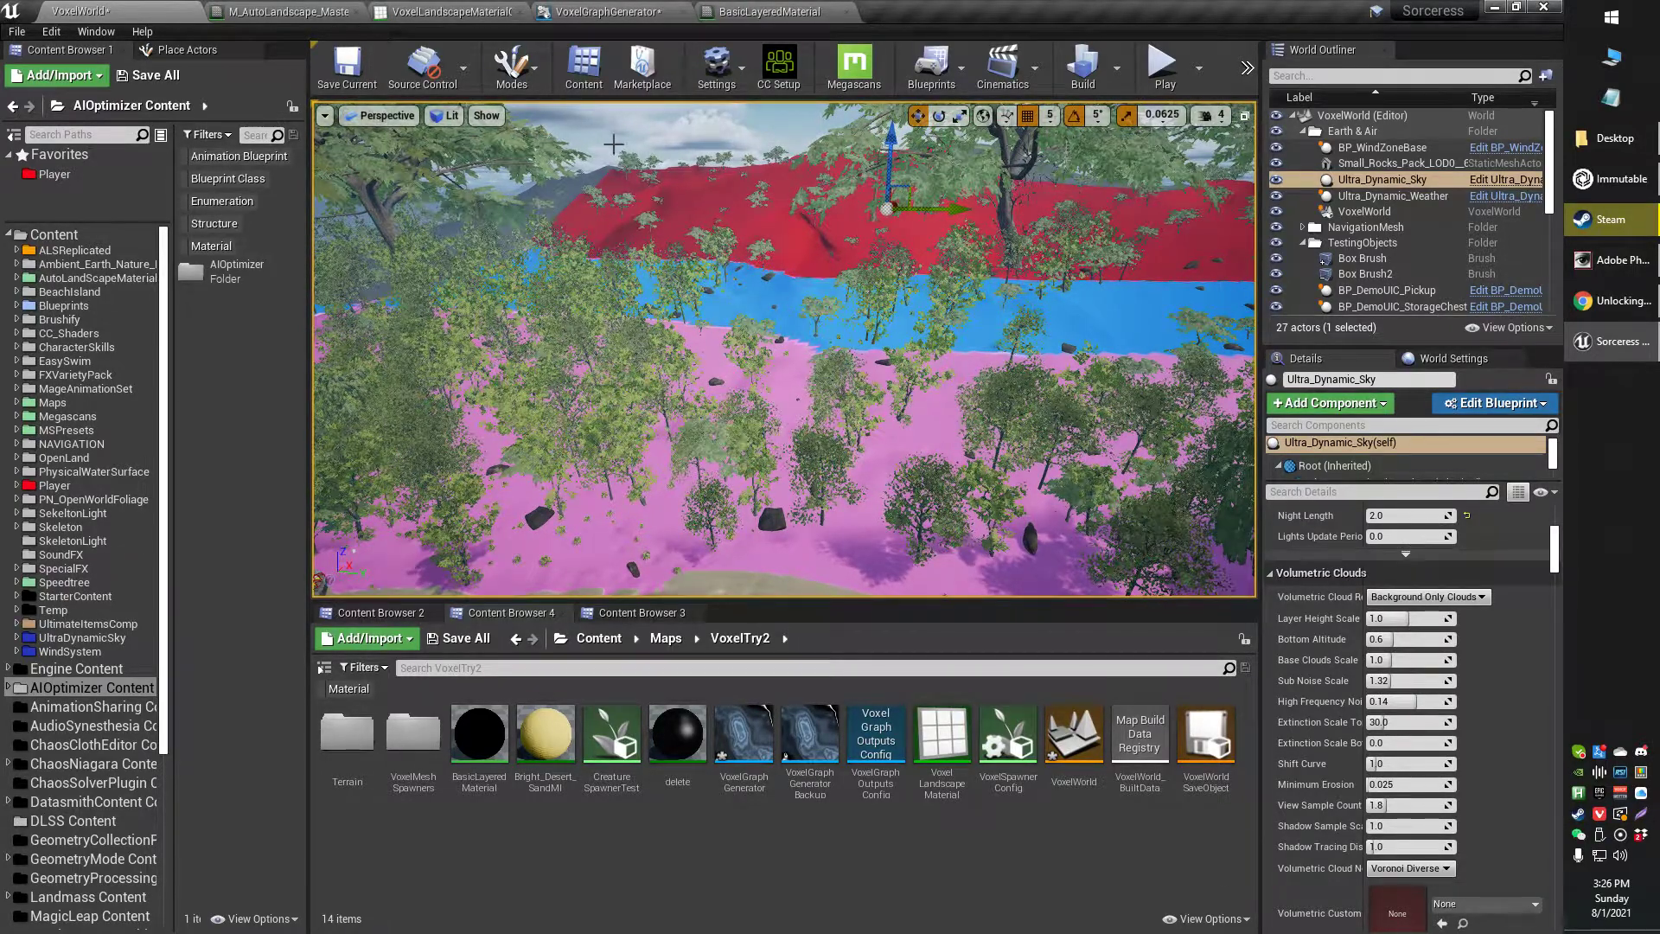
key("d")
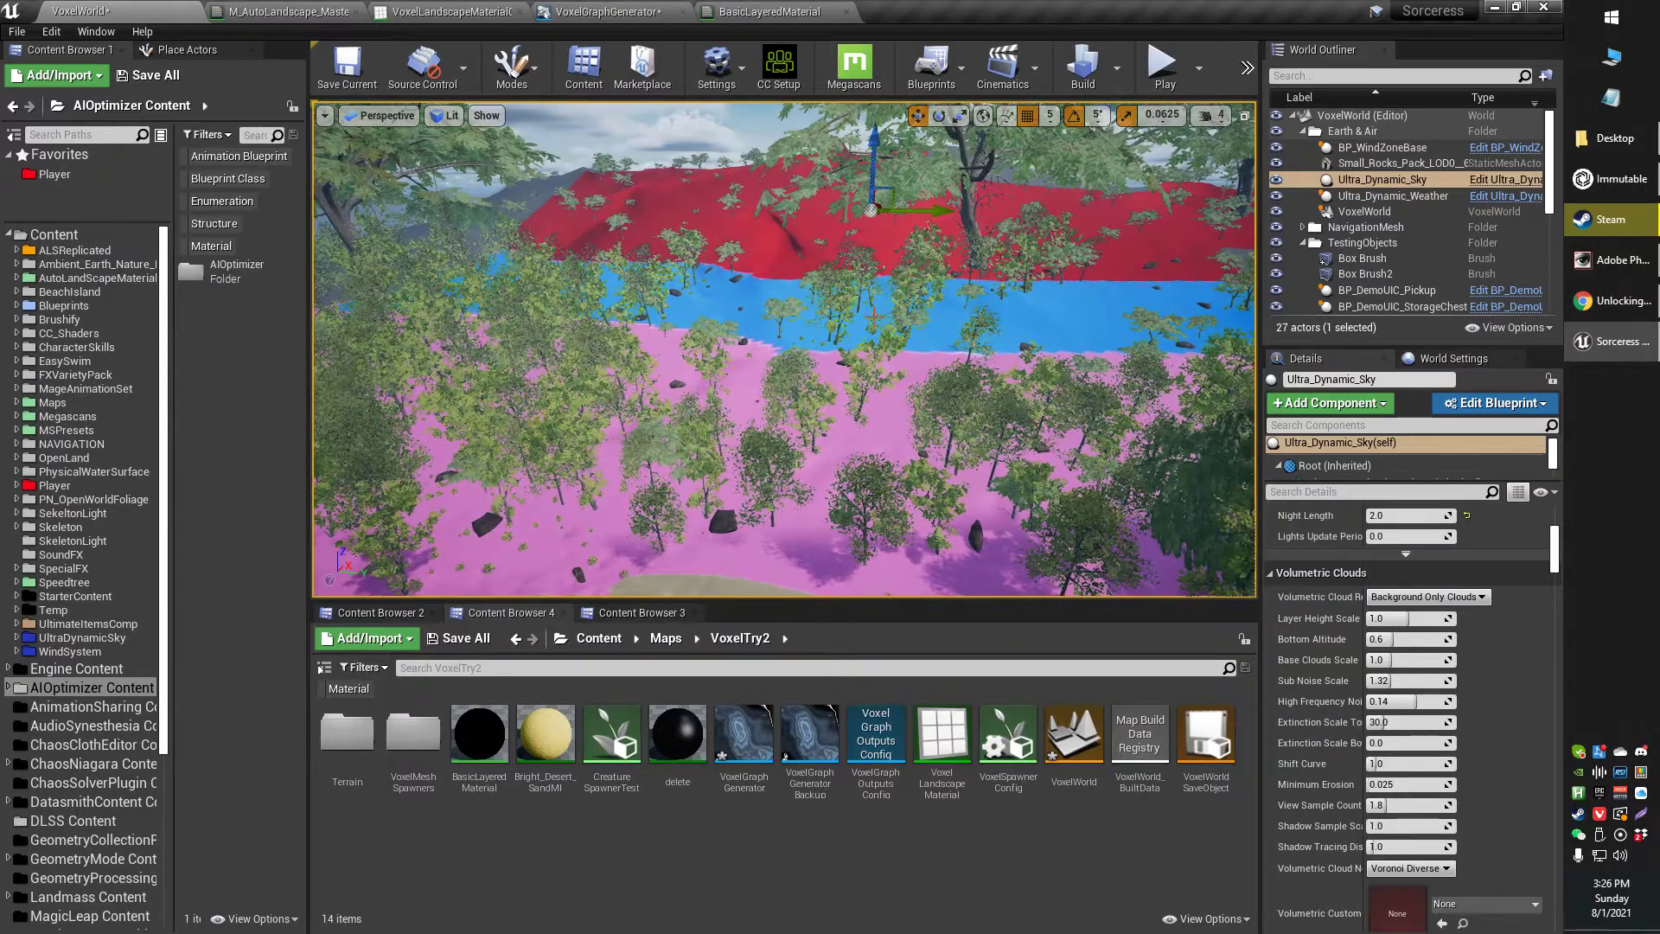
Step: Select the VoxelWorld actor and review its Material Config and Material Collection settings
left_click(1390, 215)
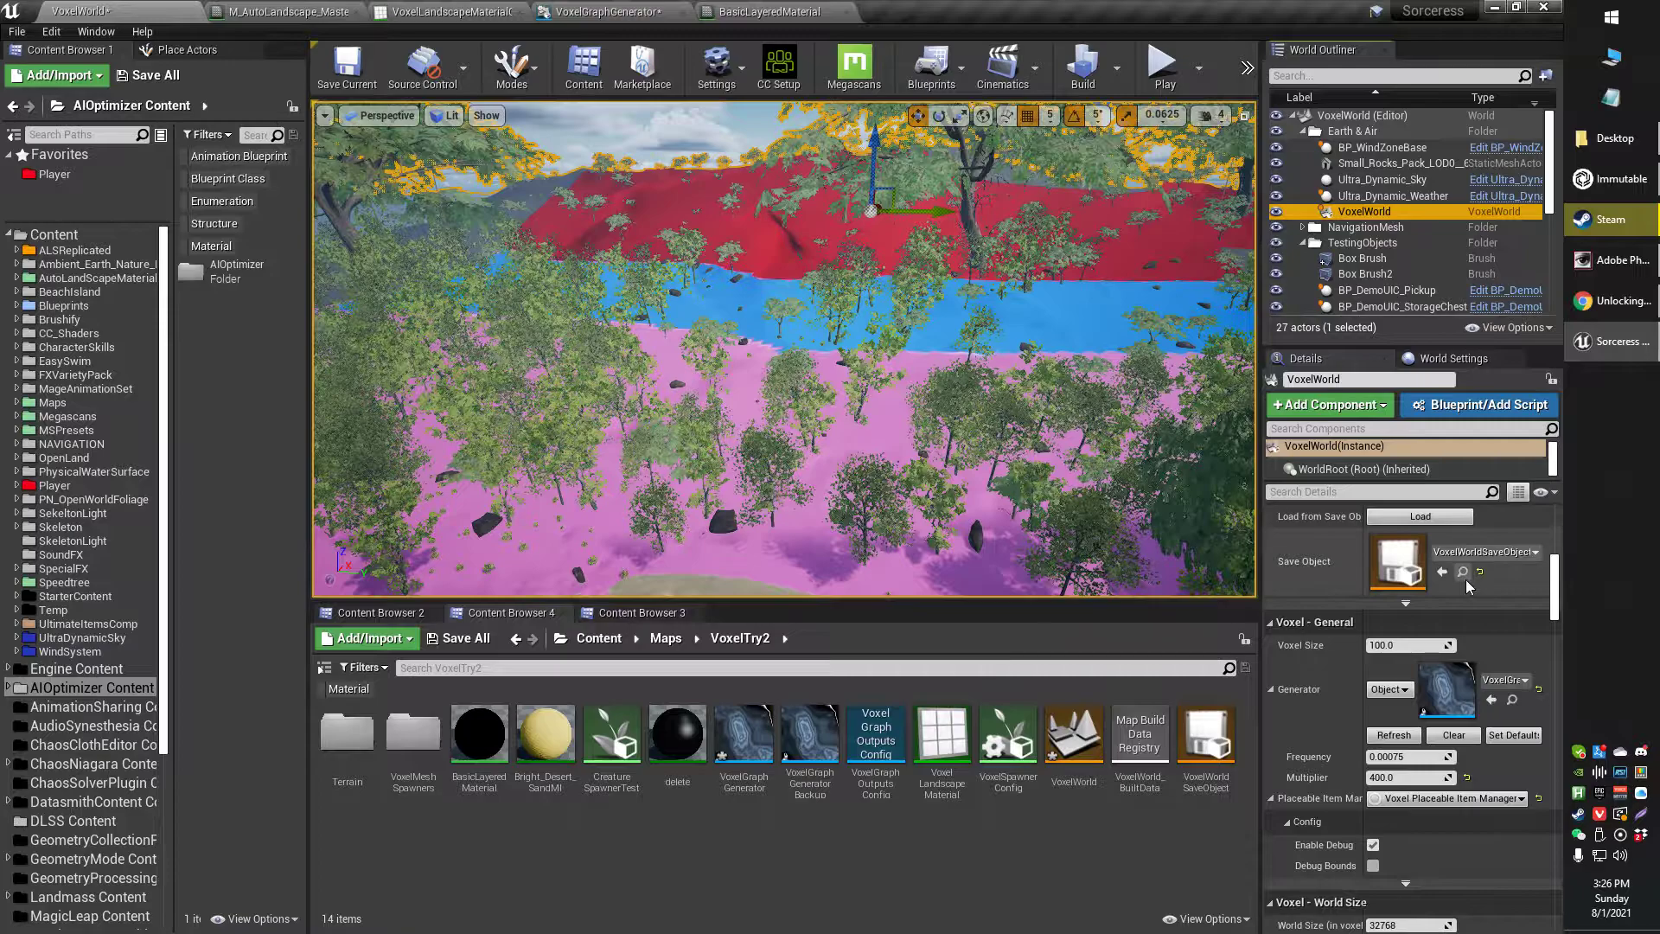
scroll(1501, 674, "down", 10)
scroll(1501, 678, "down", 10)
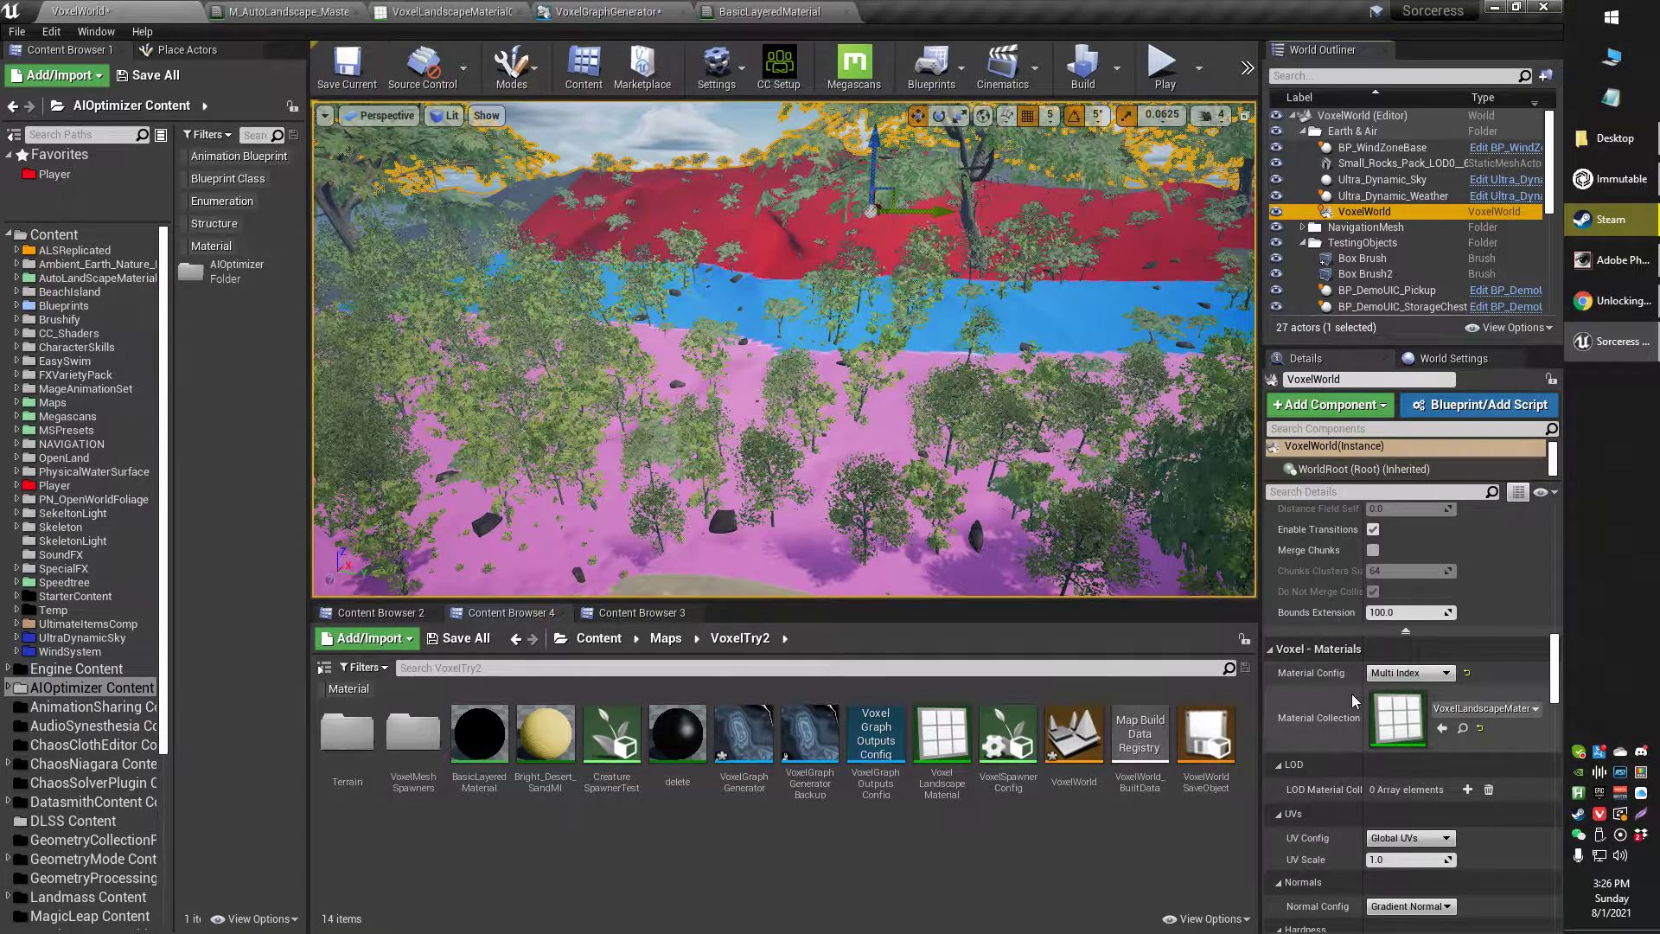
scroll(1345, 687, "down", 1)
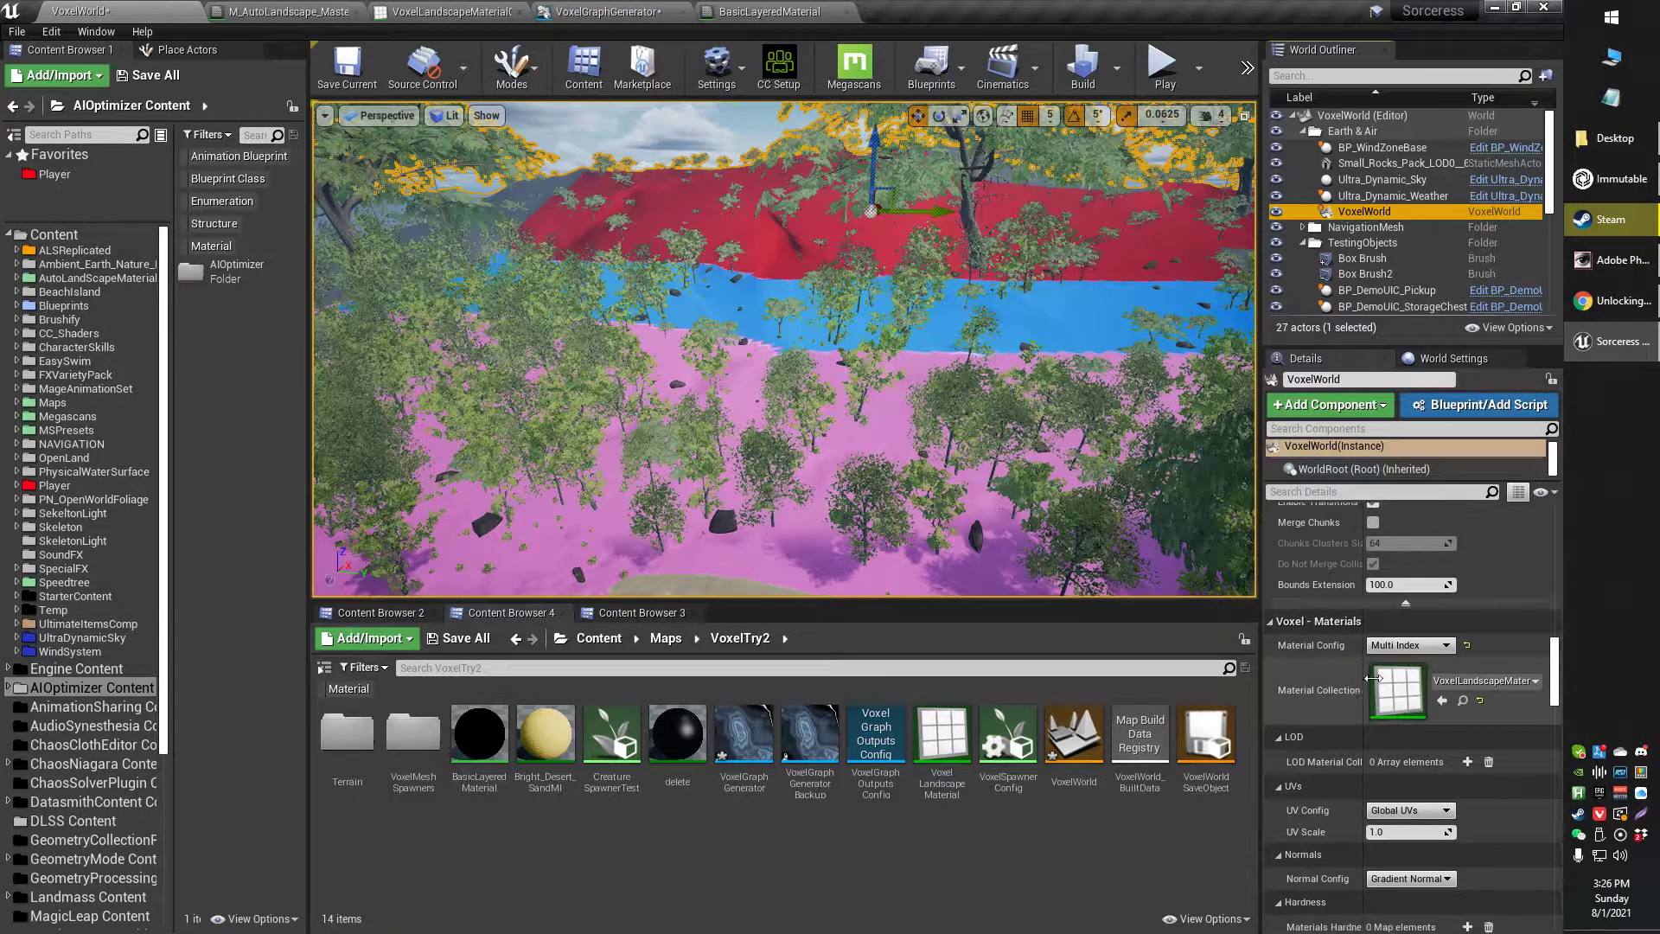
left_click(1418, 647)
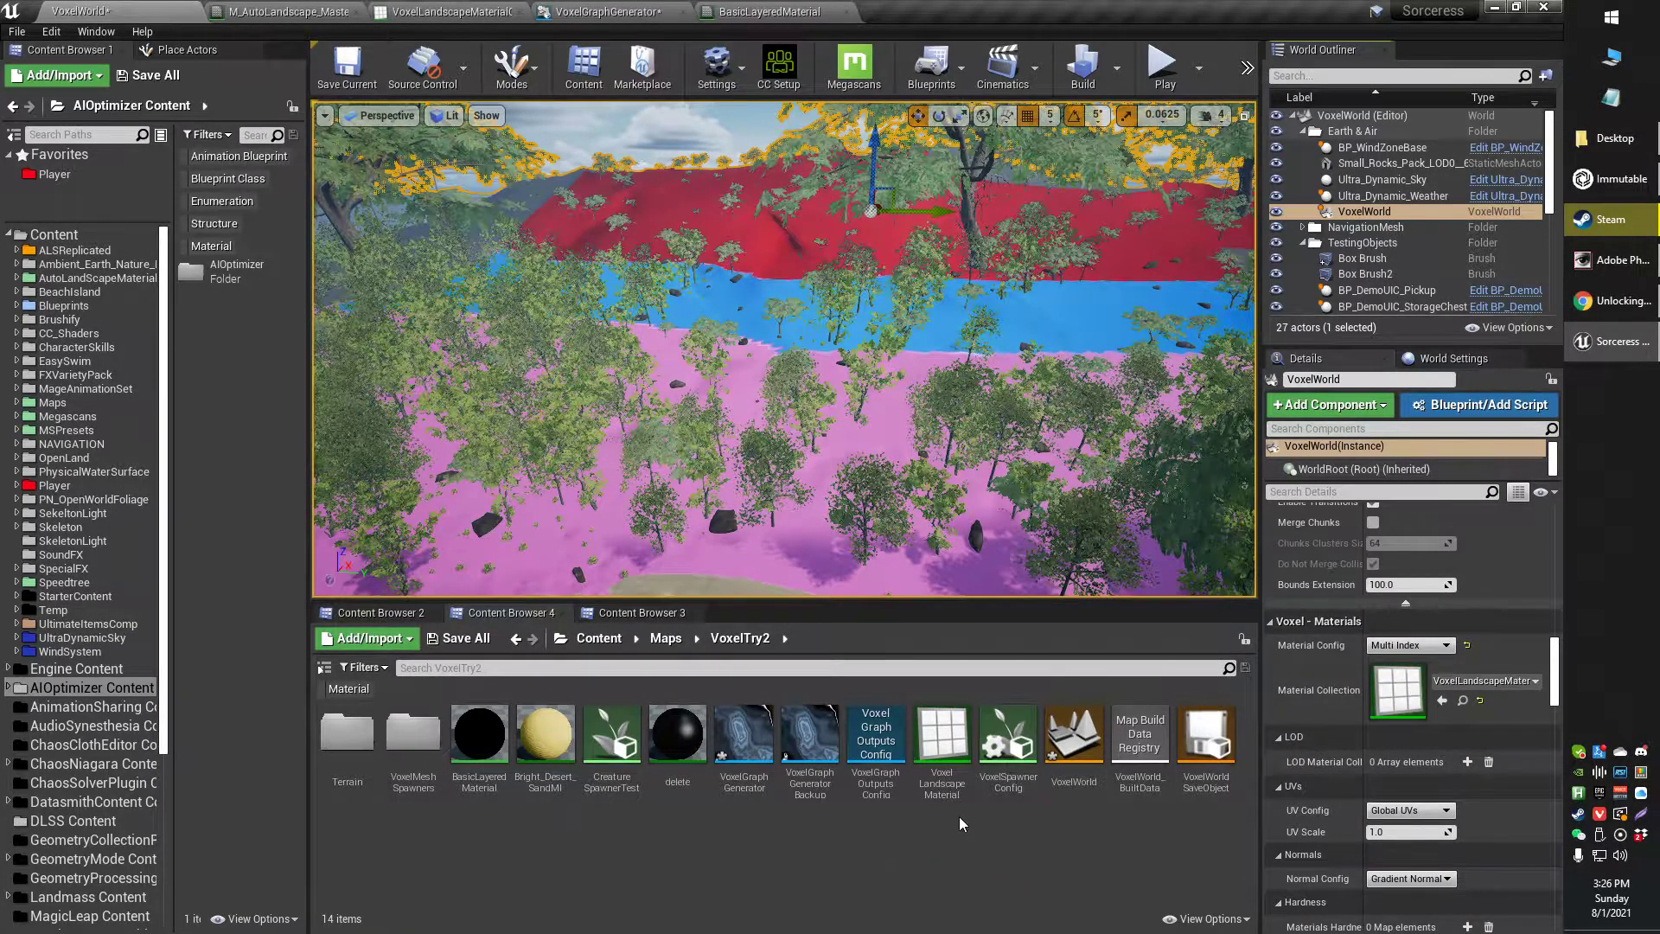
Step: Locate the Voxel Landscape Material Collection type among the voxel assets that can be created in the VoxelTry2 folder
right_click(859, 826)
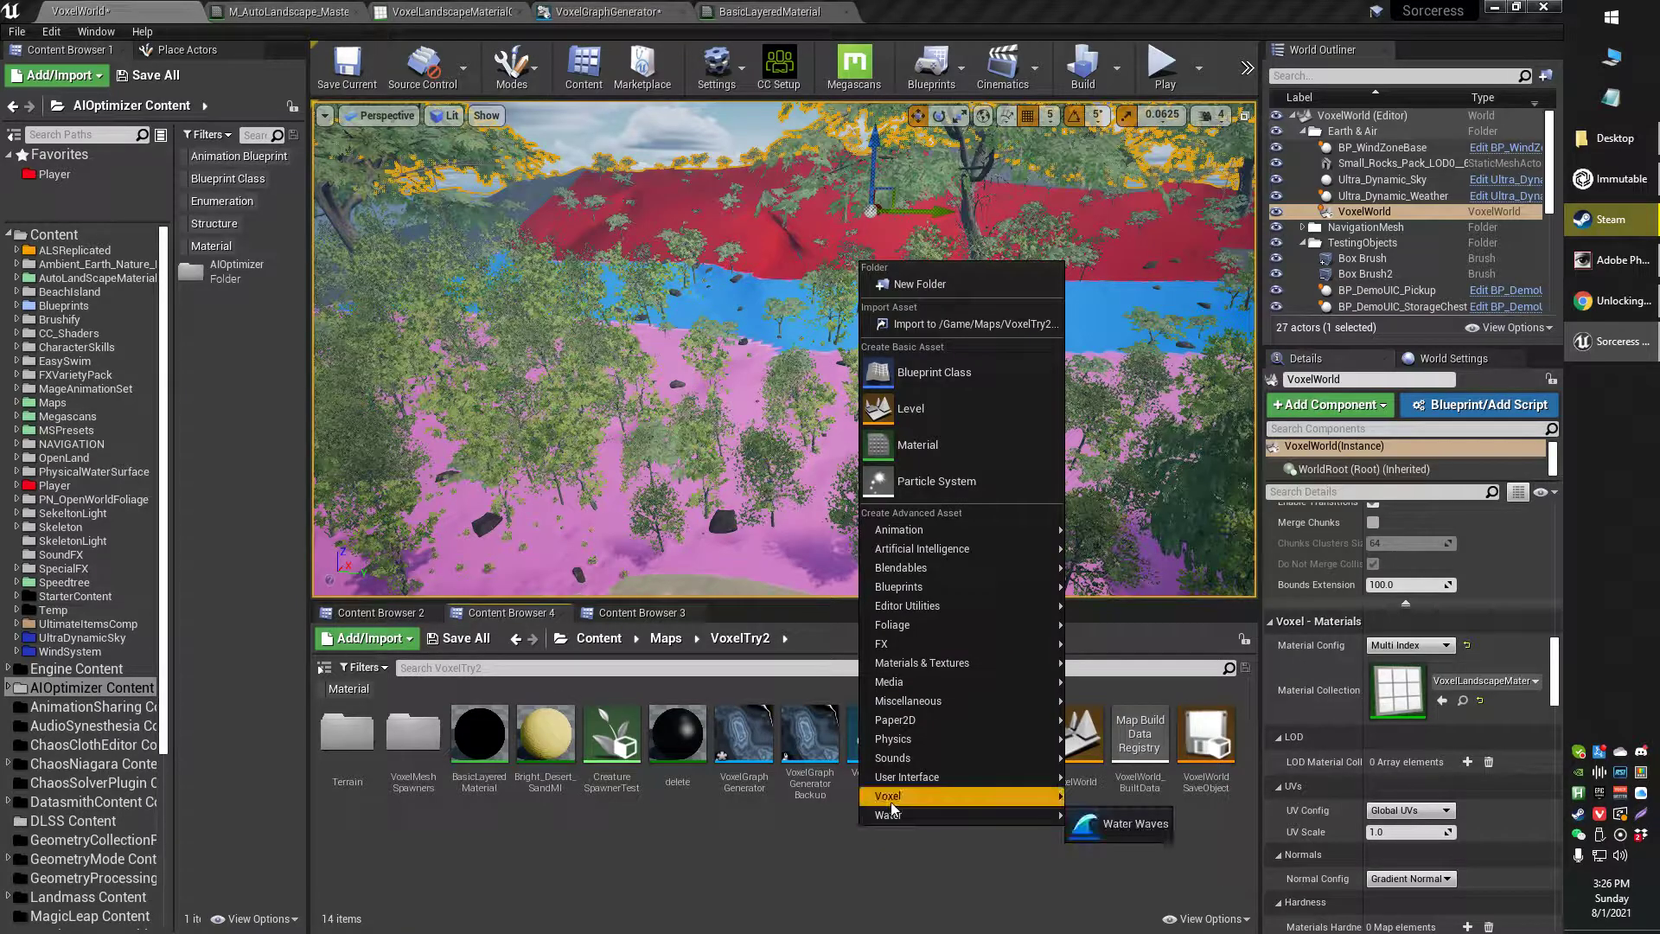
mouse_move(894, 798)
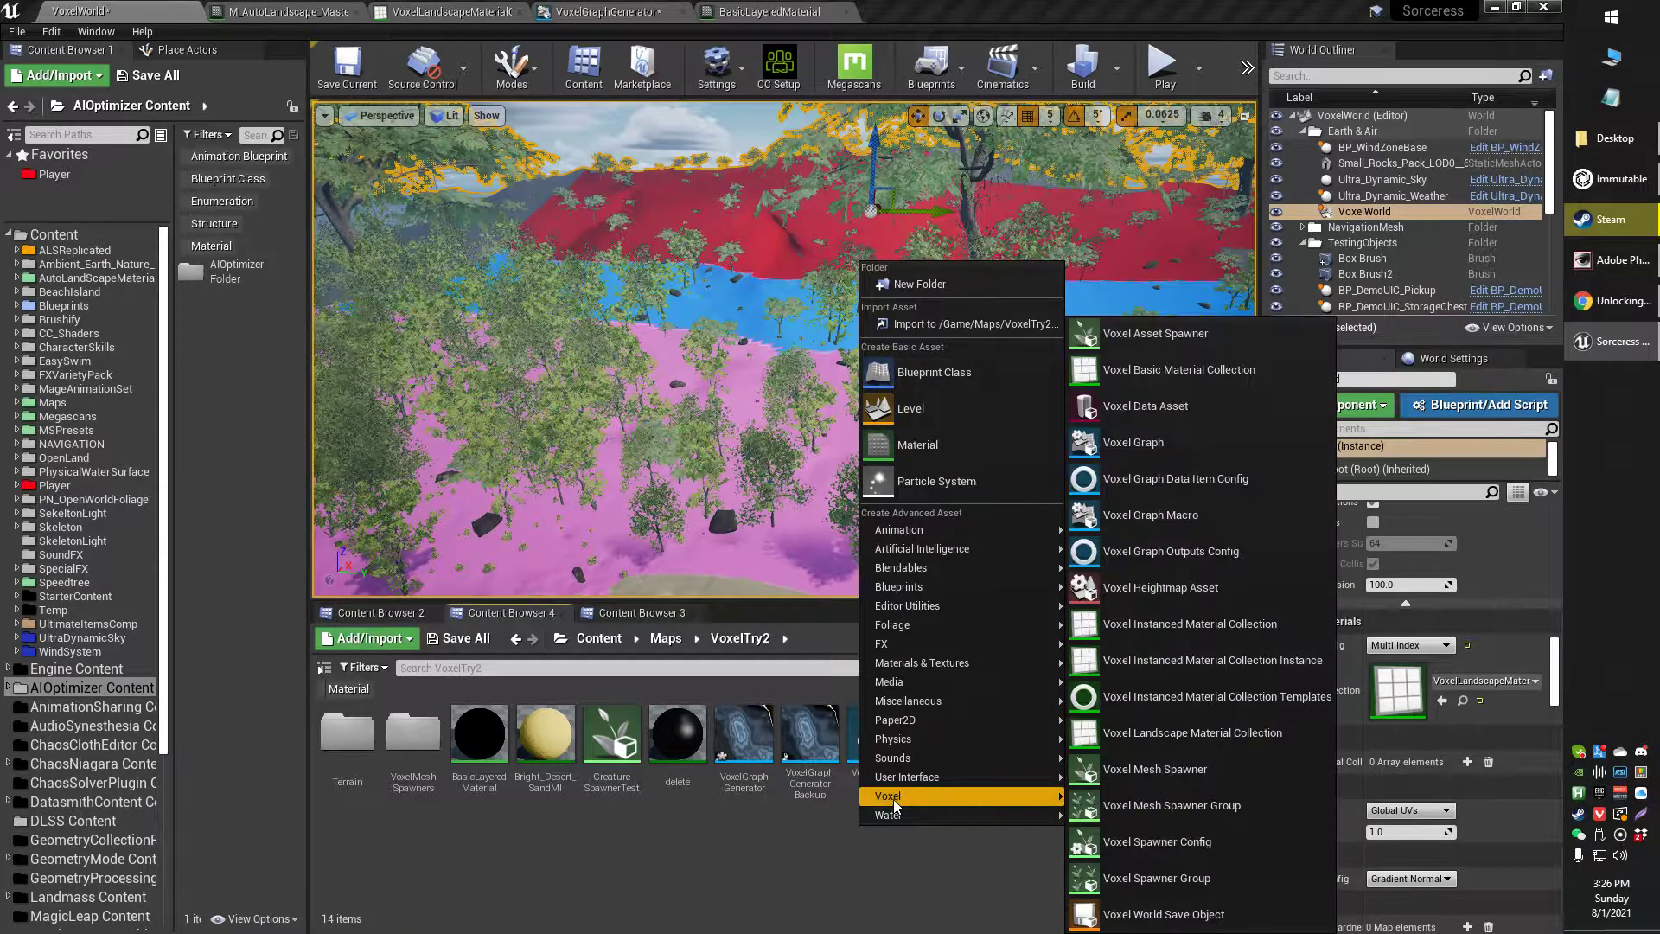
left_click(1191, 744)
Step: Open the VoxelLandscapeMaterialCollection asset, inspect its assigned material and layer list, and return to the level
left_click(954, 752)
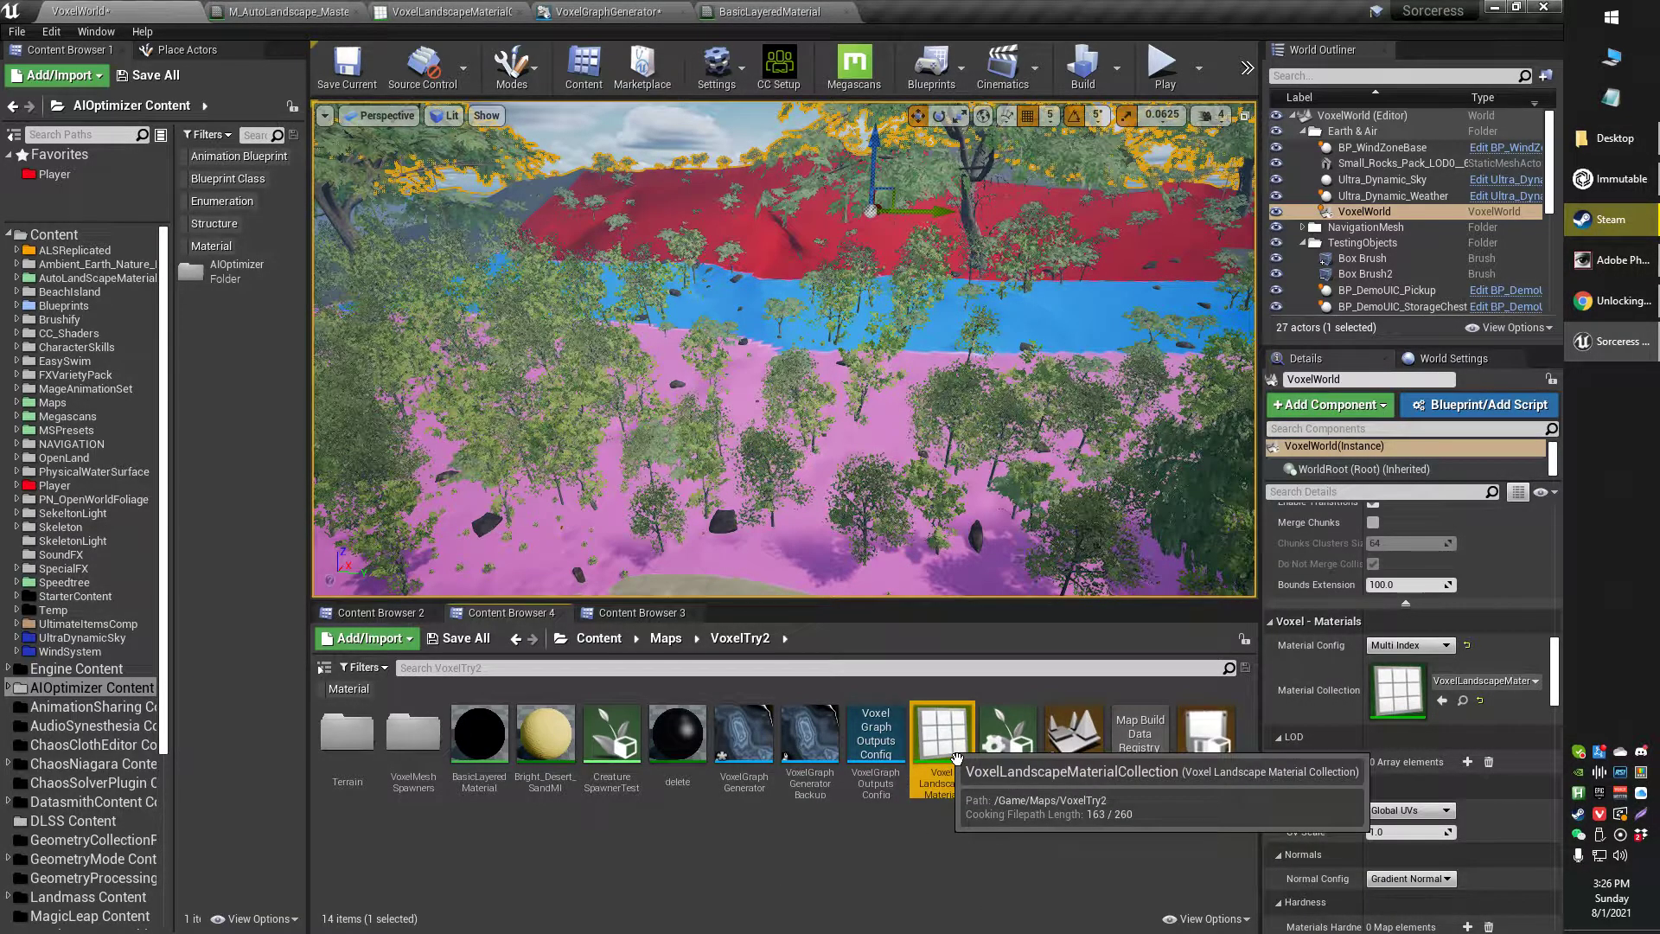
double_click(951, 752)
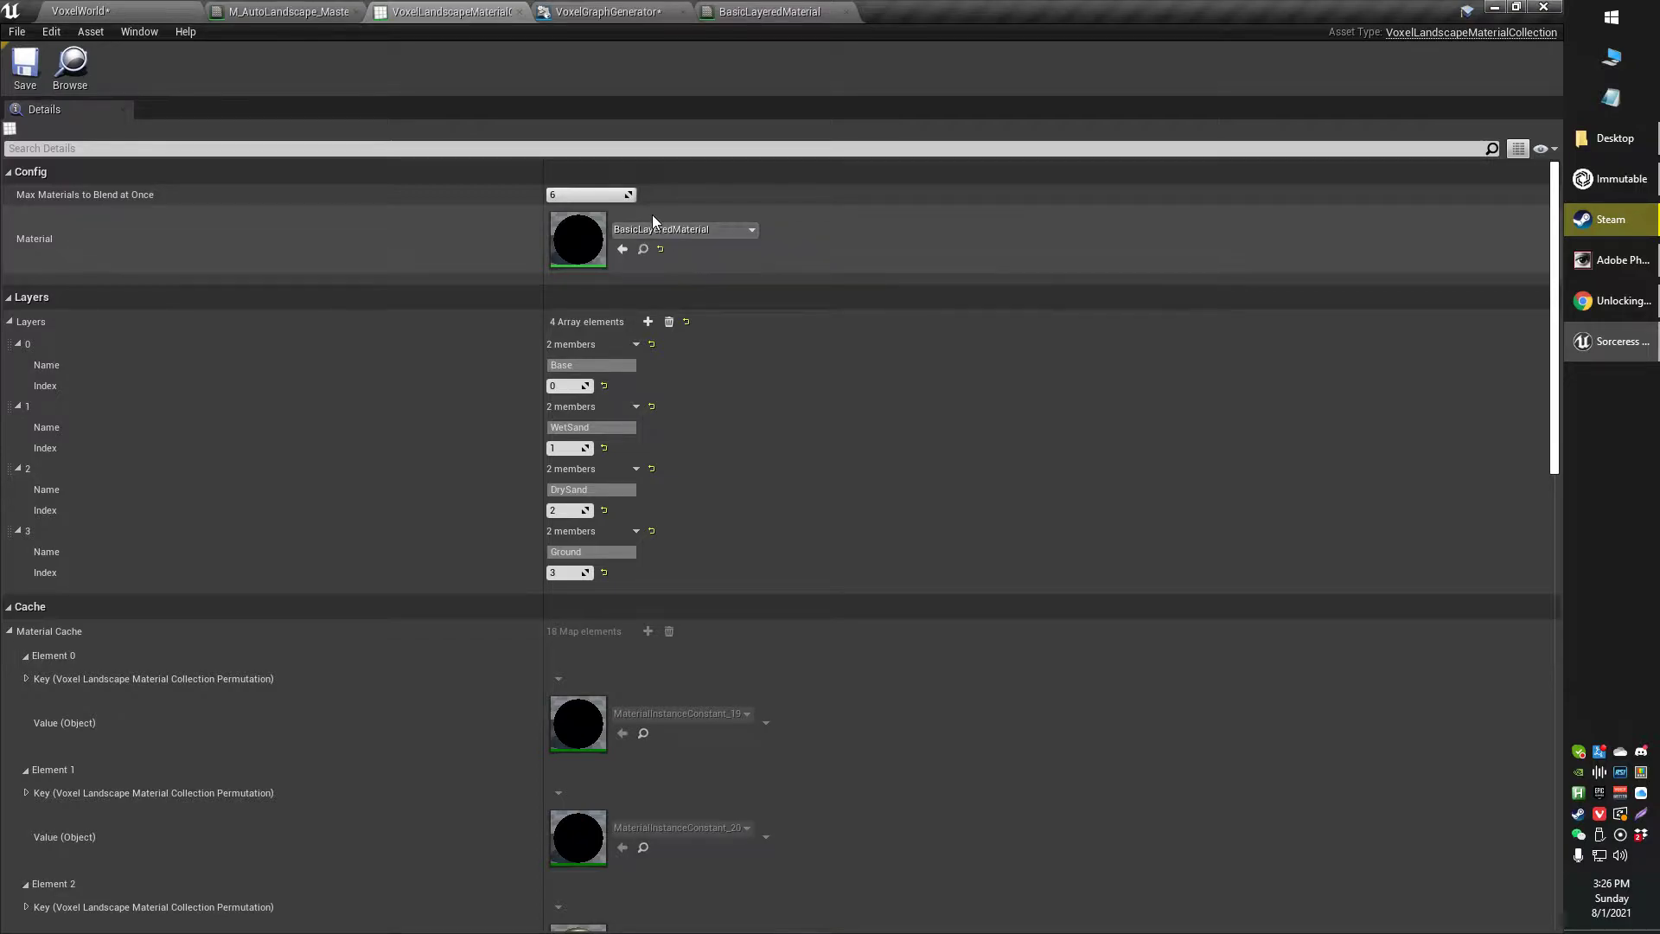
left_click(97, 9)
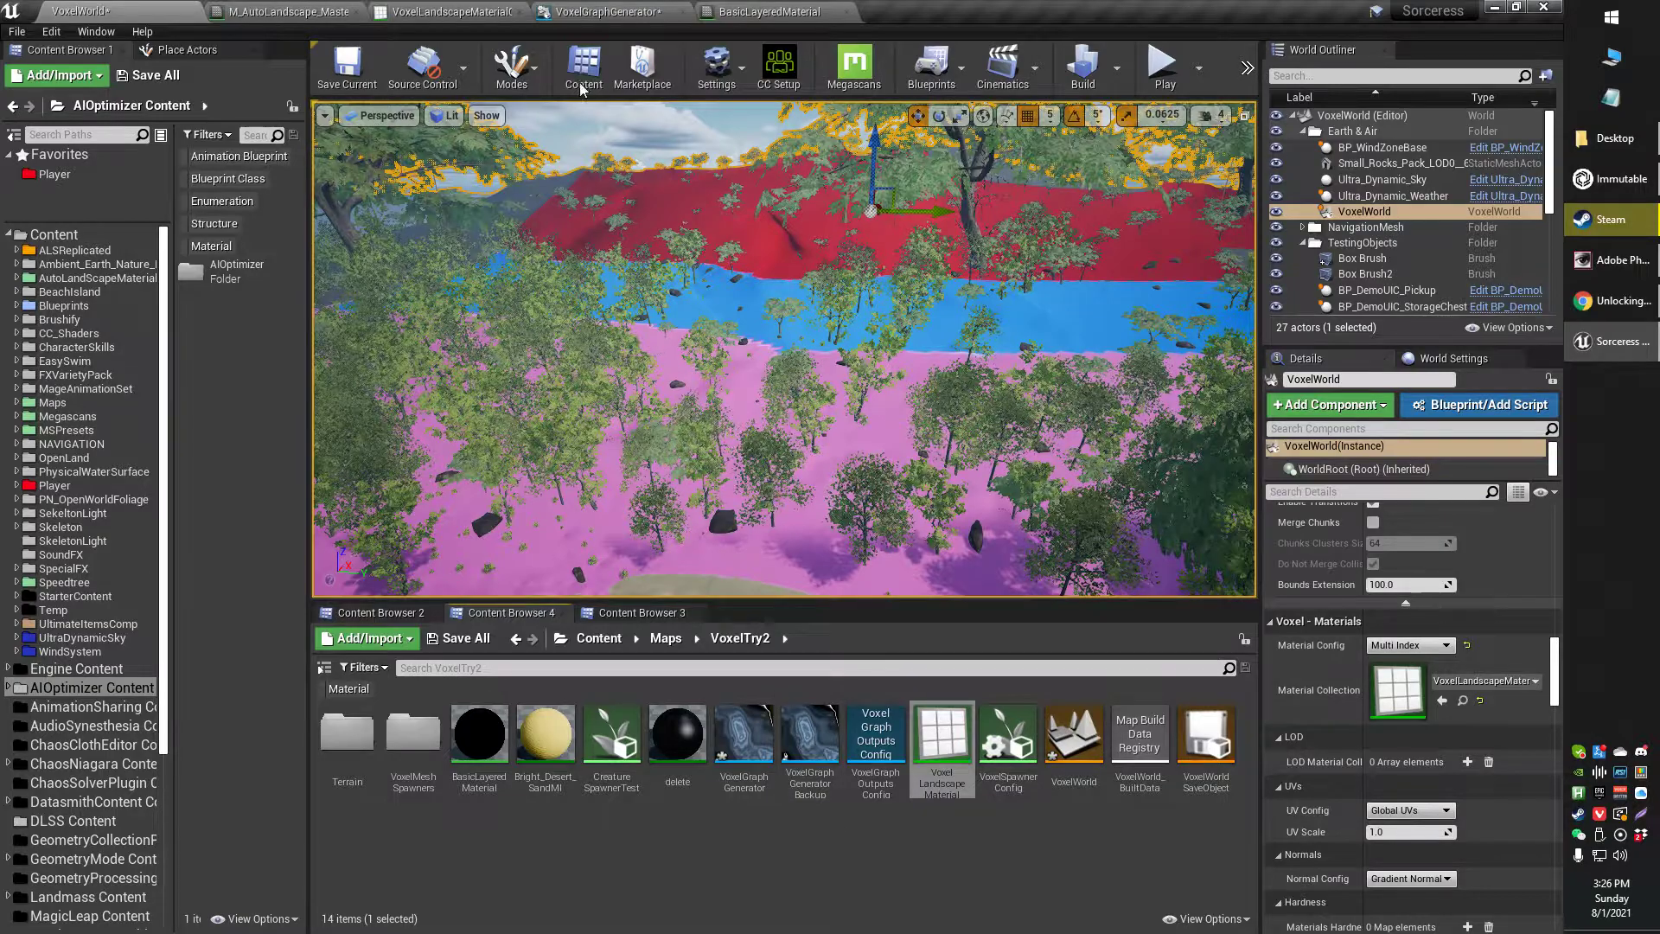
left_click(467, 11)
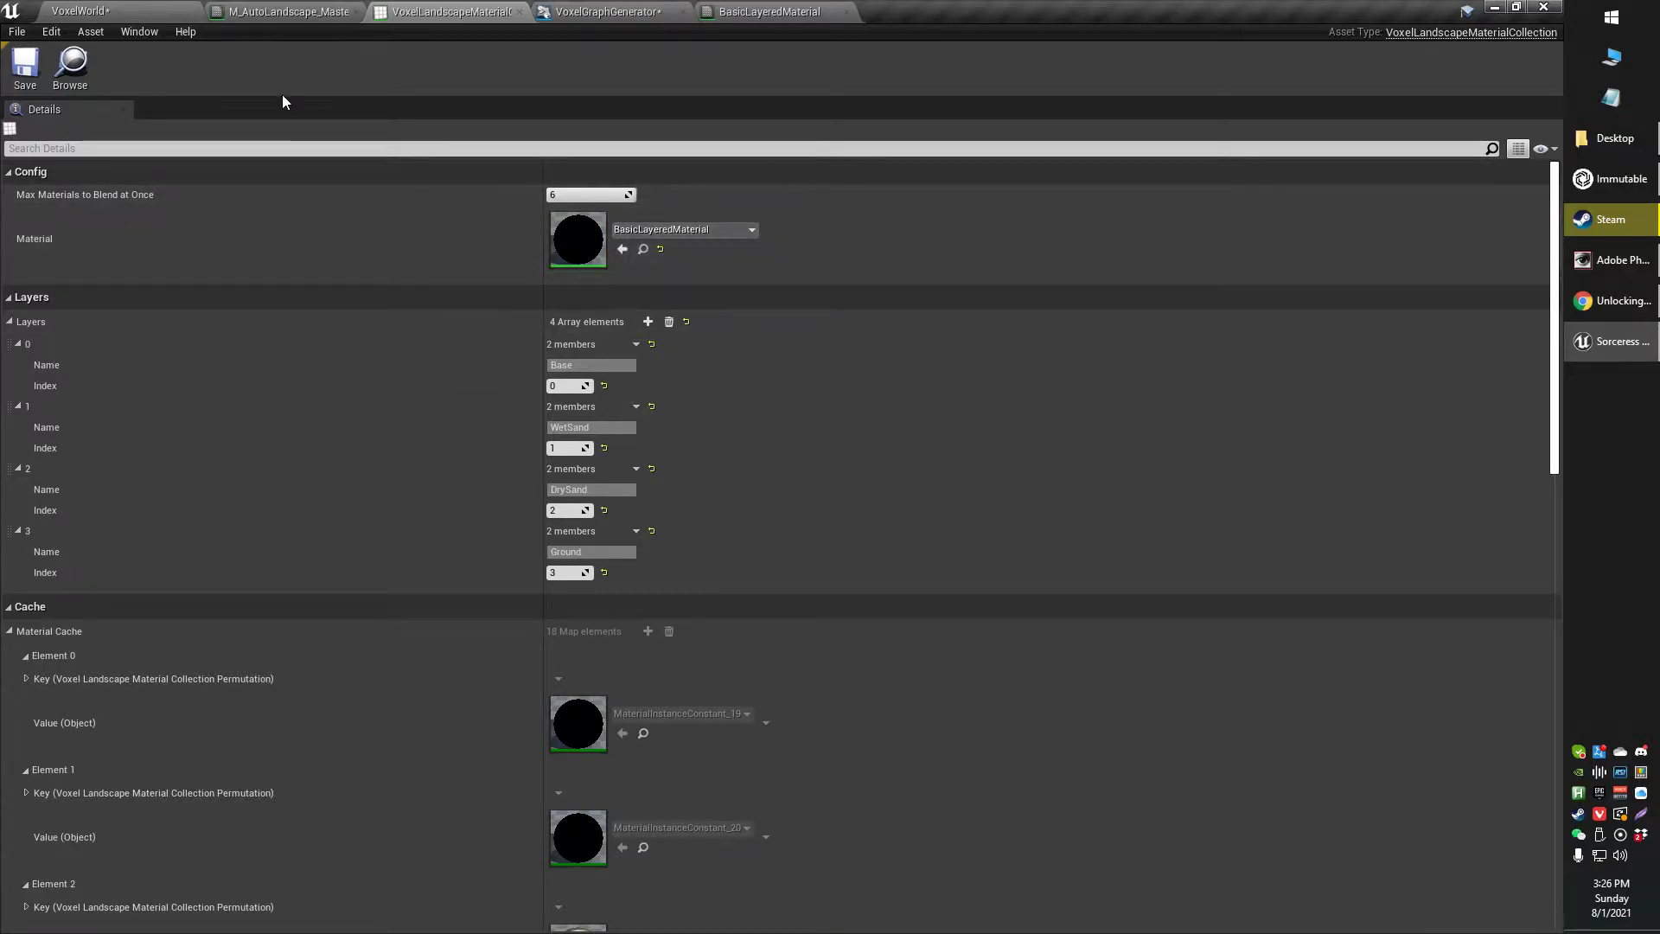
left_click(148, 7)
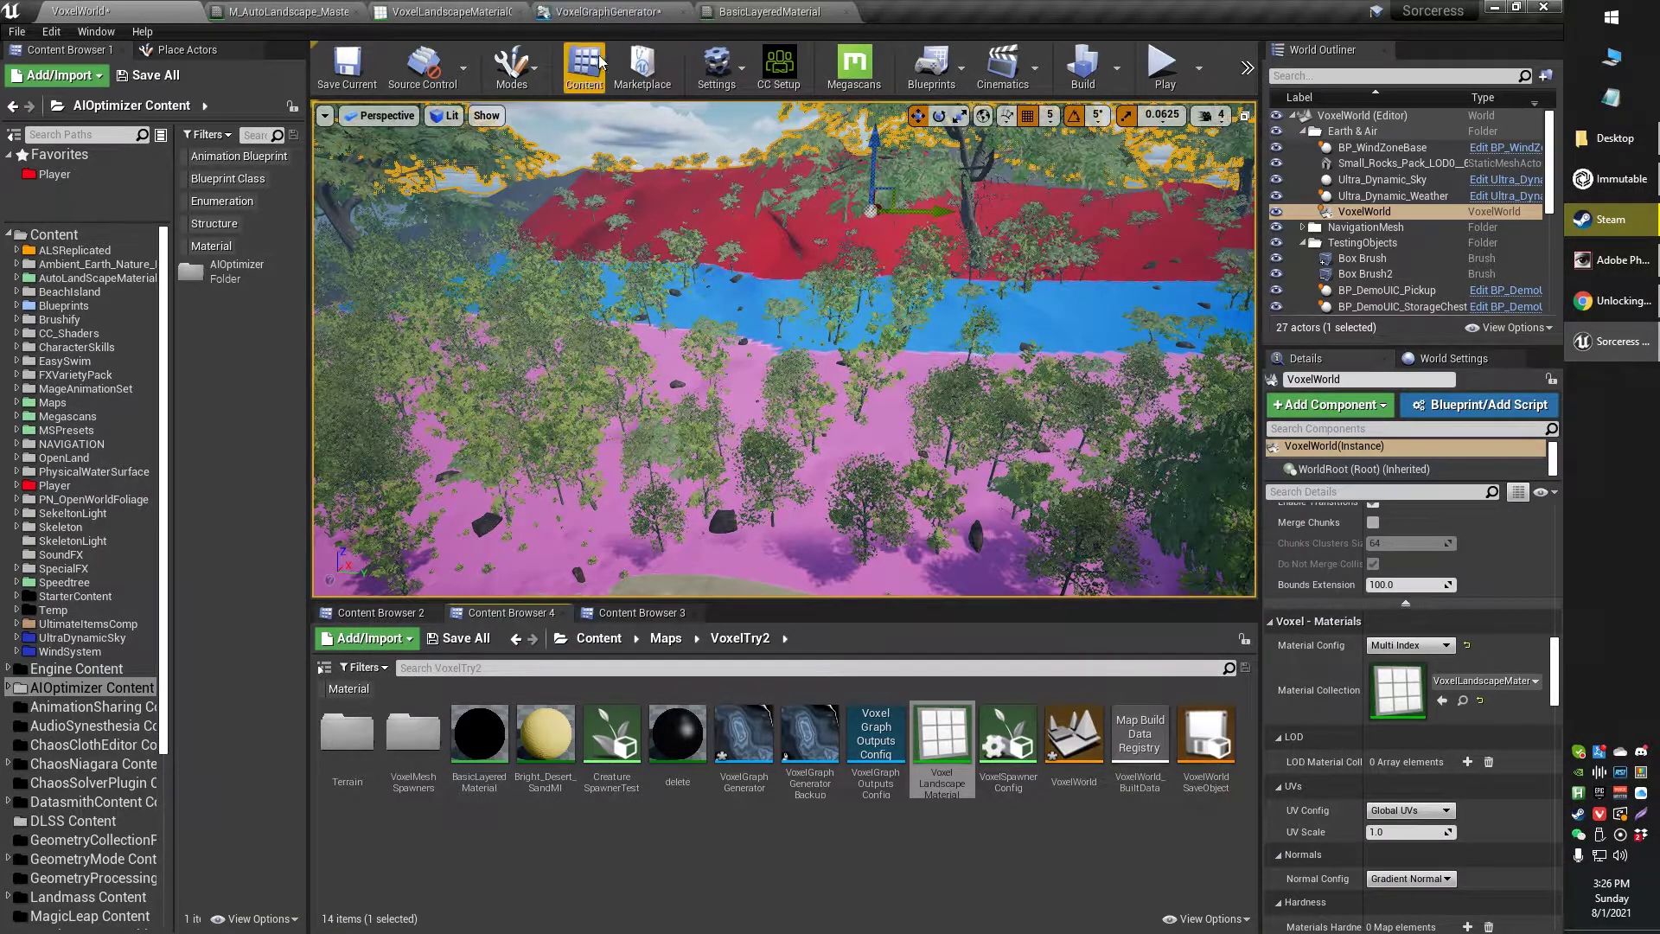
Step: Open the BasicLayeredMaterial graph and examine how its nodes connect from the layer blend to the material output
left_click(770, 11)
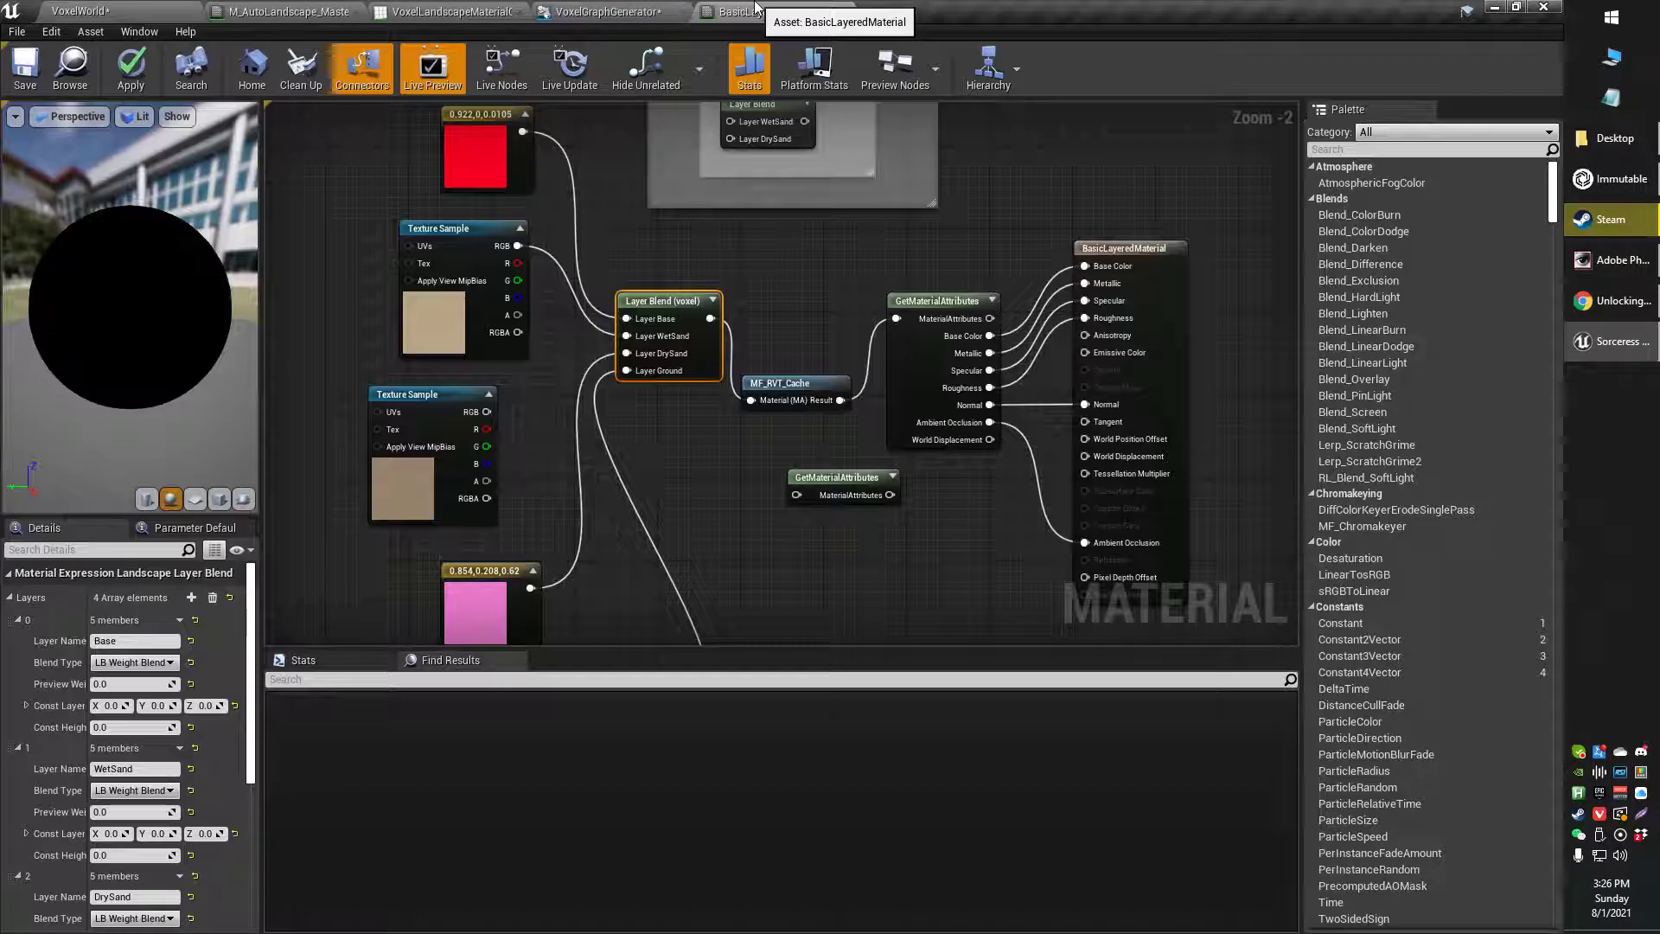
right_click_drag(1137, 227, 932, 153)
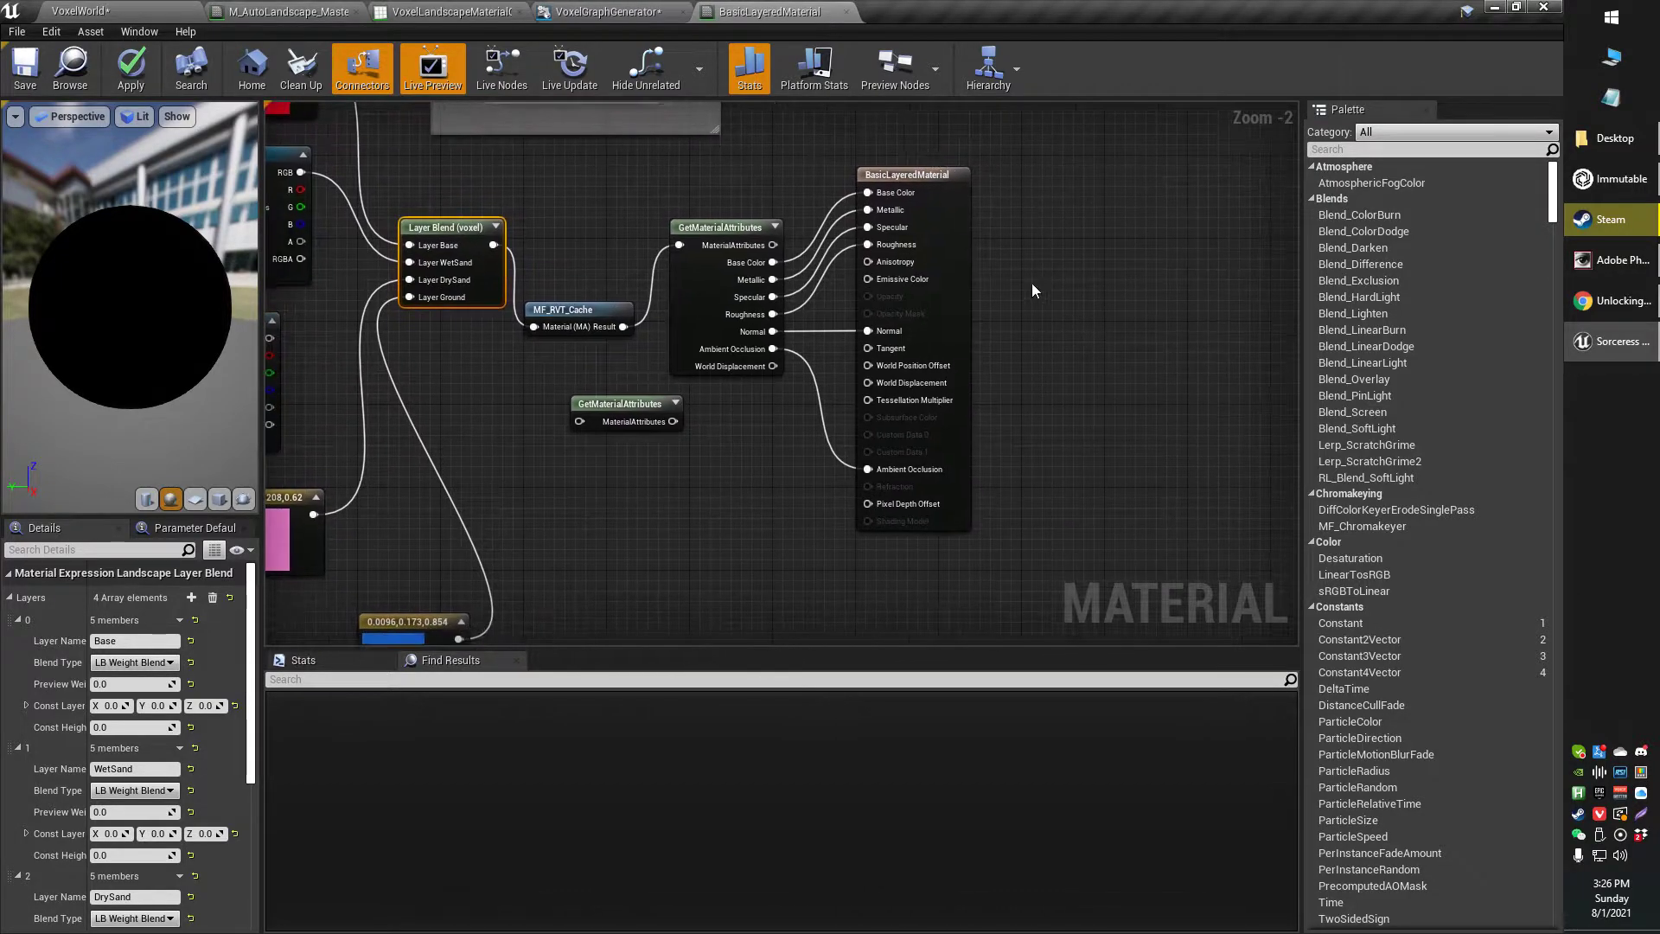
scroll(895, 361, "down", 9)
right_click_drag(751, 396, 644, 588)
scroll(847, 382, "up", 8)
right_click_drag(821, 438, 874, 324)
scroll(700, 445, "up", 1)
right_click_drag(693, 448, 817, 446)
scroll(591, 374, "up", 1)
right_click_drag(584, 386, 558, 415)
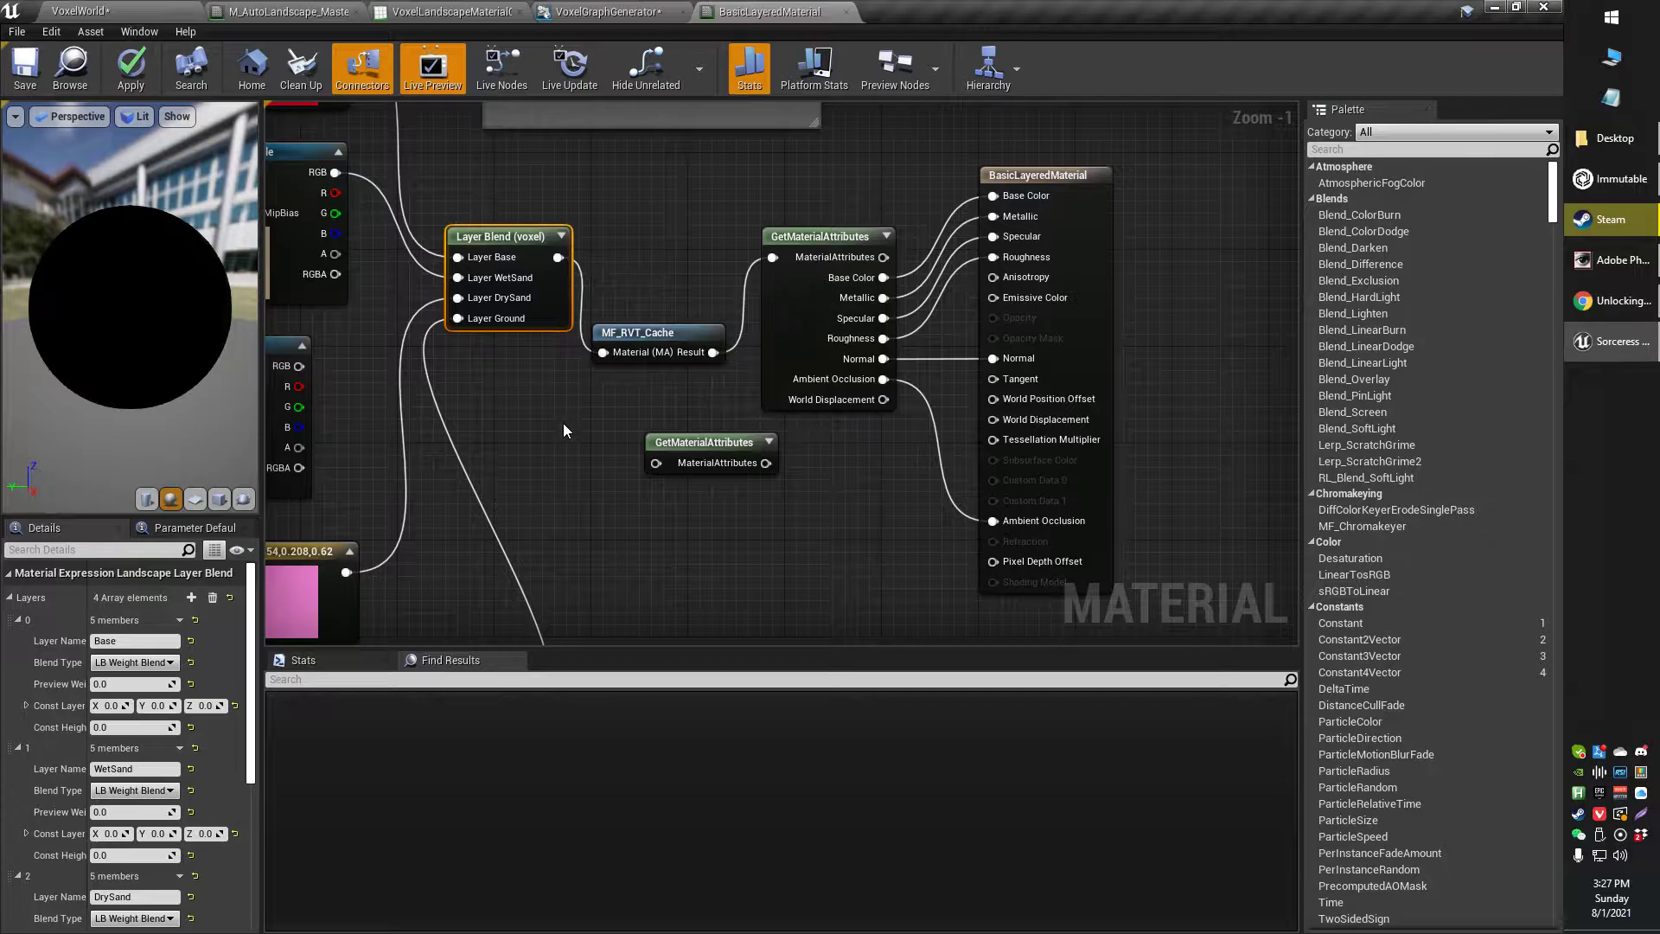
right_click_drag(563, 422, 631, 449)
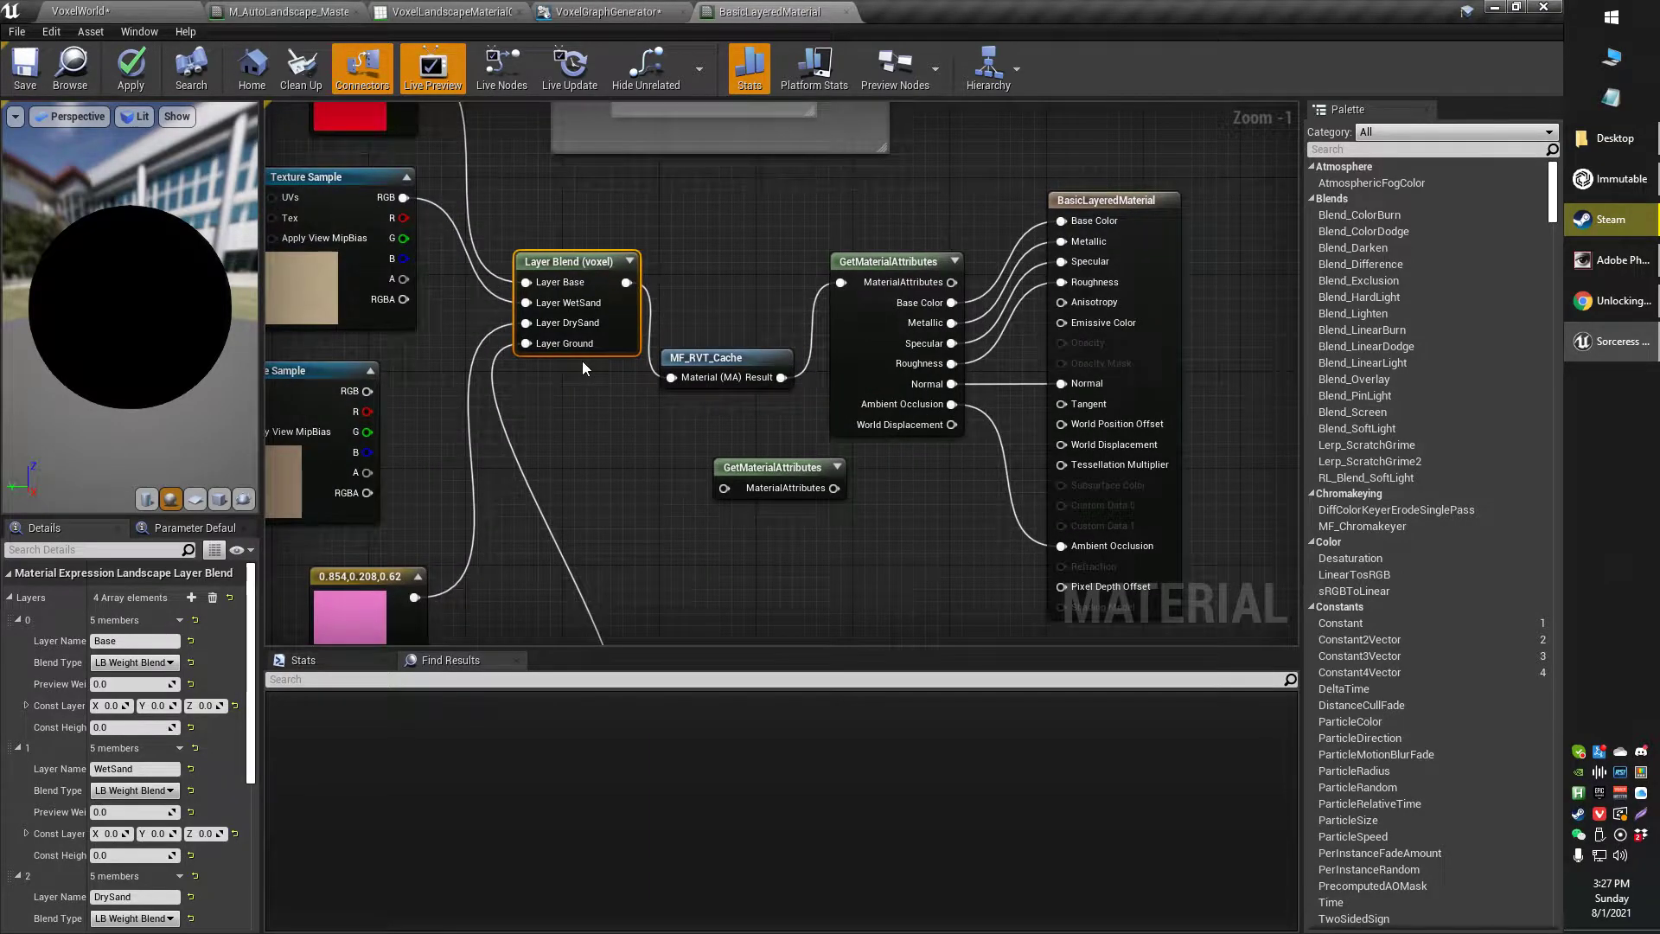
right_click_drag(670, 390, 698, 411)
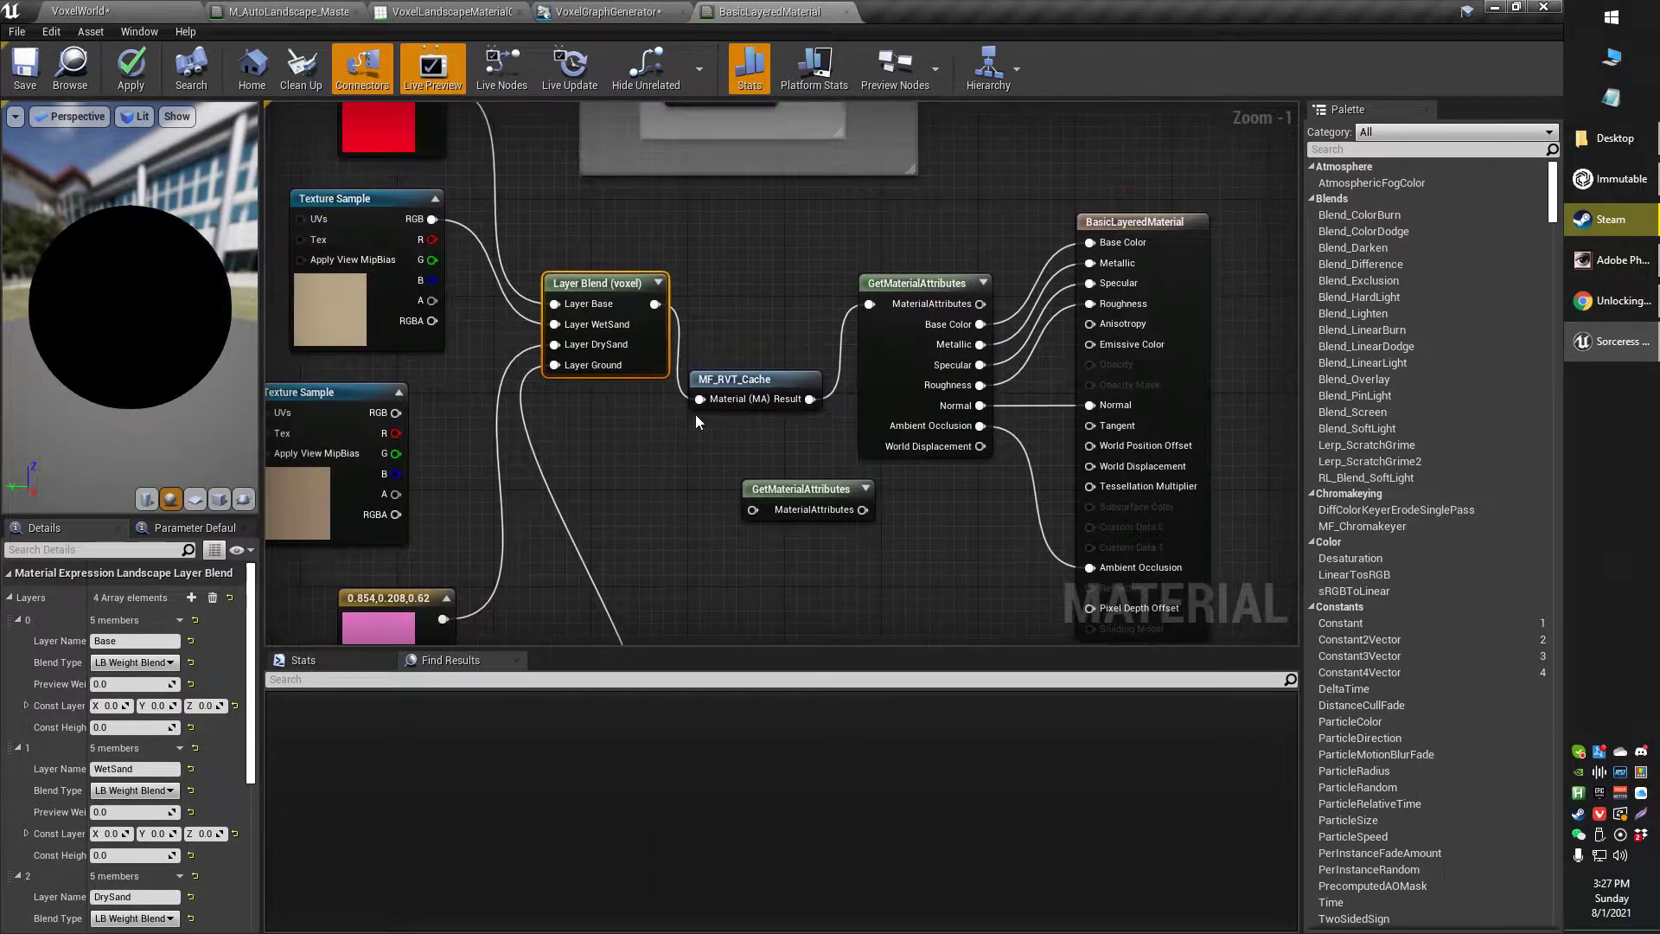
Step: Move the MF_RVT_Cache node up into line between the Layer Blend (voxel) and GetMaterialAttributes nodes
left_click_drag(735, 385, 745, 300)
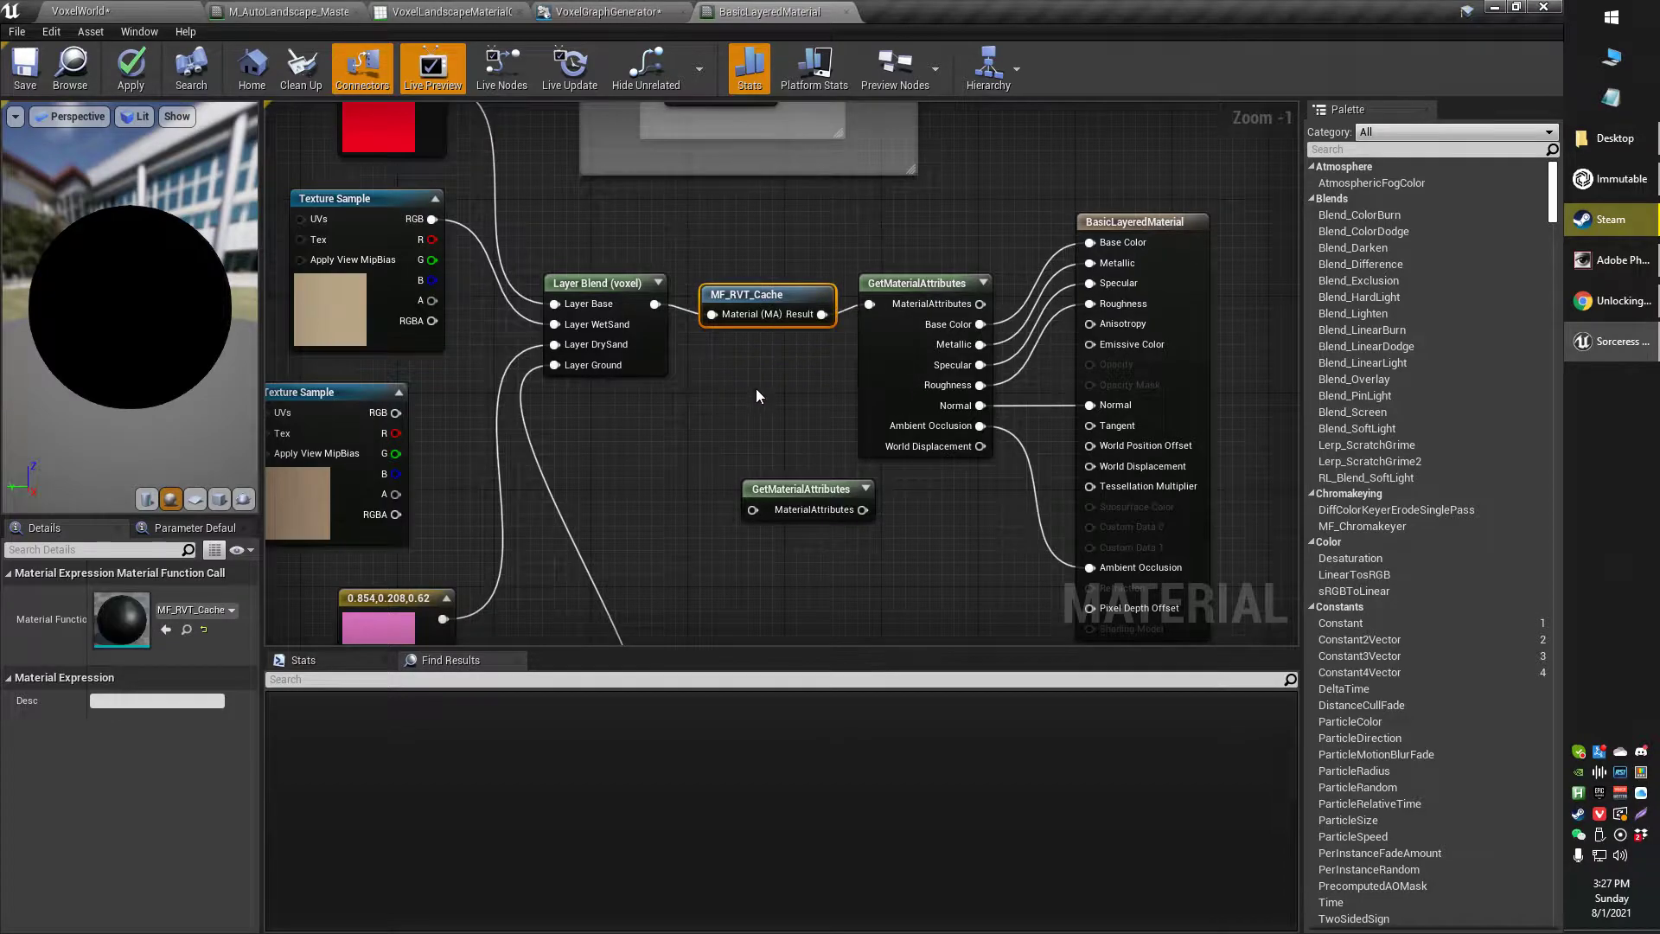
right_click_drag(756, 394, 747, 388)
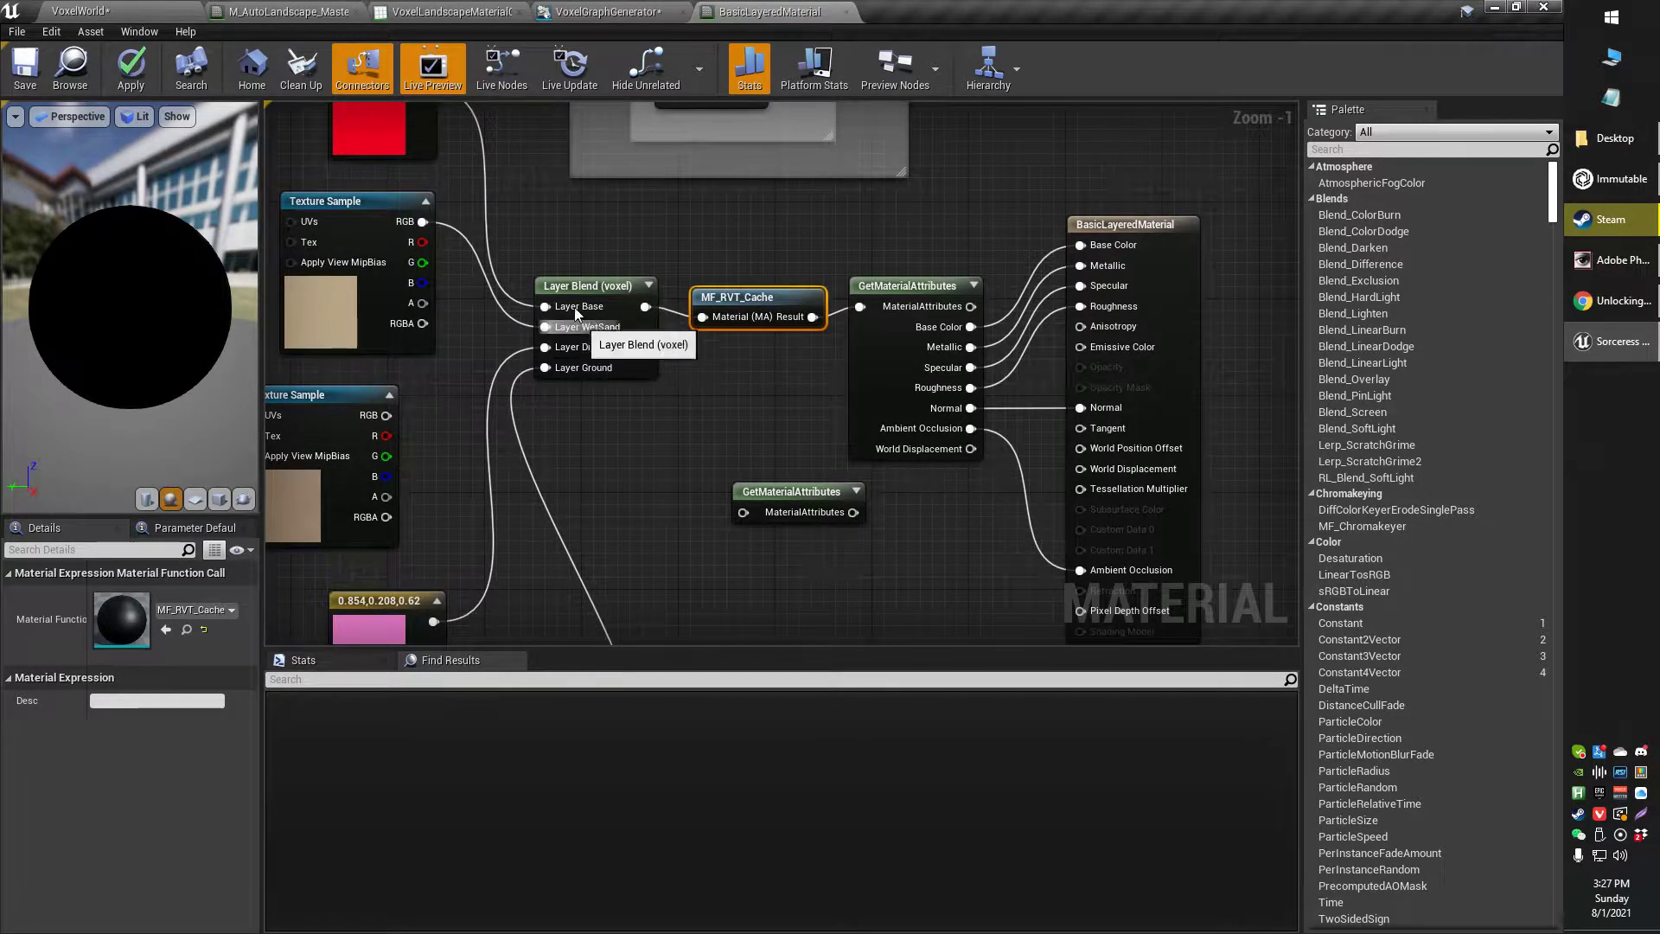
left_click(597, 285)
right_click_drag(690, 433, 756, 463)
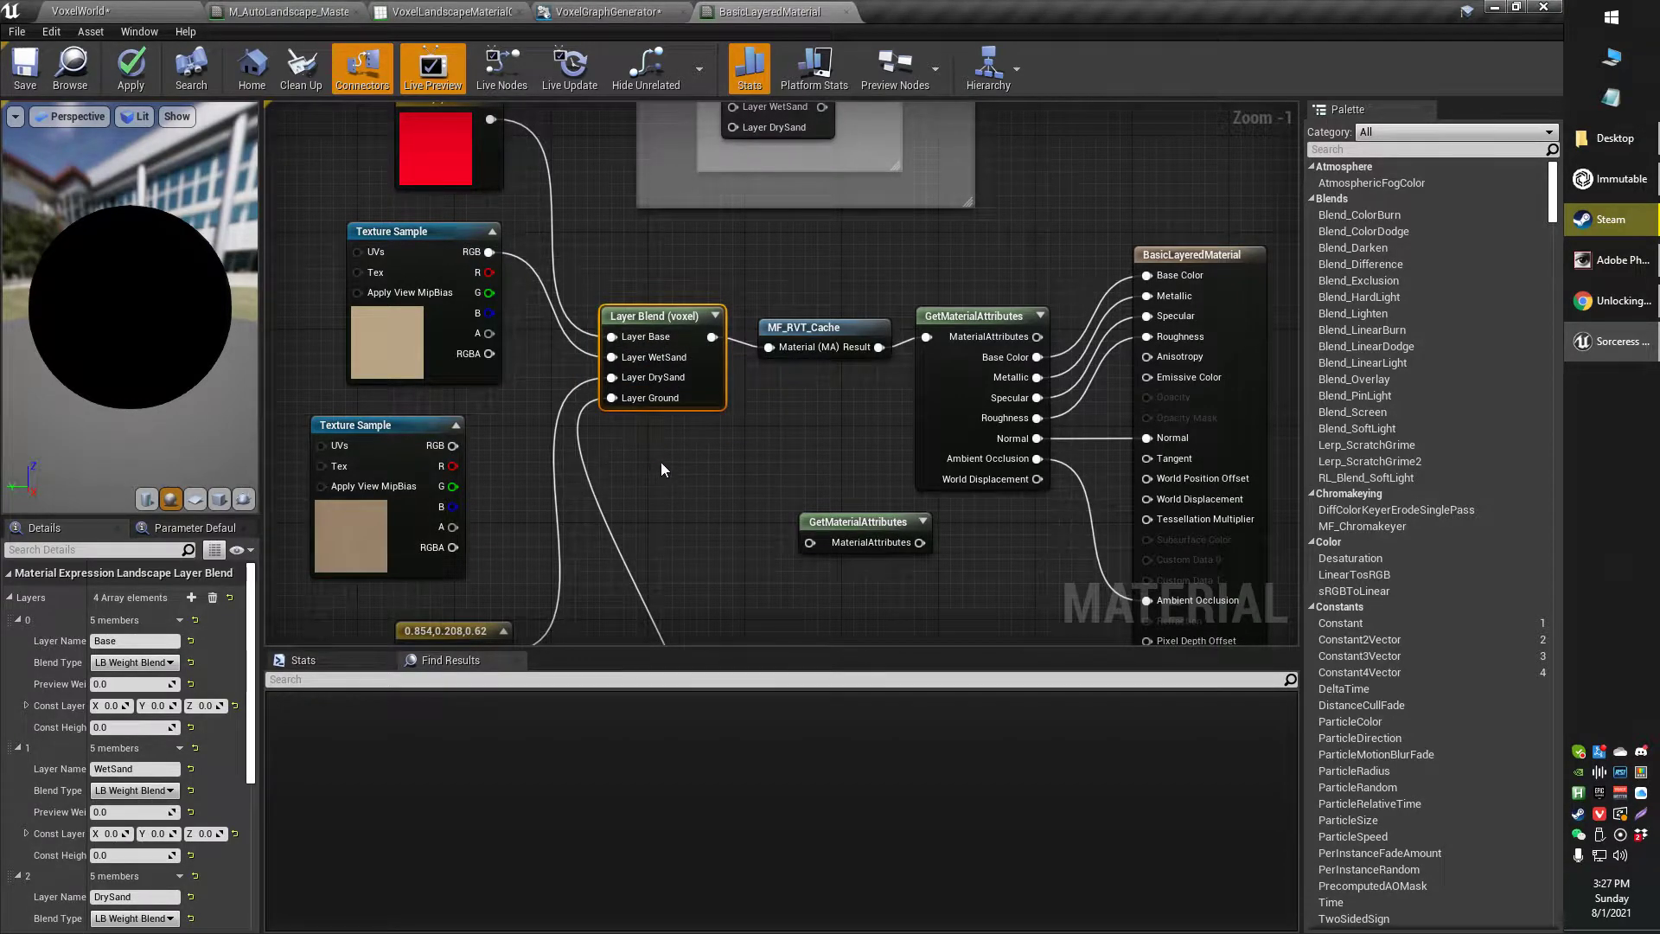
left_click(819, 331)
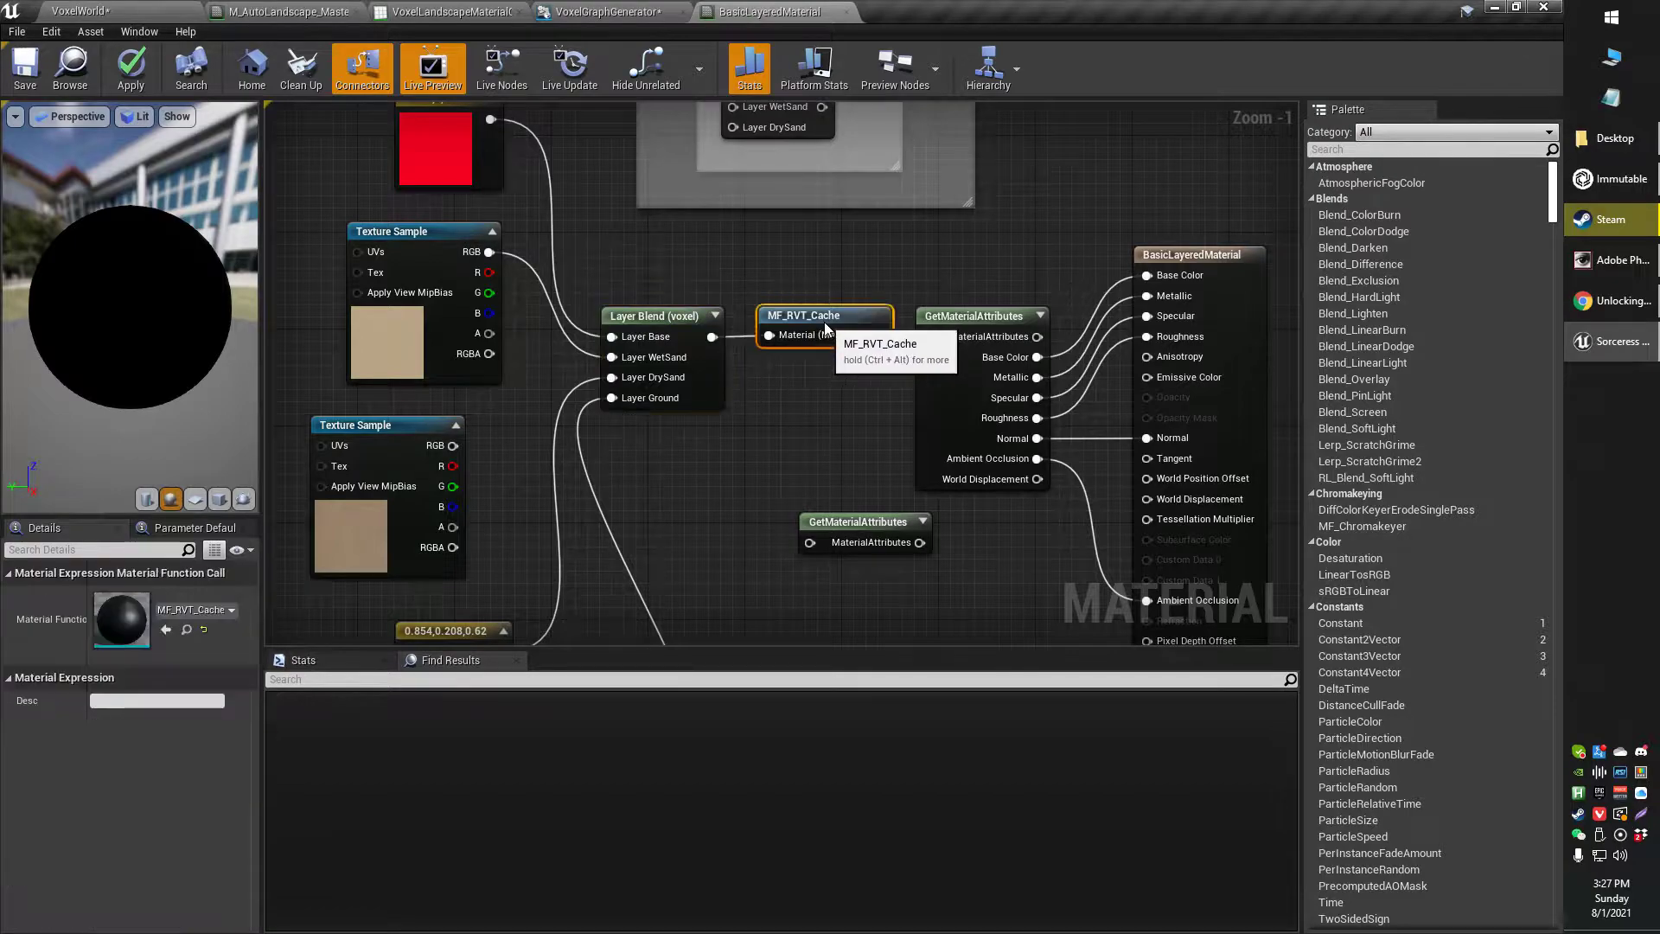
right_click_drag(785, 387, 783, 389)
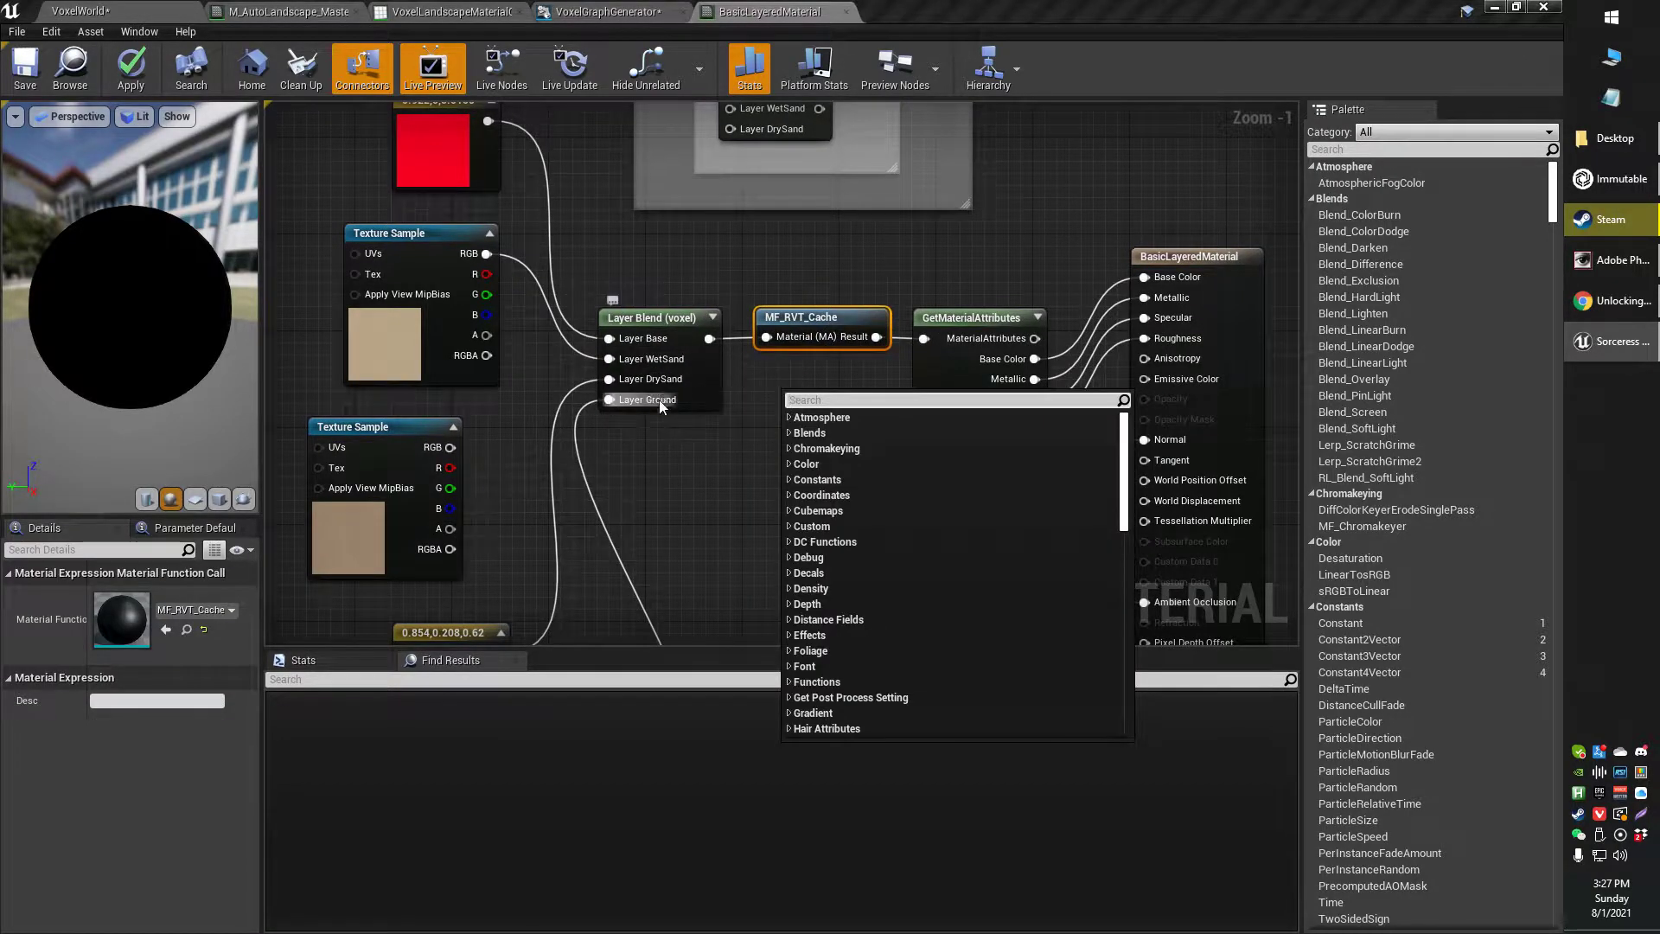
right_click_drag(678, 448, 650, 412)
Step: Inspect the properties of the connected GetMaterialAttributes node and the Layer Blend (voxel) node
left_click_drag(708, 278, 864, 467)
right_click_drag(906, 549, 868, 468)
left_click_drag(508, 216, 521, 322)
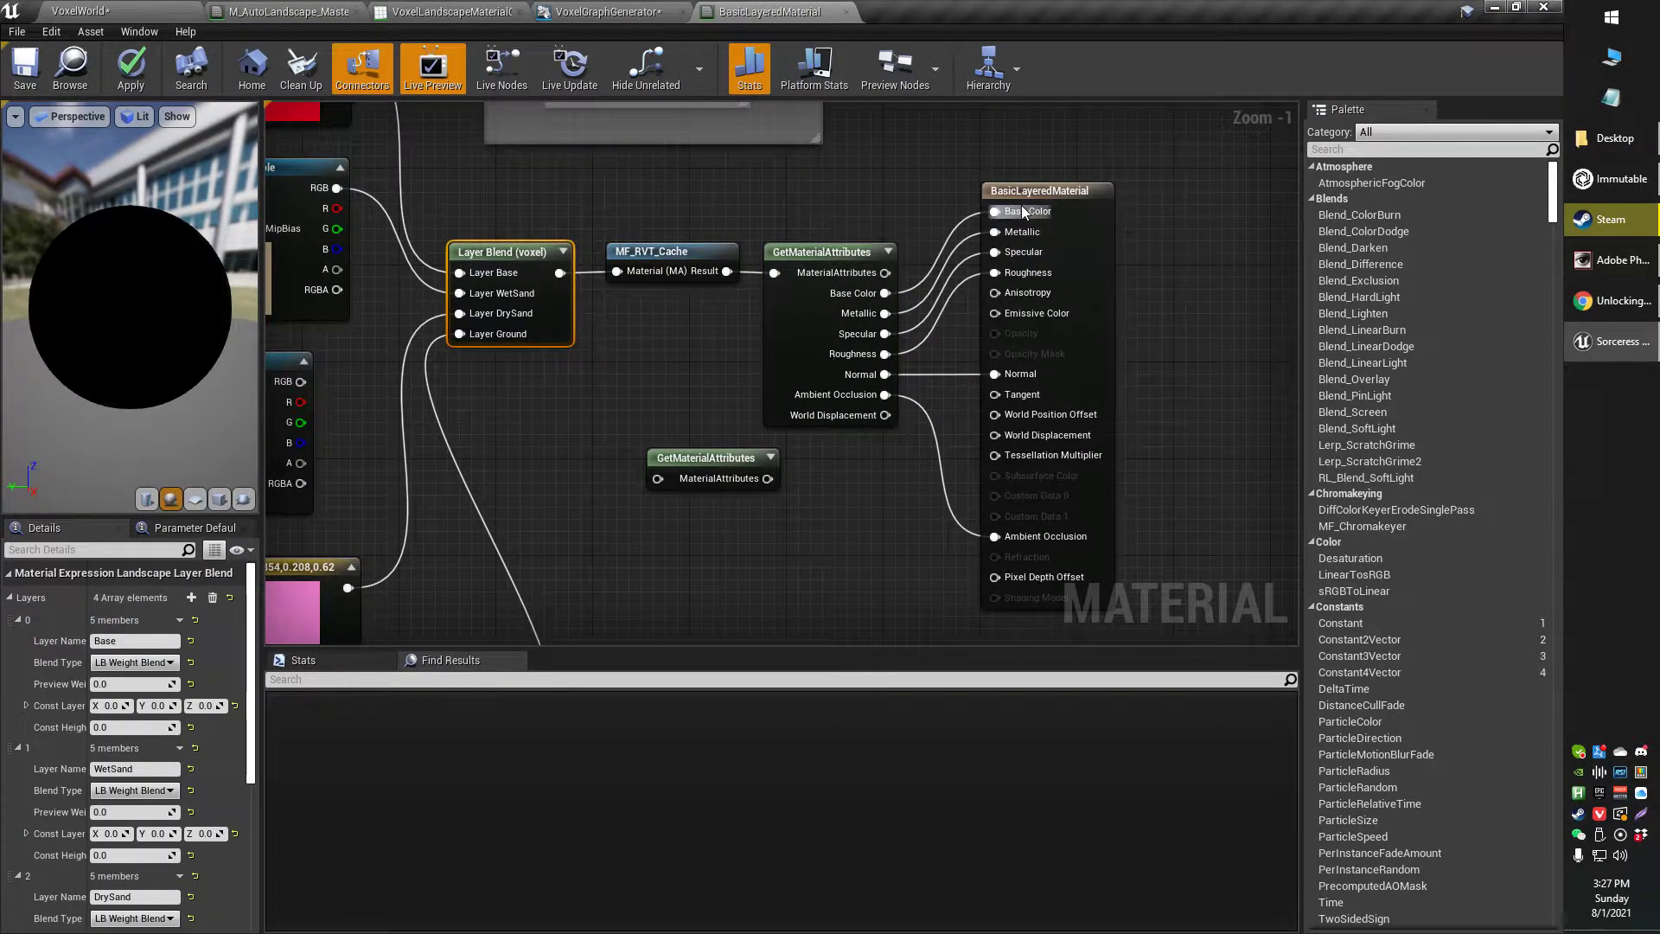
left_click_drag(809, 208, 830, 236)
left_click(830, 249)
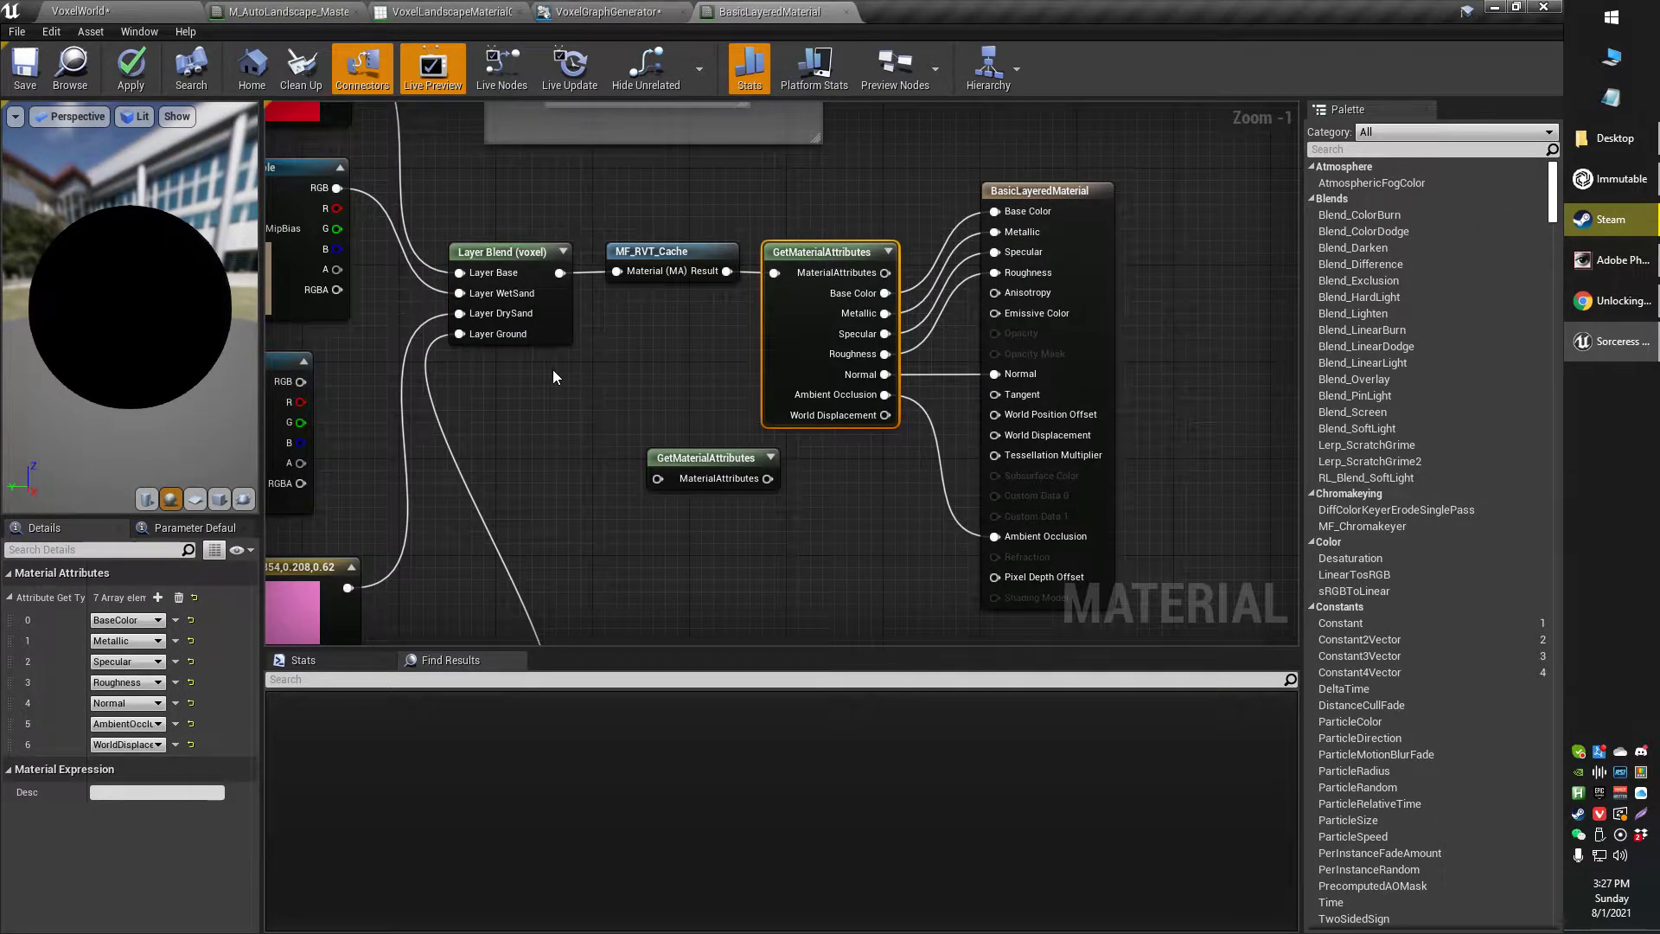
left_click(554, 273)
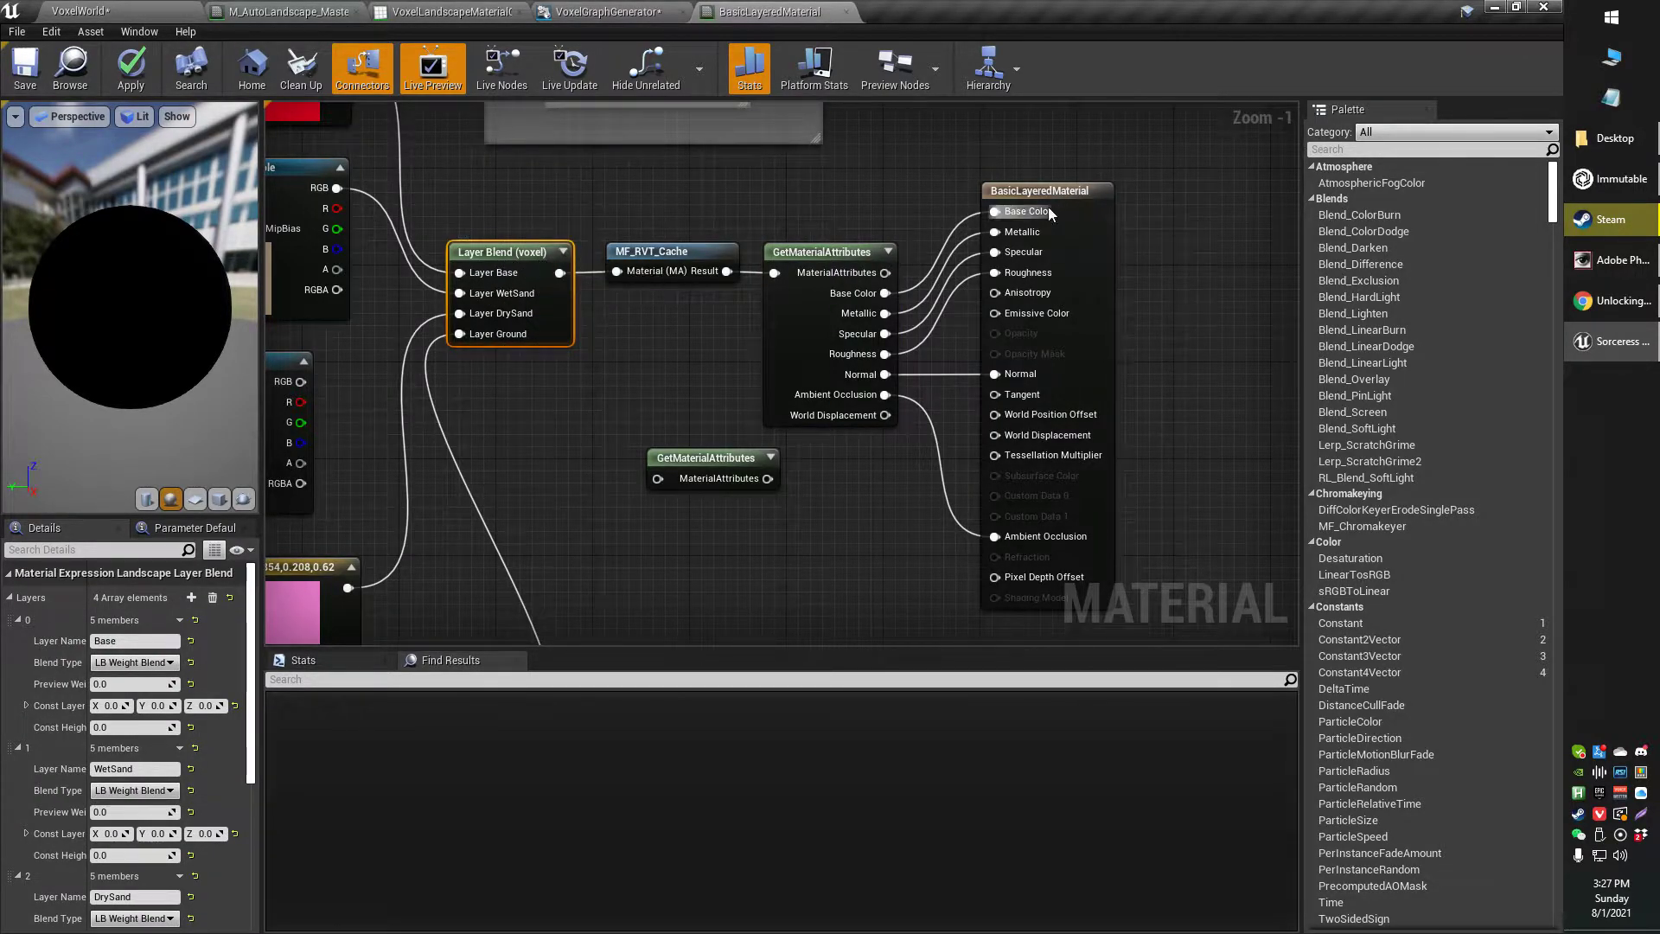
Step: Compare the Layer Blend (voxel) chain in BasicLayeredMaterial with the layer list in the VoxelLandscapeMaterialCollection asset
right_click_drag(689, 498, 721, 472)
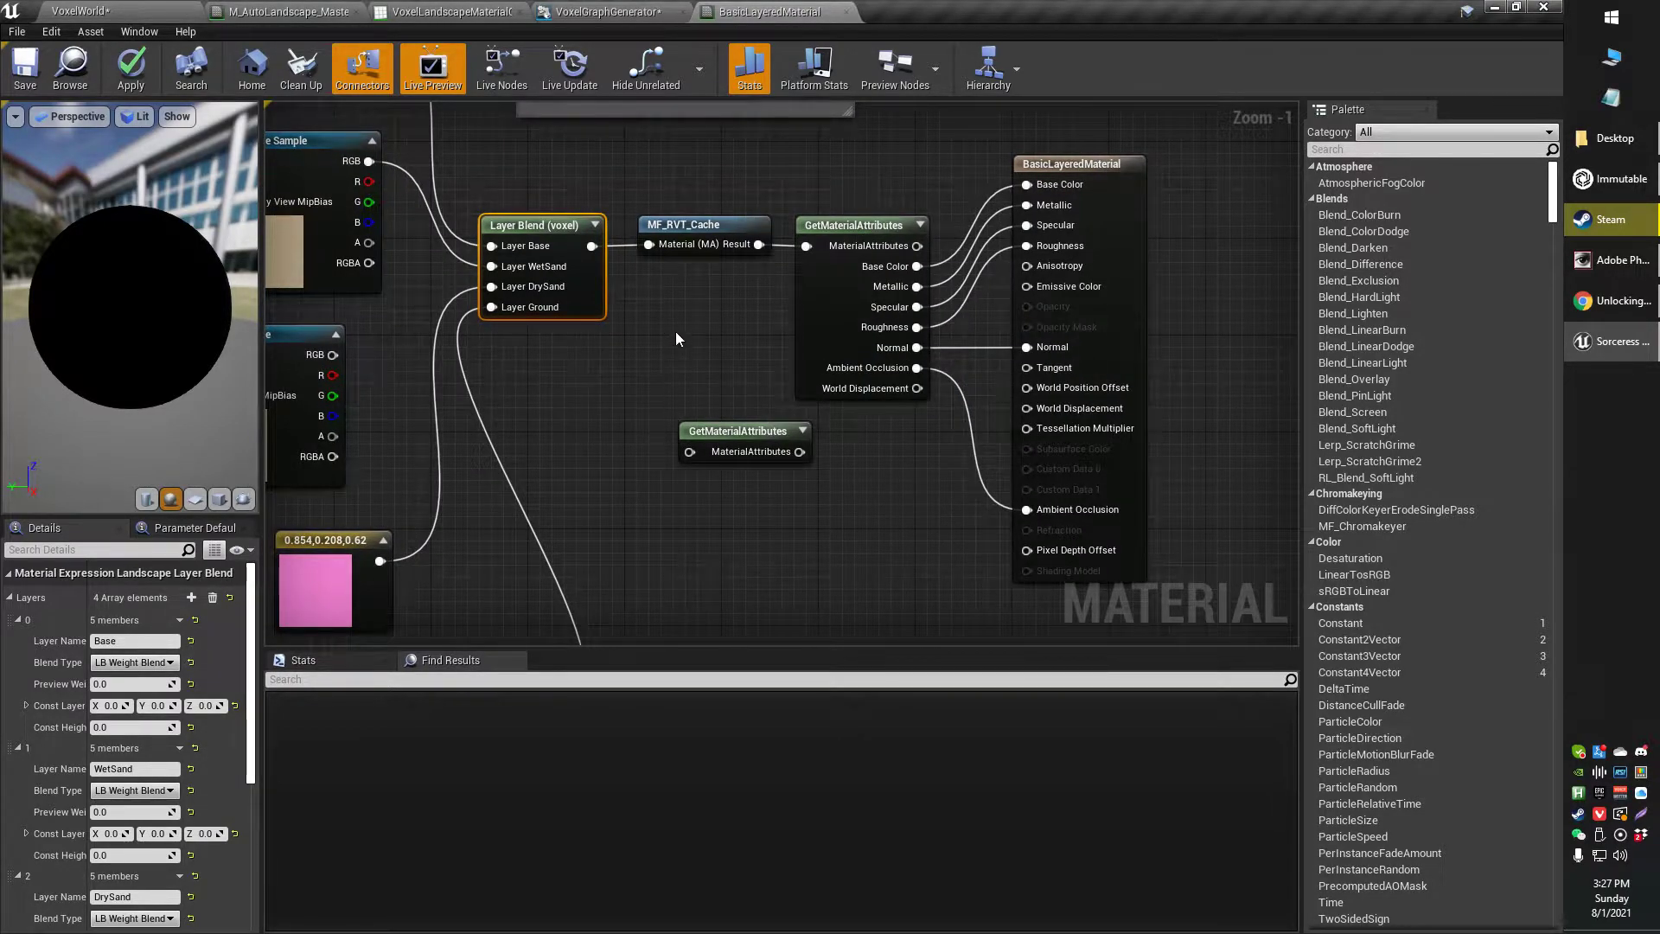
right_click_drag(700, 333, 722, 339)
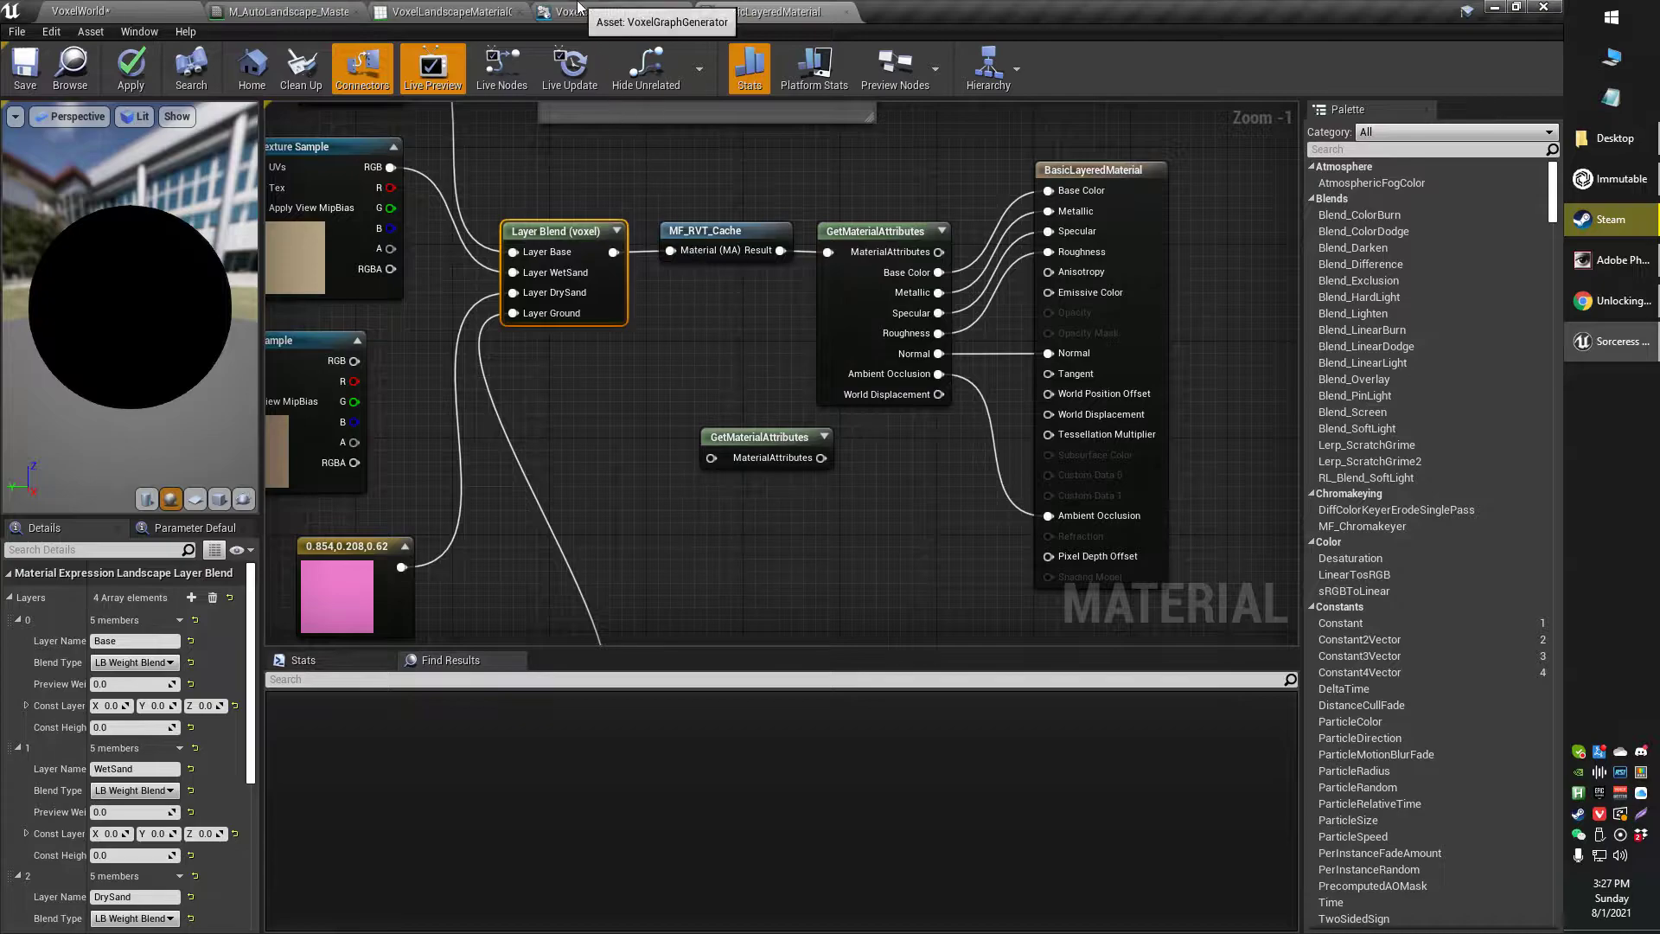
left_click(450, 11)
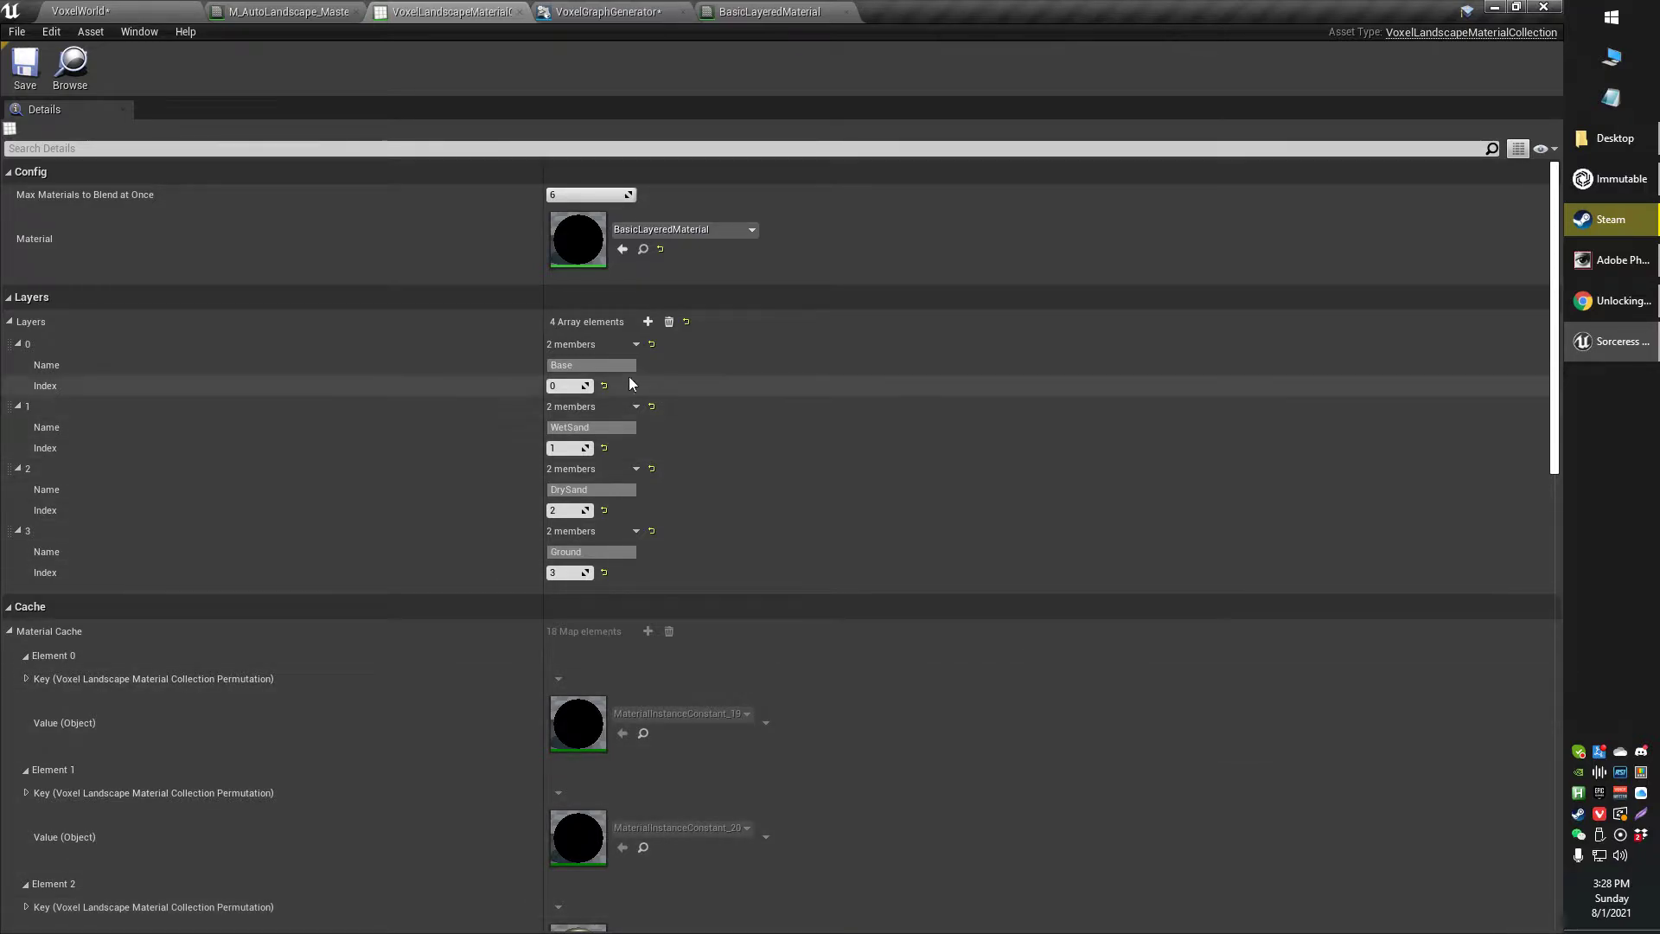
left_click(756, 7)
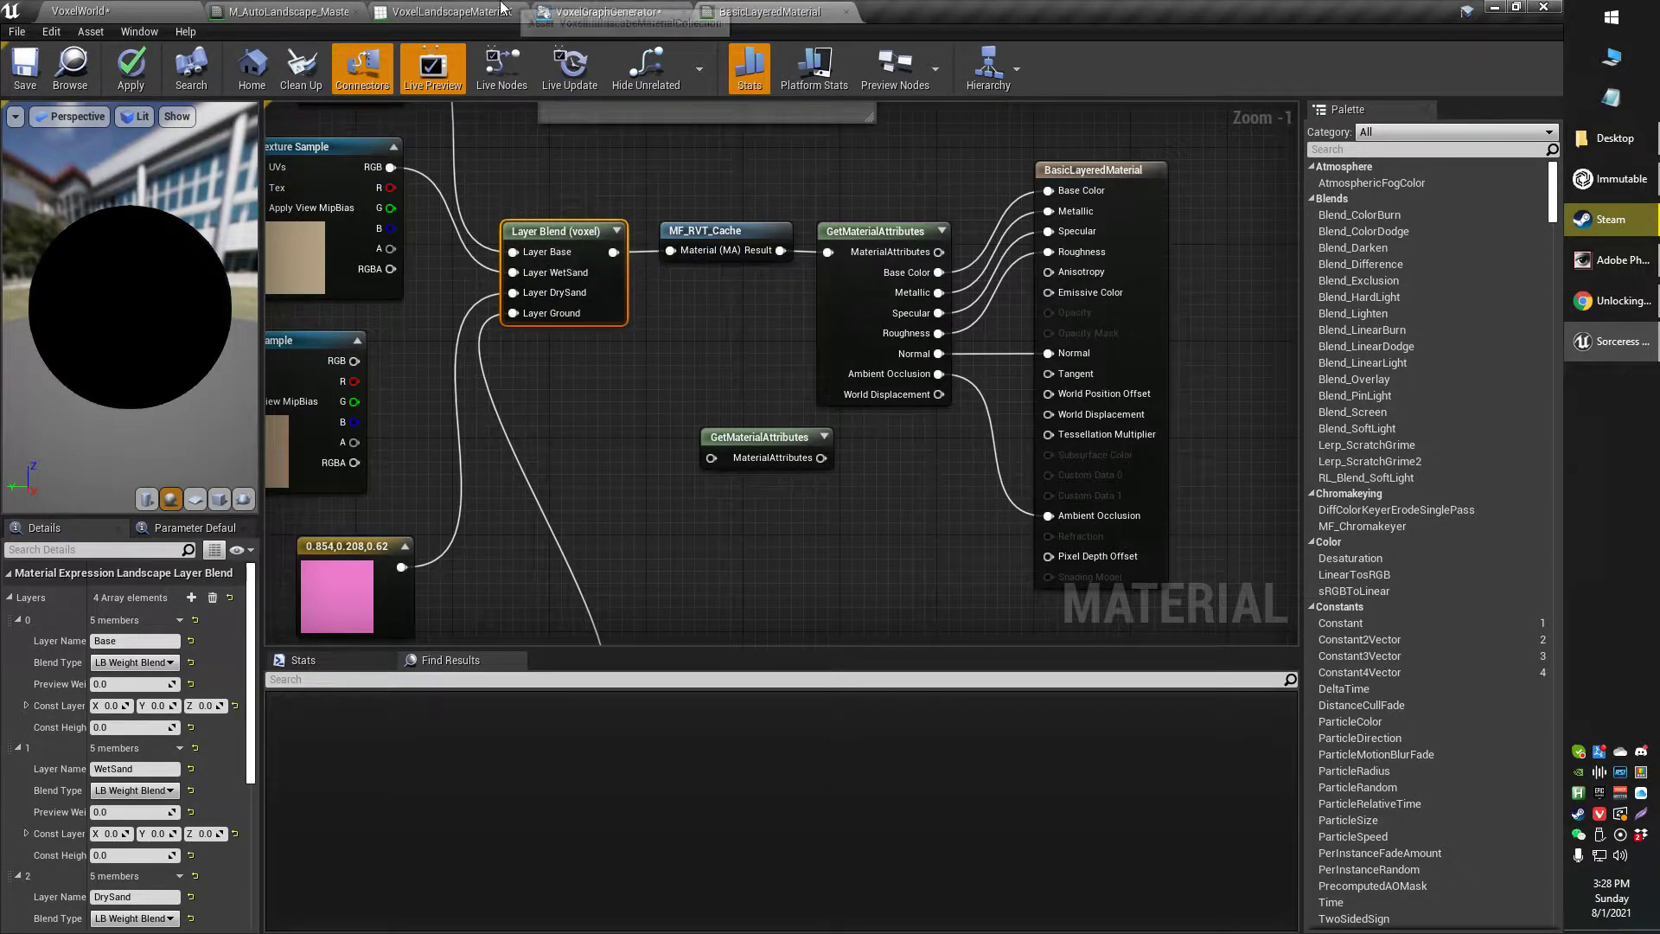
left_click(605, 11)
left_click(501, 11)
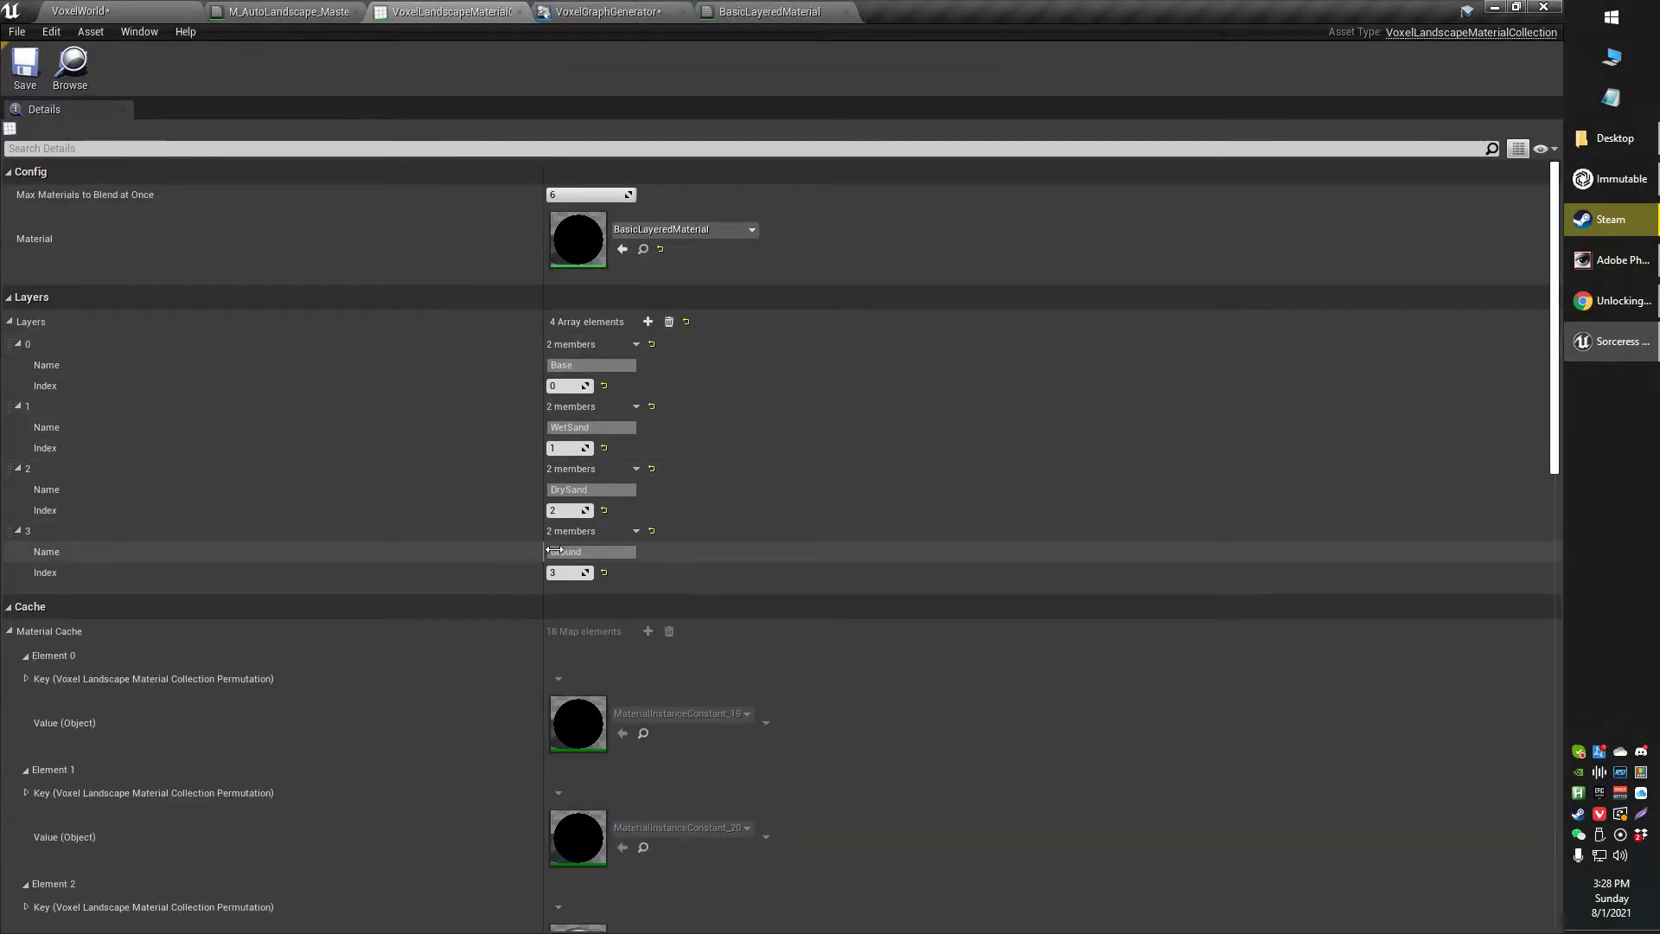
Step: Review the index assigned to each of the Base, WetSand, DrySand and Ground layers in the material collection
left_click(578, 388)
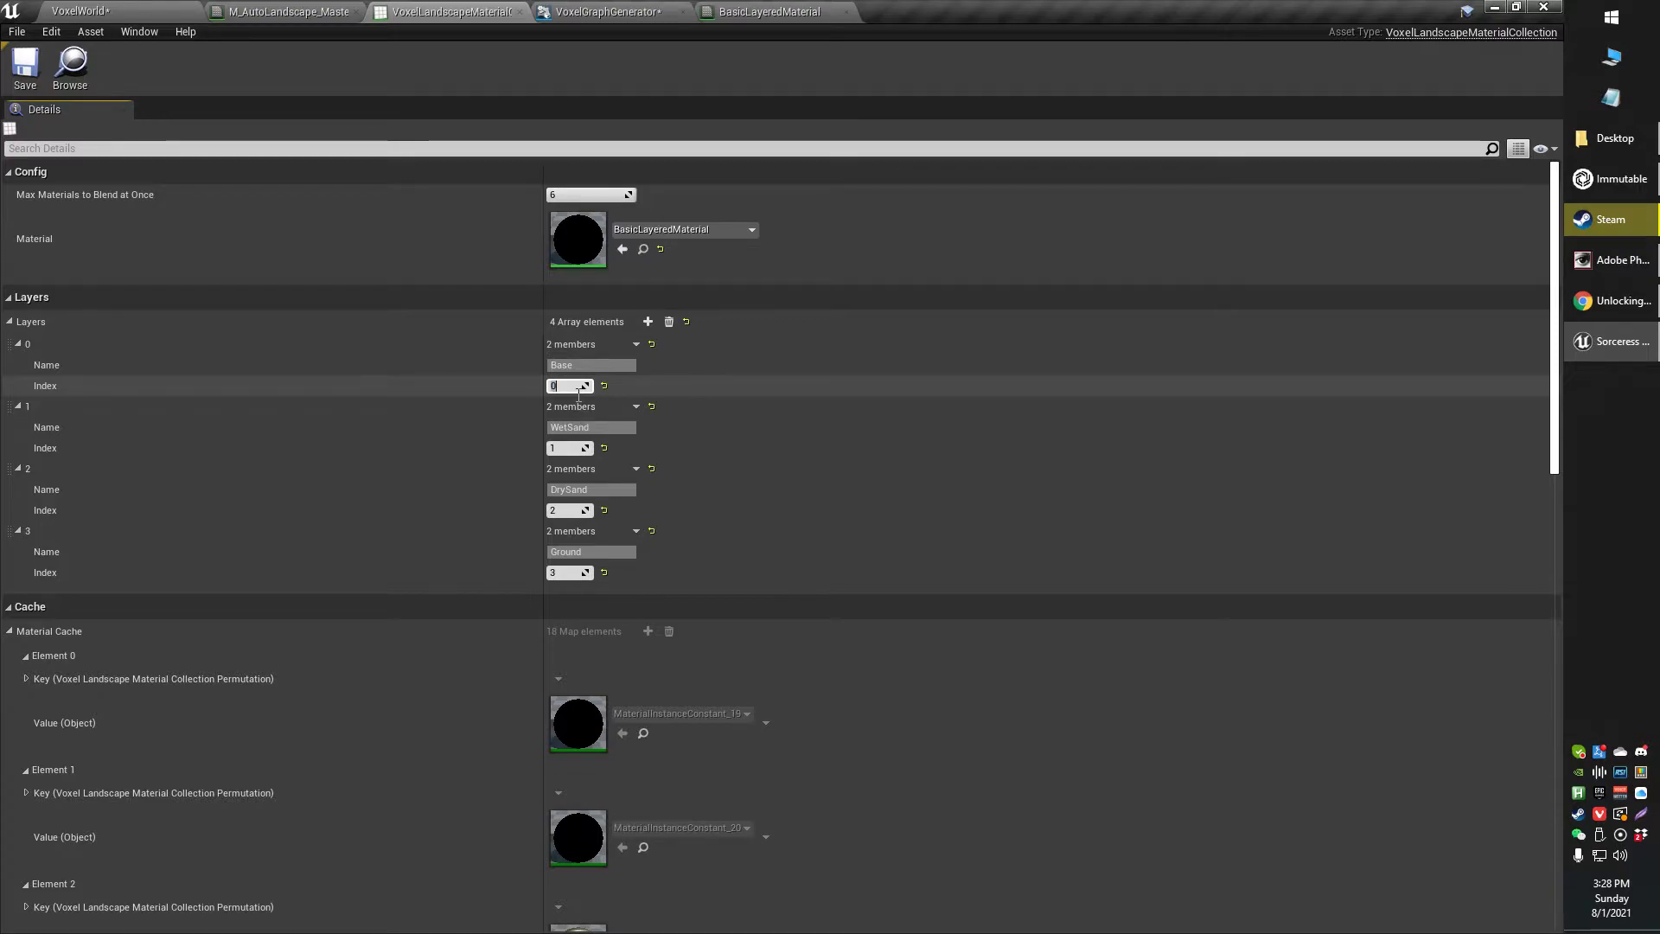
left_click(576, 459)
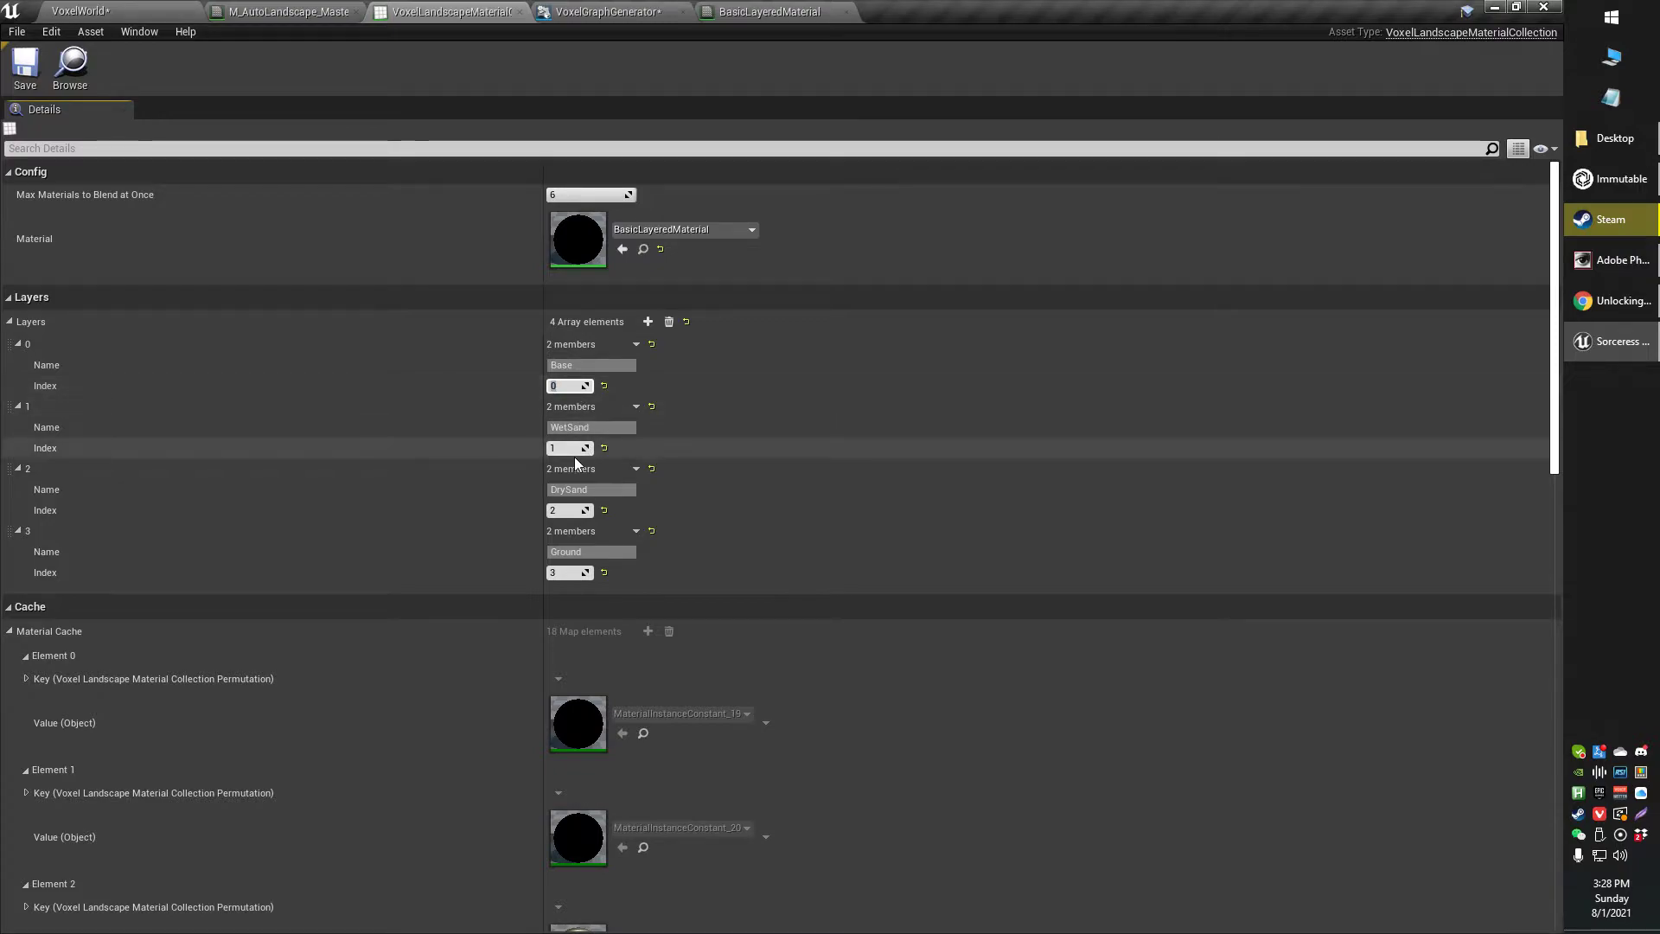
left_click(572, 511)
left_click(566, 573)
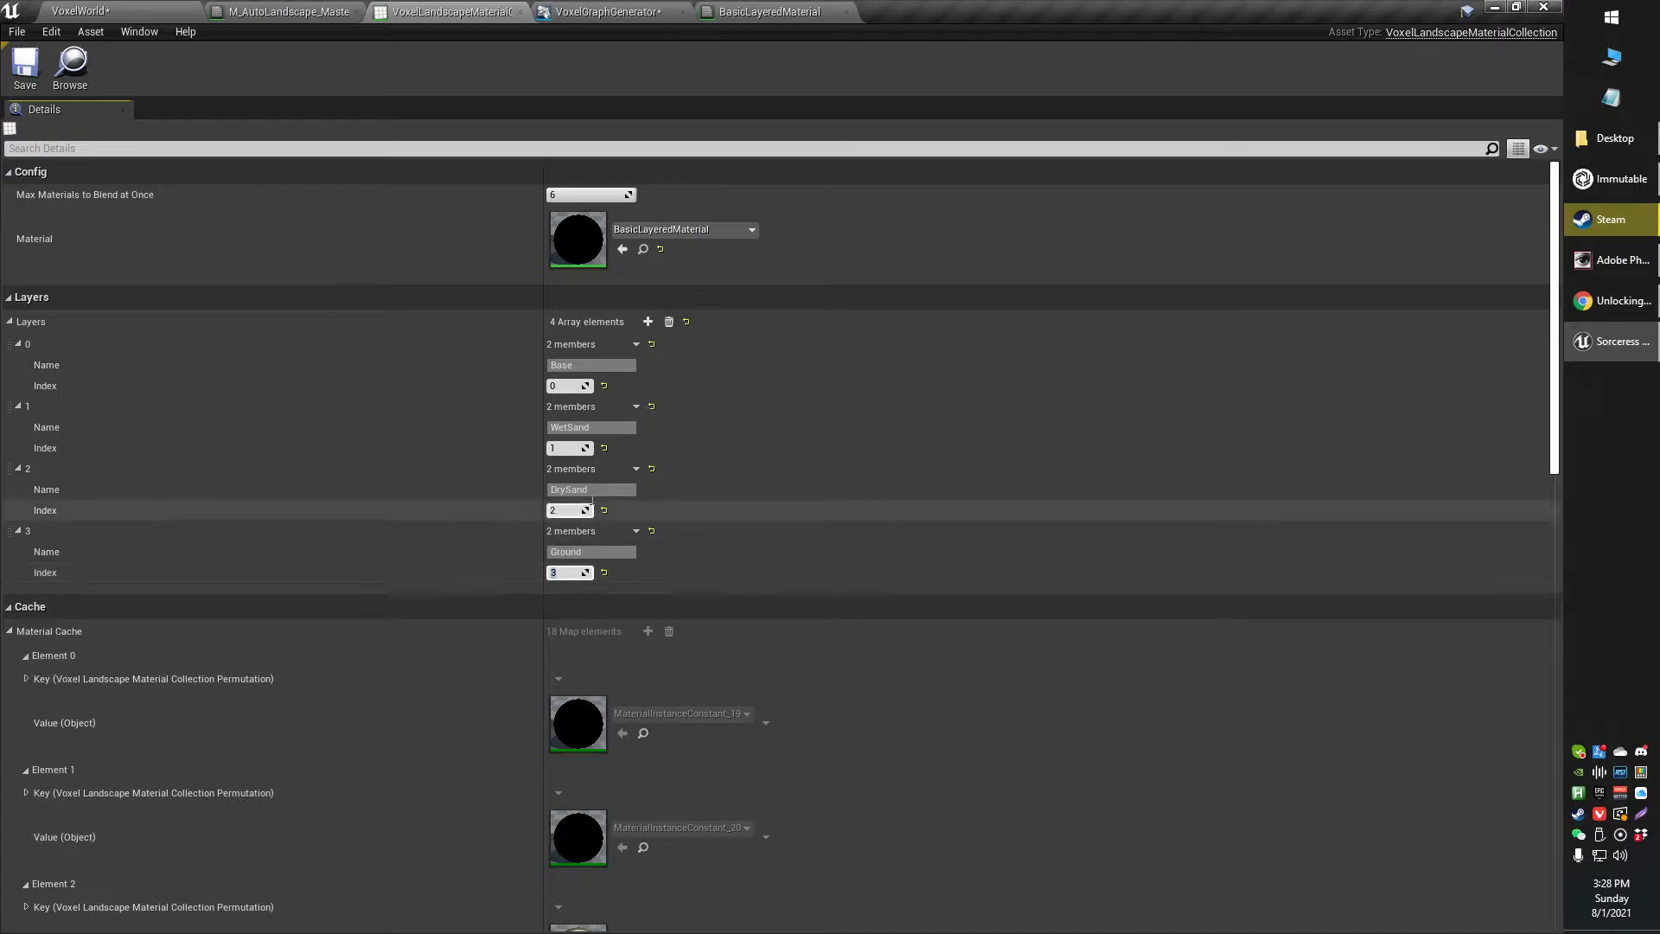
left_click(572, 387)
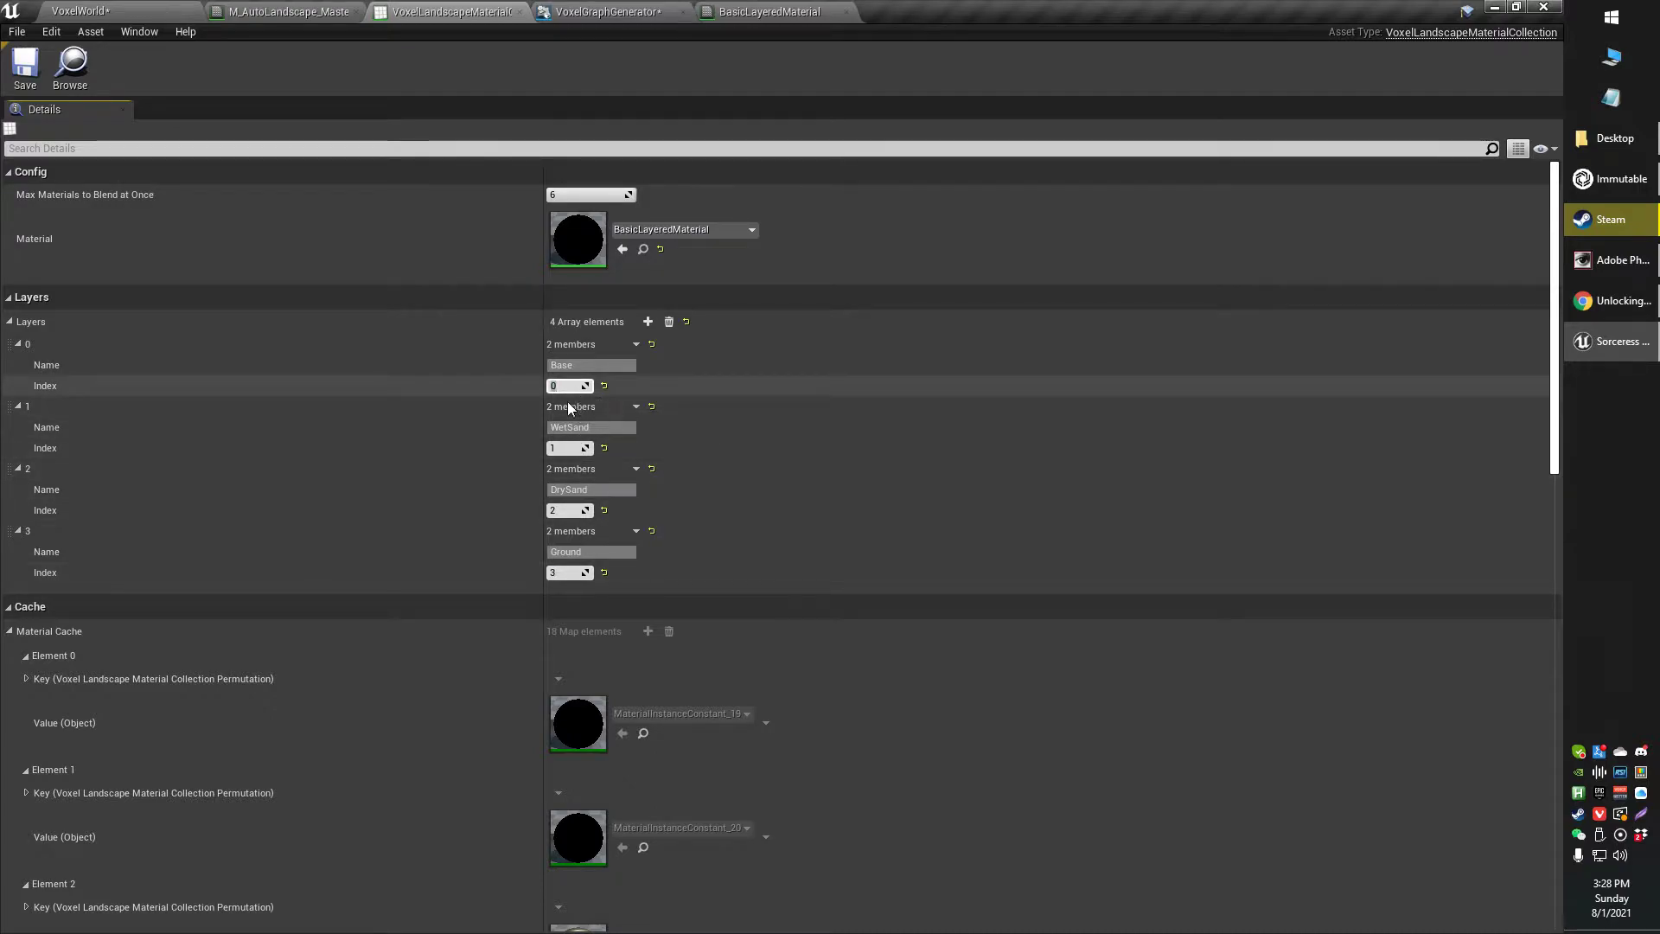
left_click(575, 449)
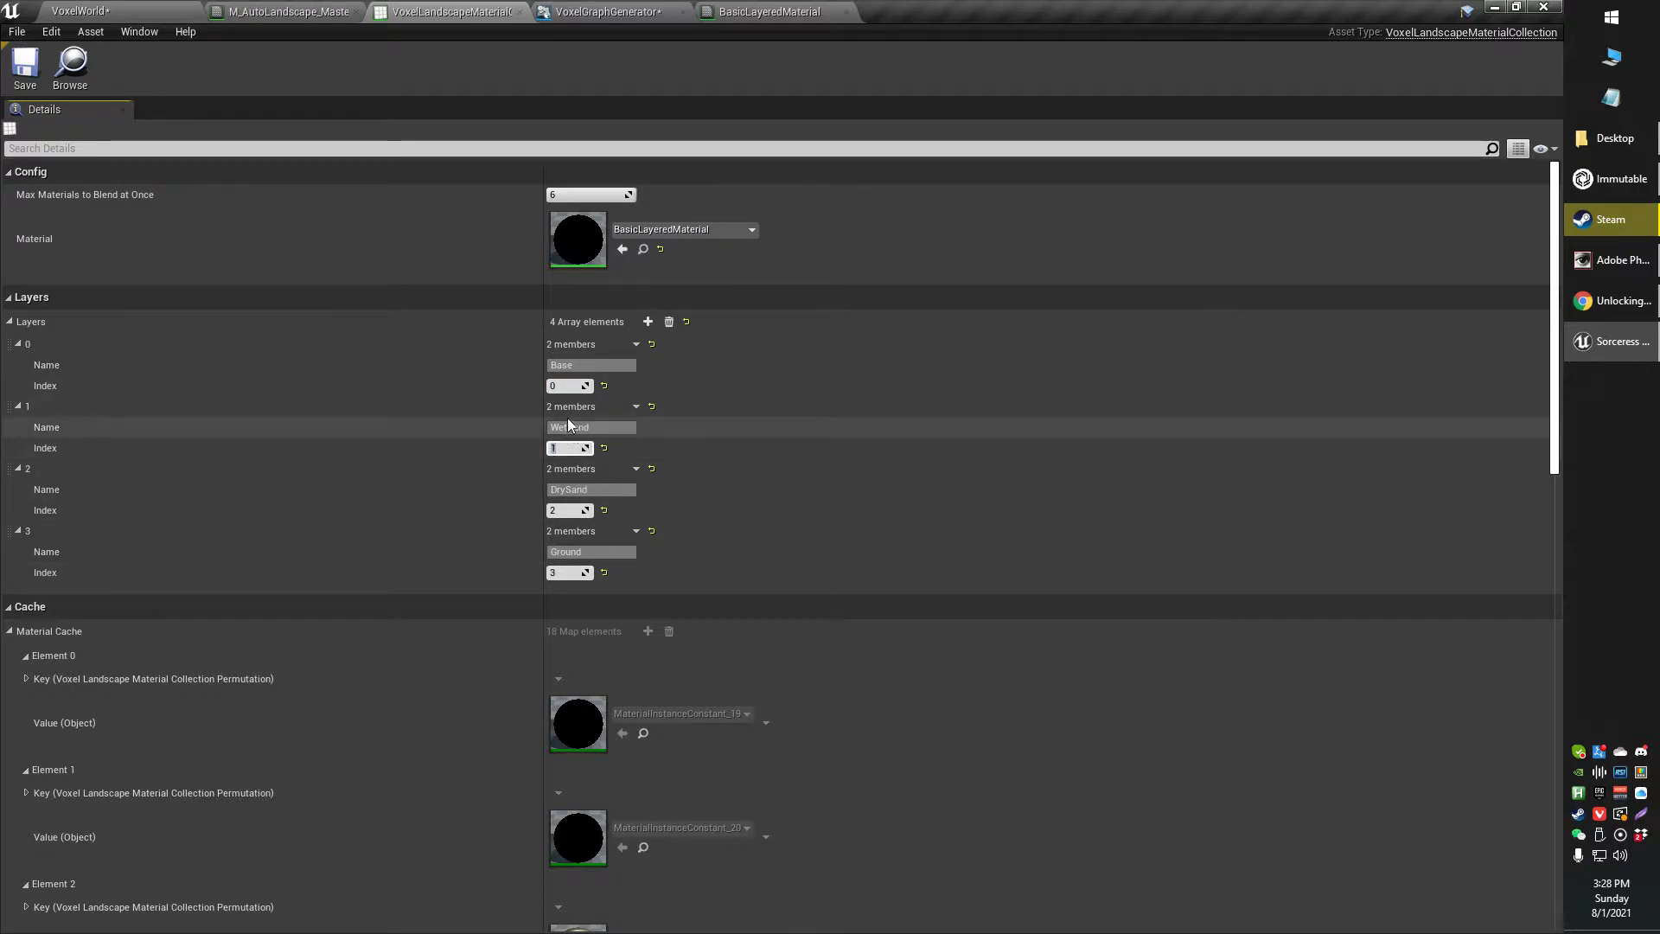
left_click(575, 510)
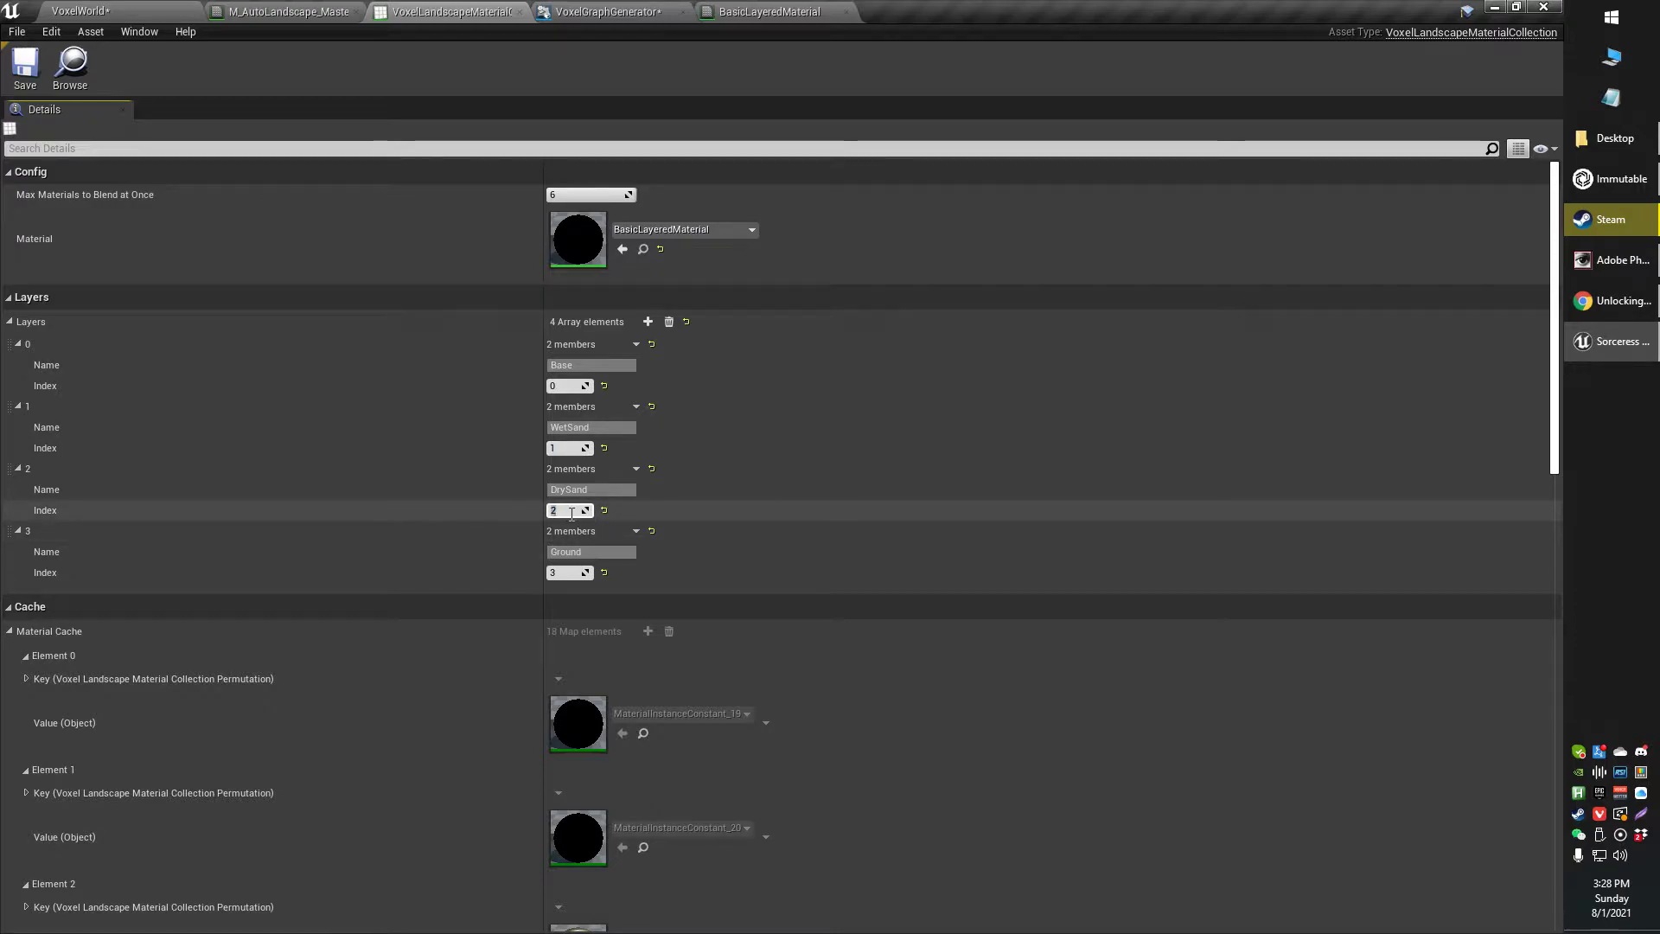
left_click(571, 572)
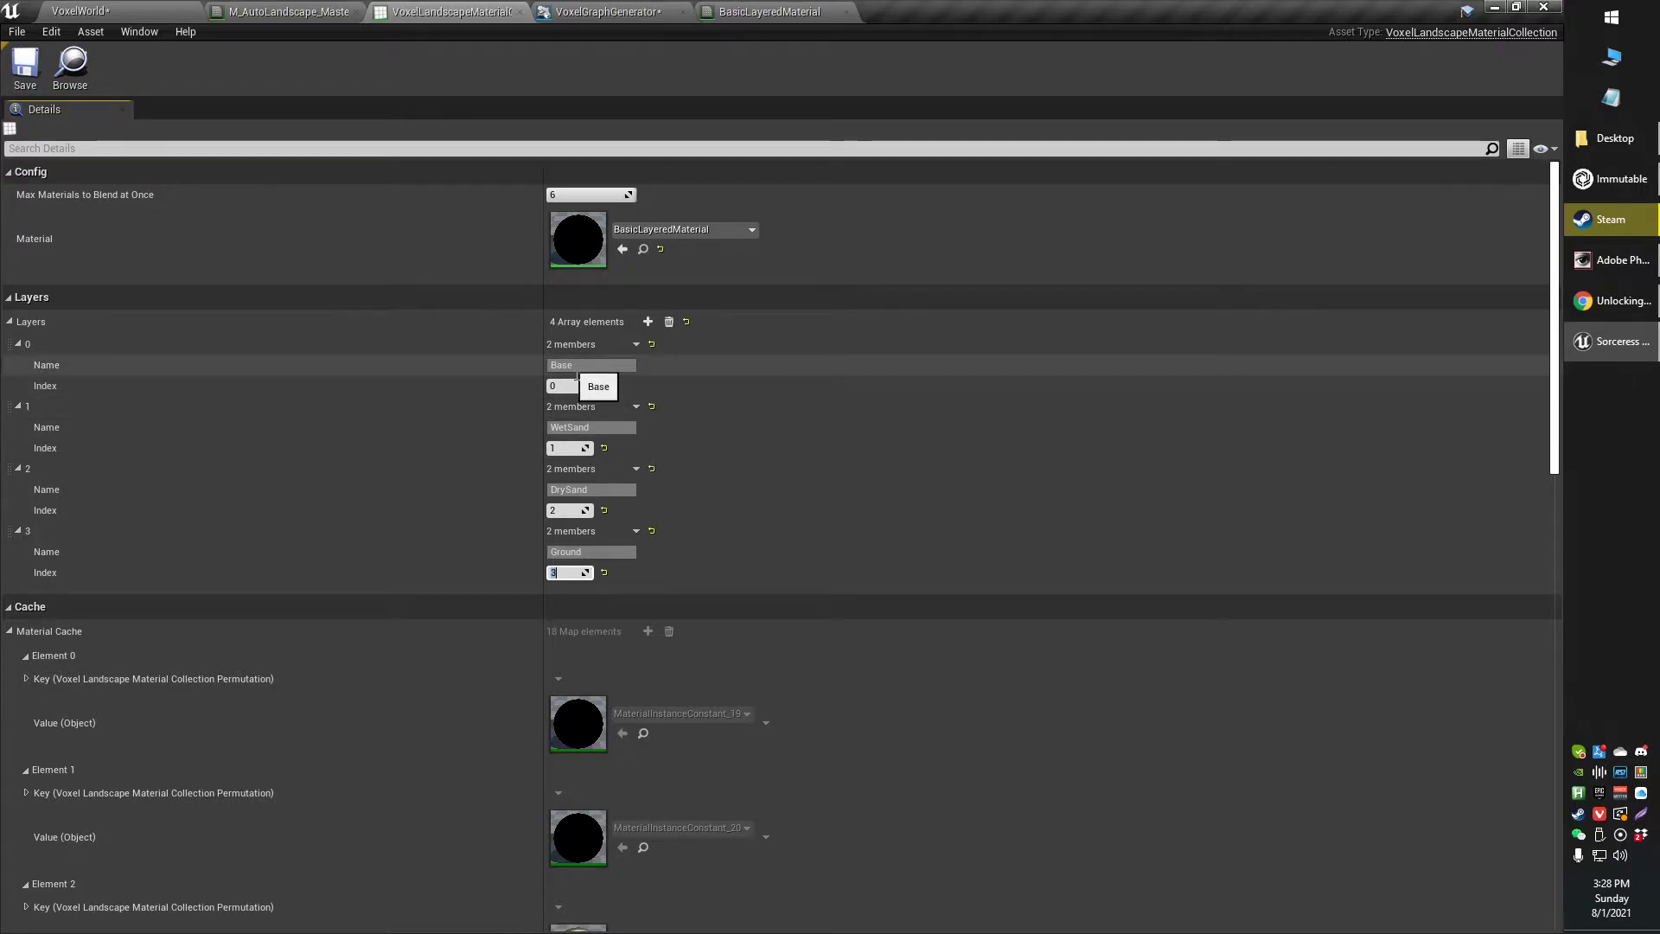
Step: Check the Add Multi Index nodes in VoxelGraphGenerator against the layer blend inputs in the BasicLayeredMaterial graph
left_click(644, 13)
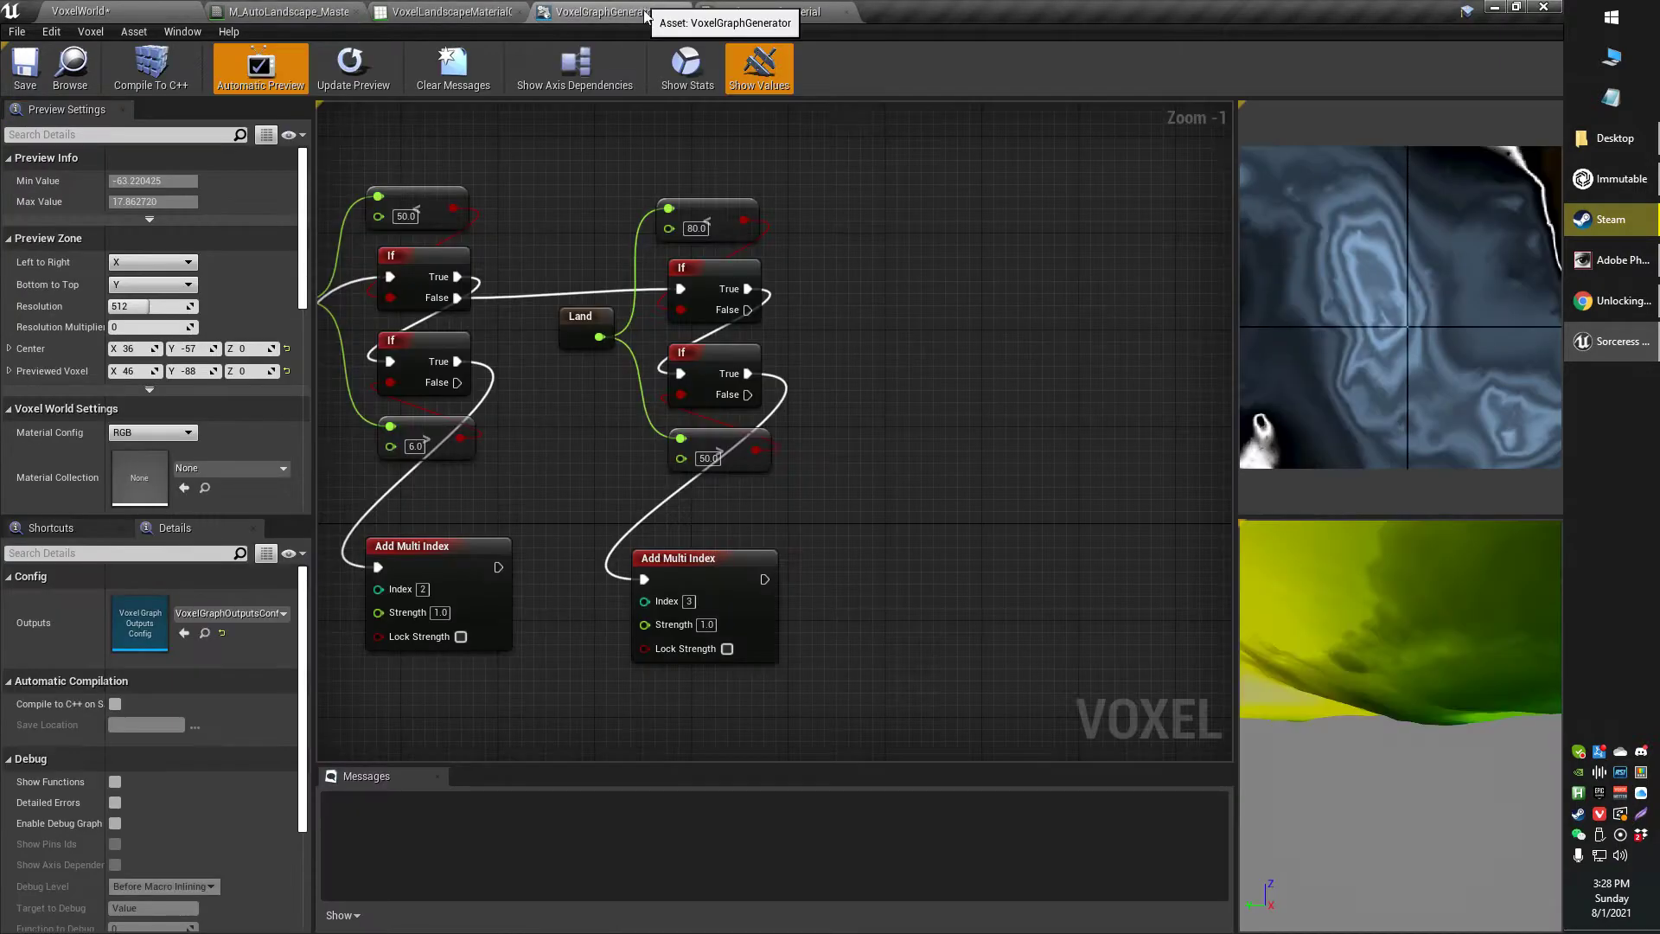
left_click(769, 12)
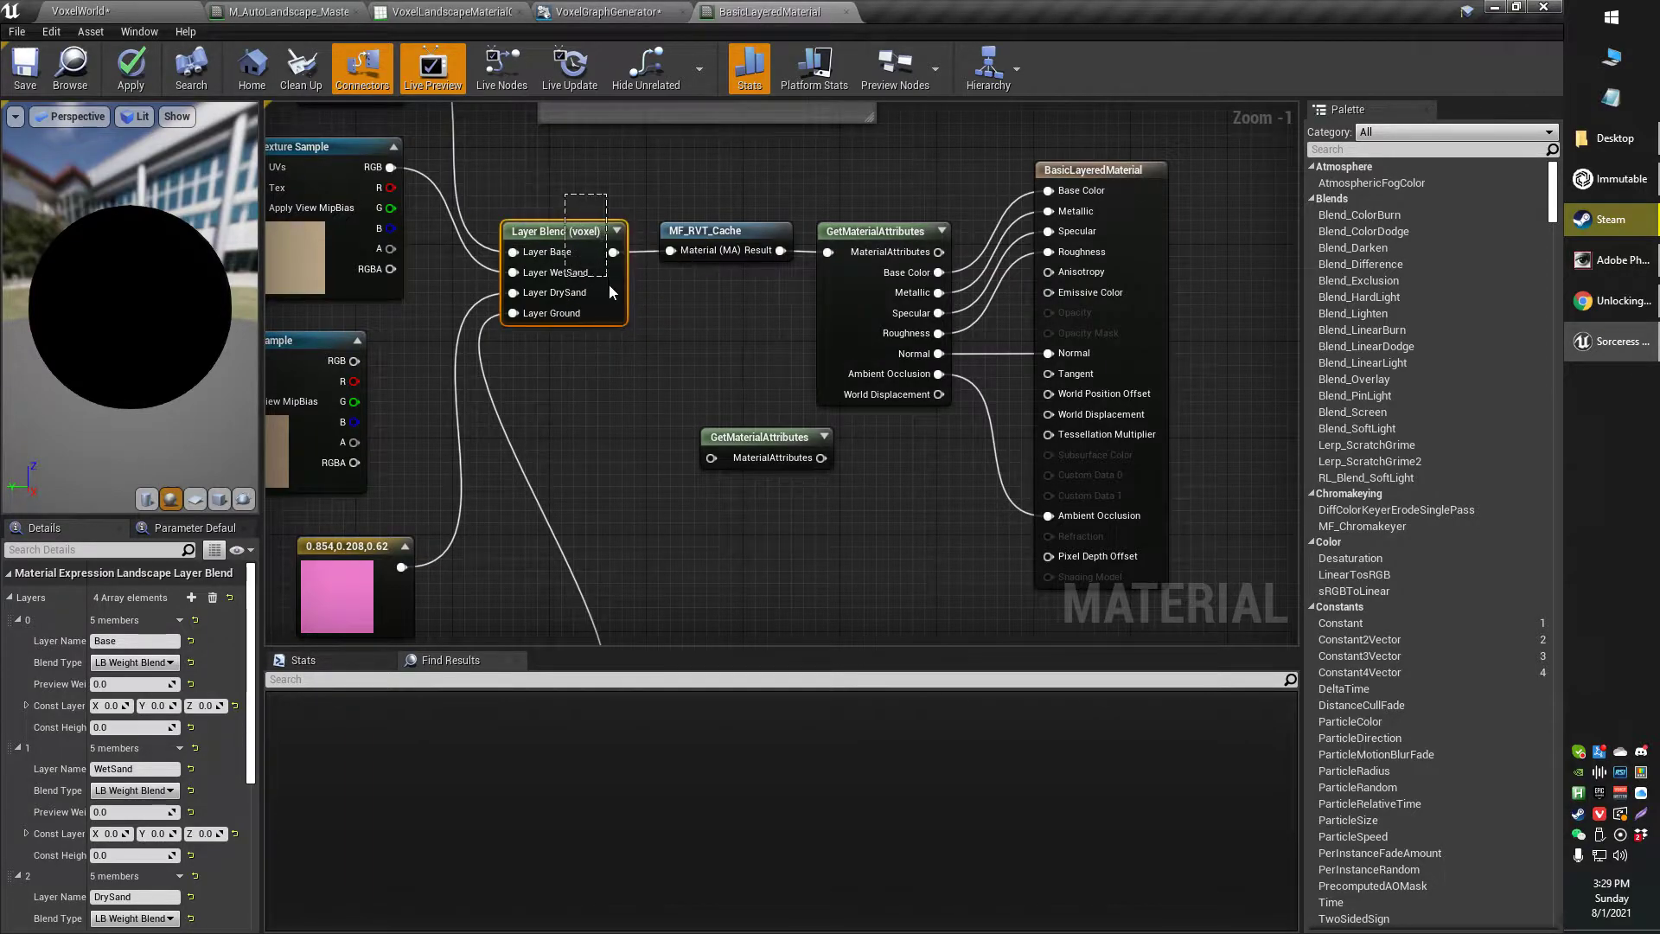
right_click_drag(608, 378, 647, 376)
scroll(588, 333, "up", 1)
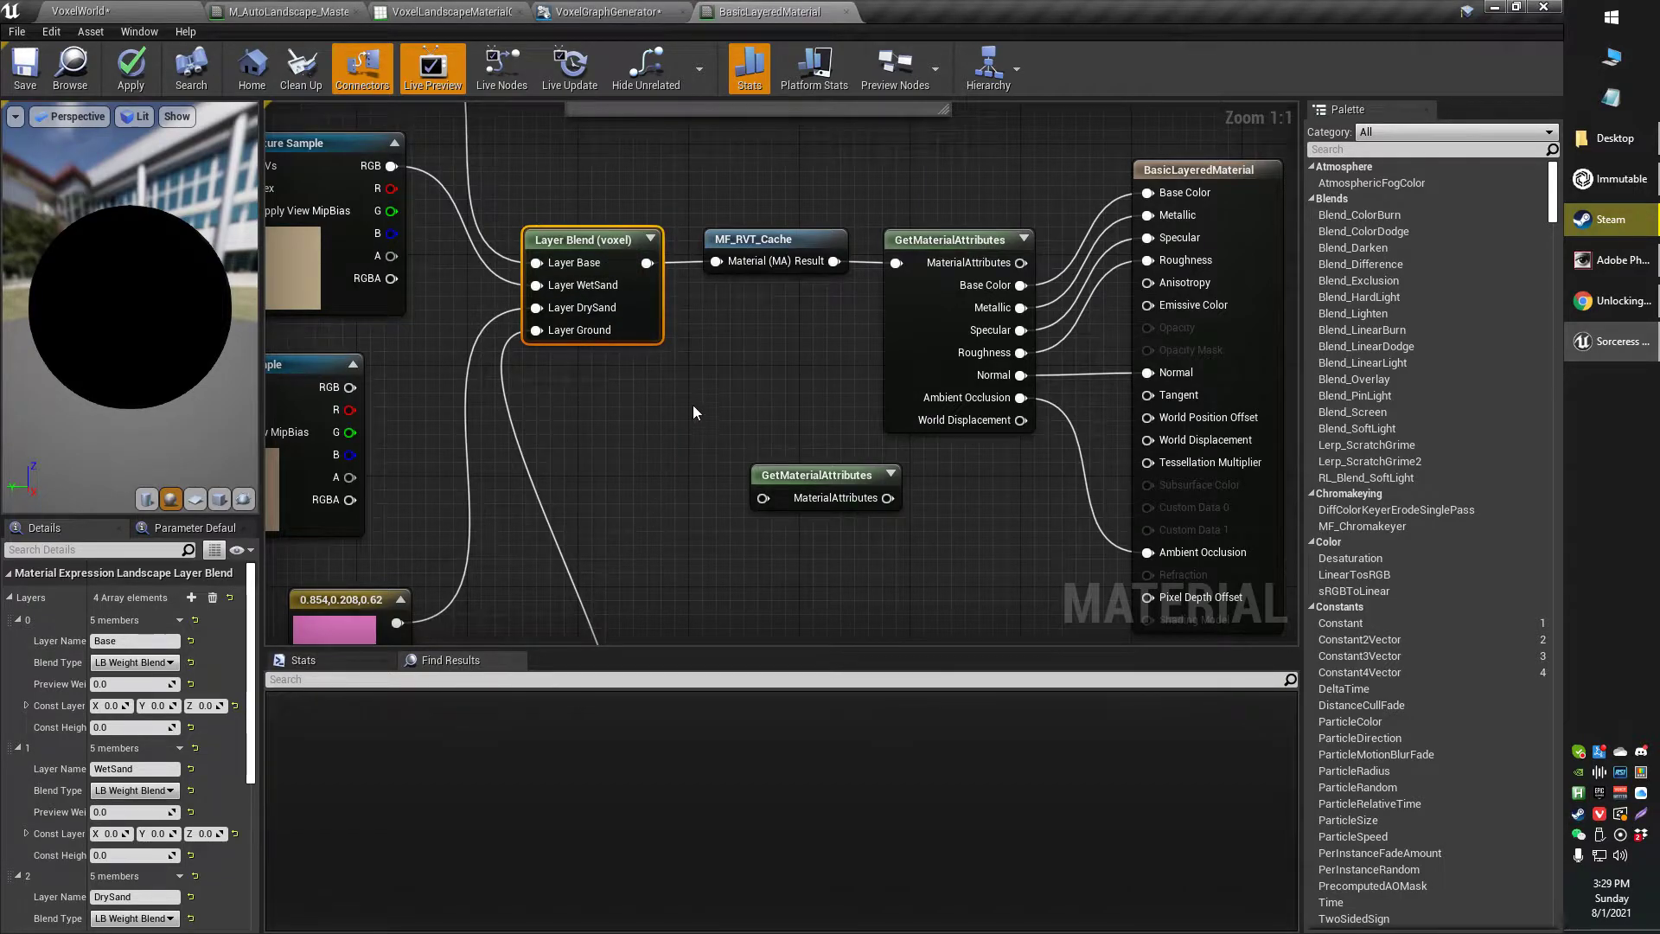
right_click_drag(692, 411, 682, 410)
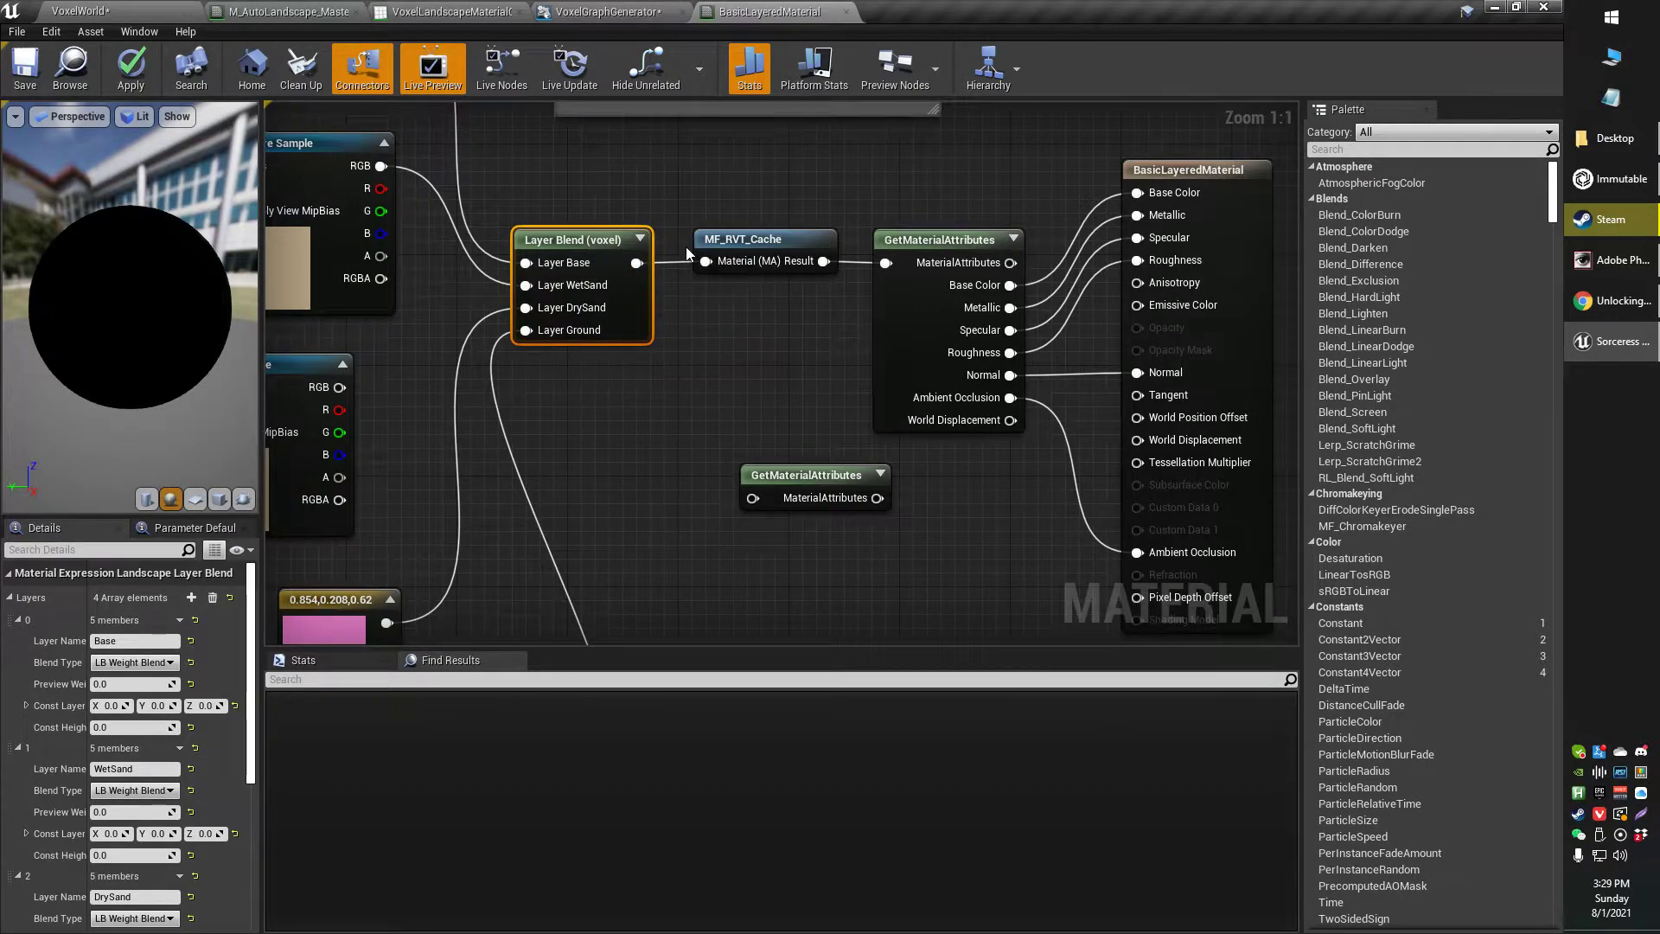
Step: Compare the layer names in the material collection with the Layer Blend (voxel) inputs in BasicLayeredMaterial
left_click(587, 10)
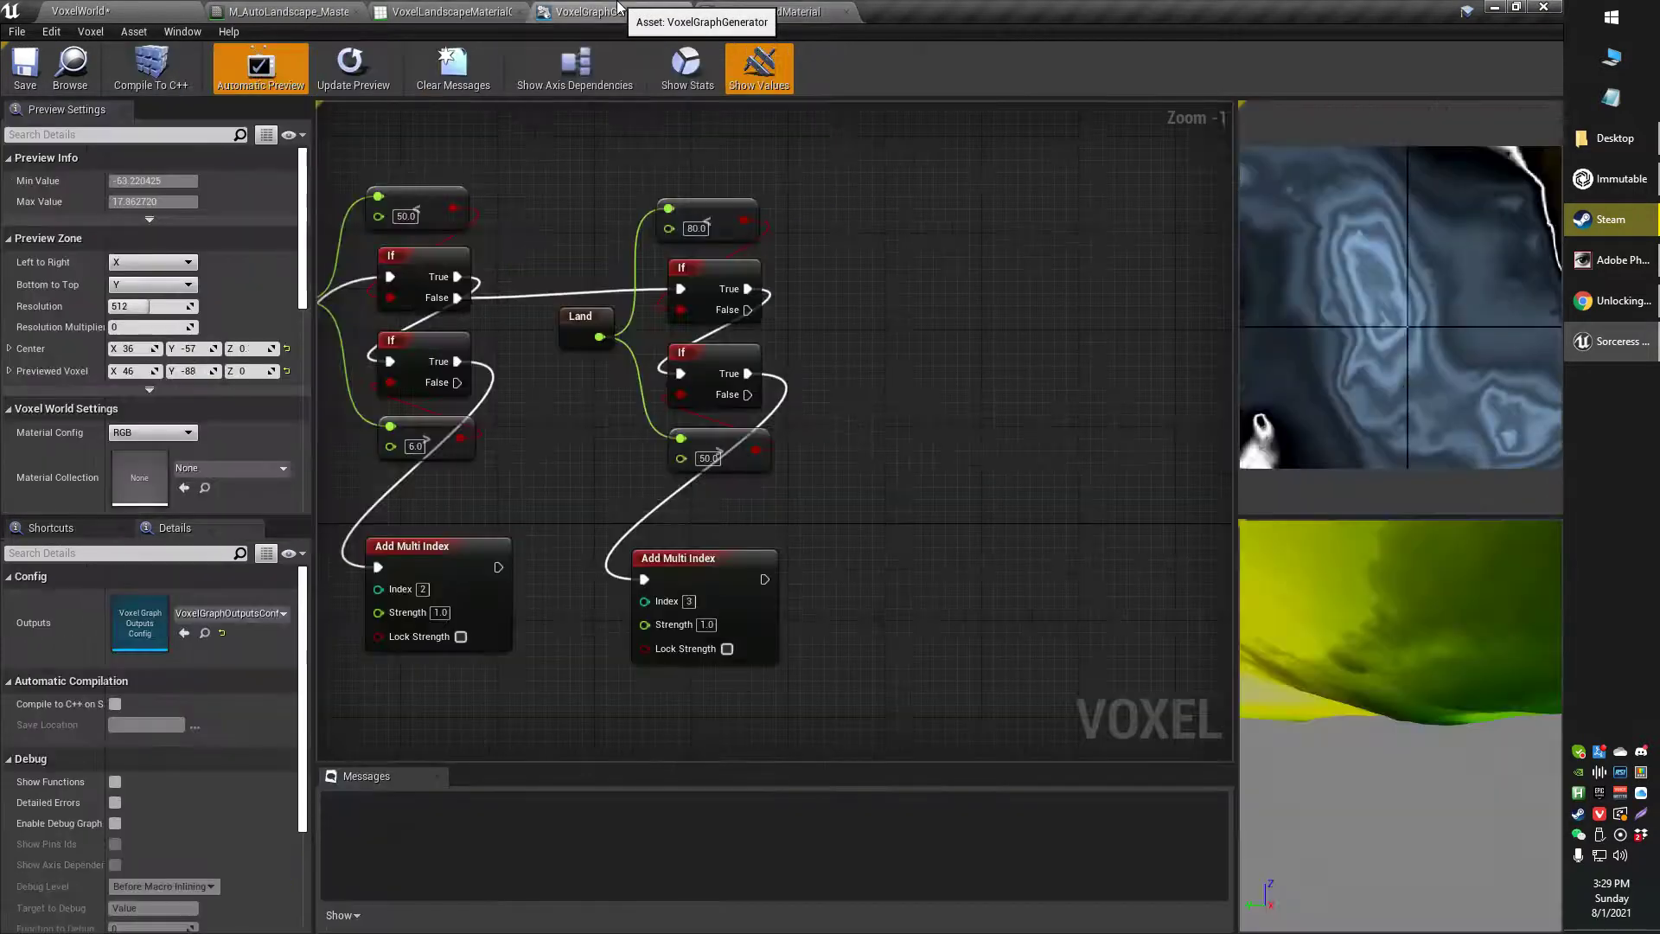
left_click(488, 11)
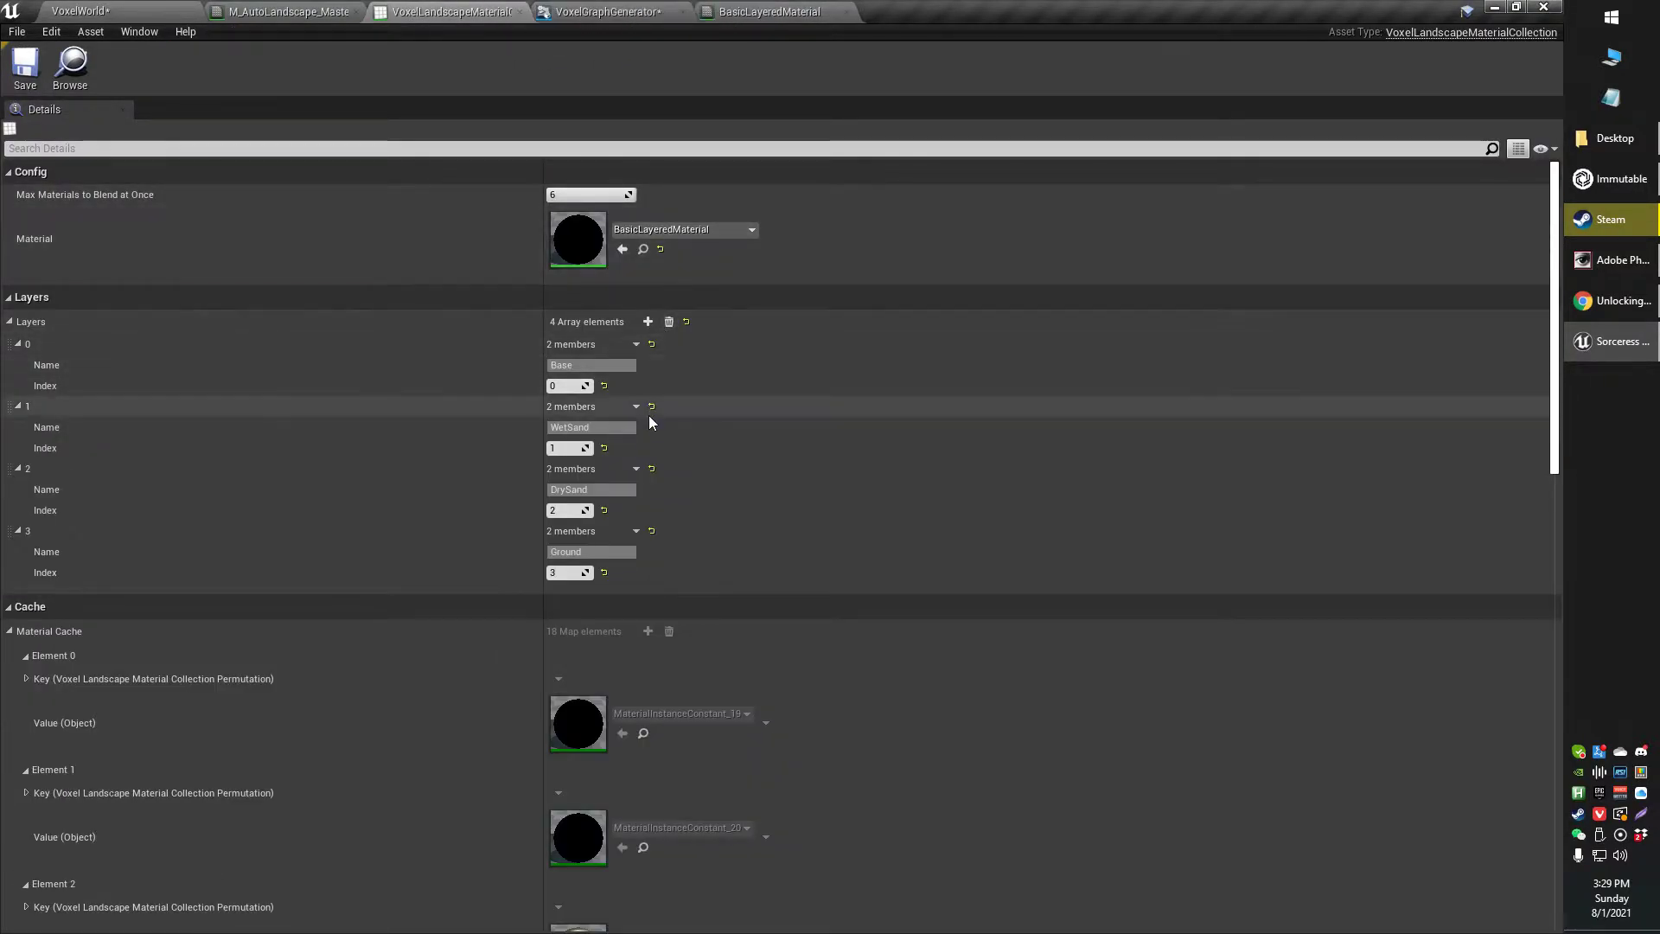
left_click(577, 370)
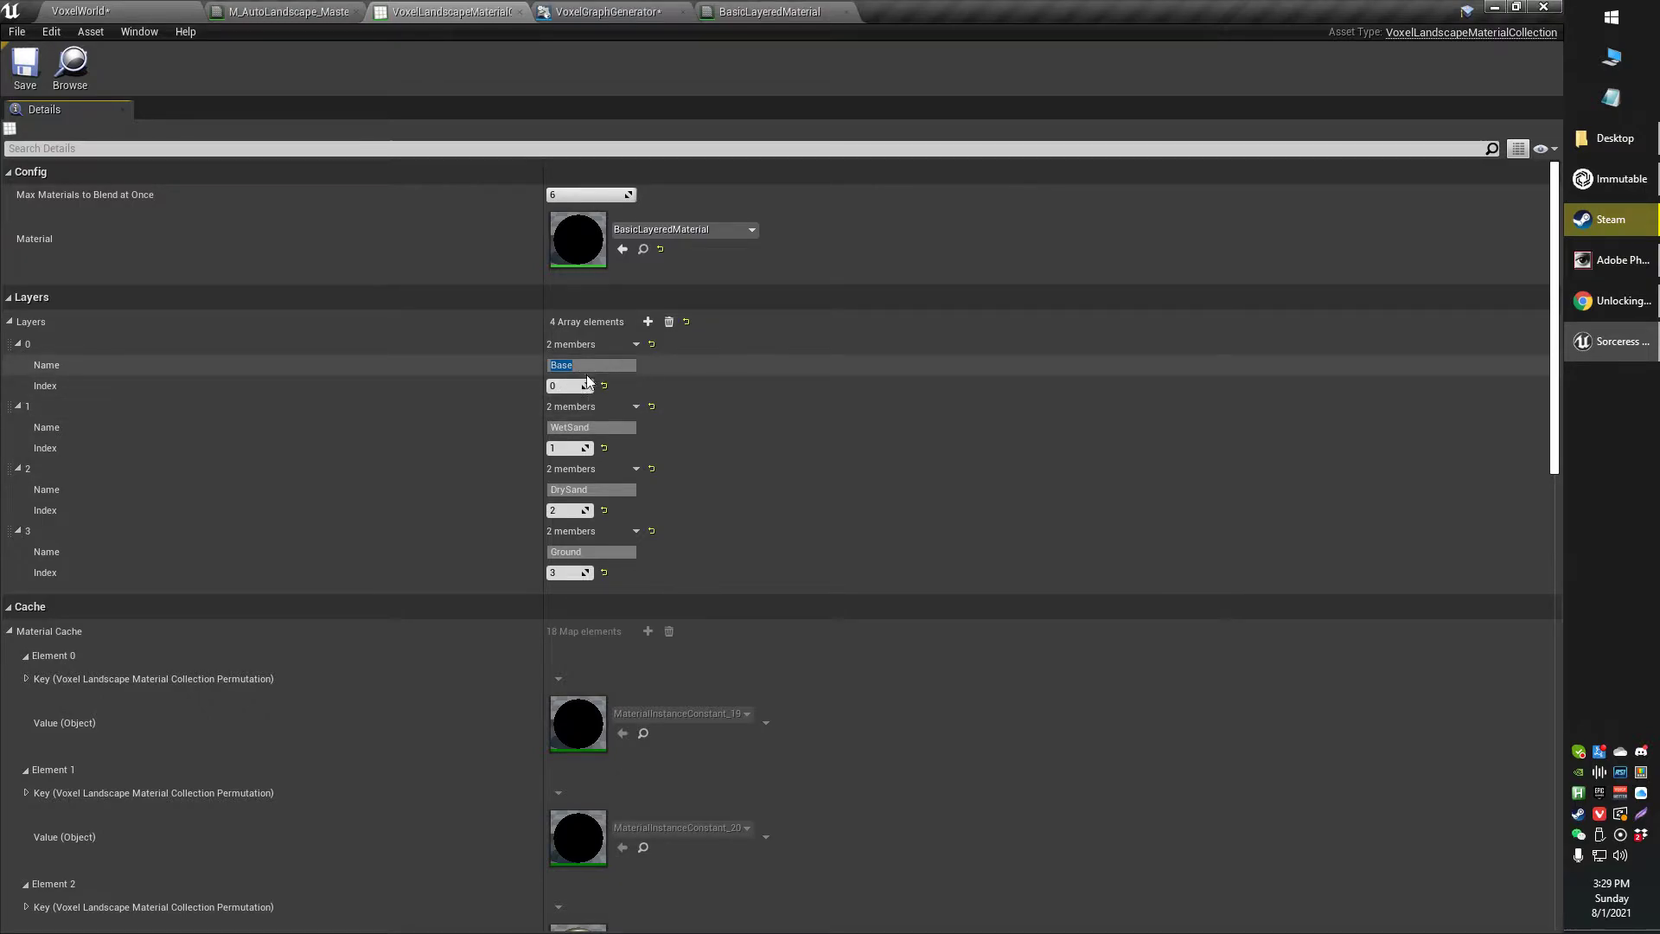
left_click(581, 10)
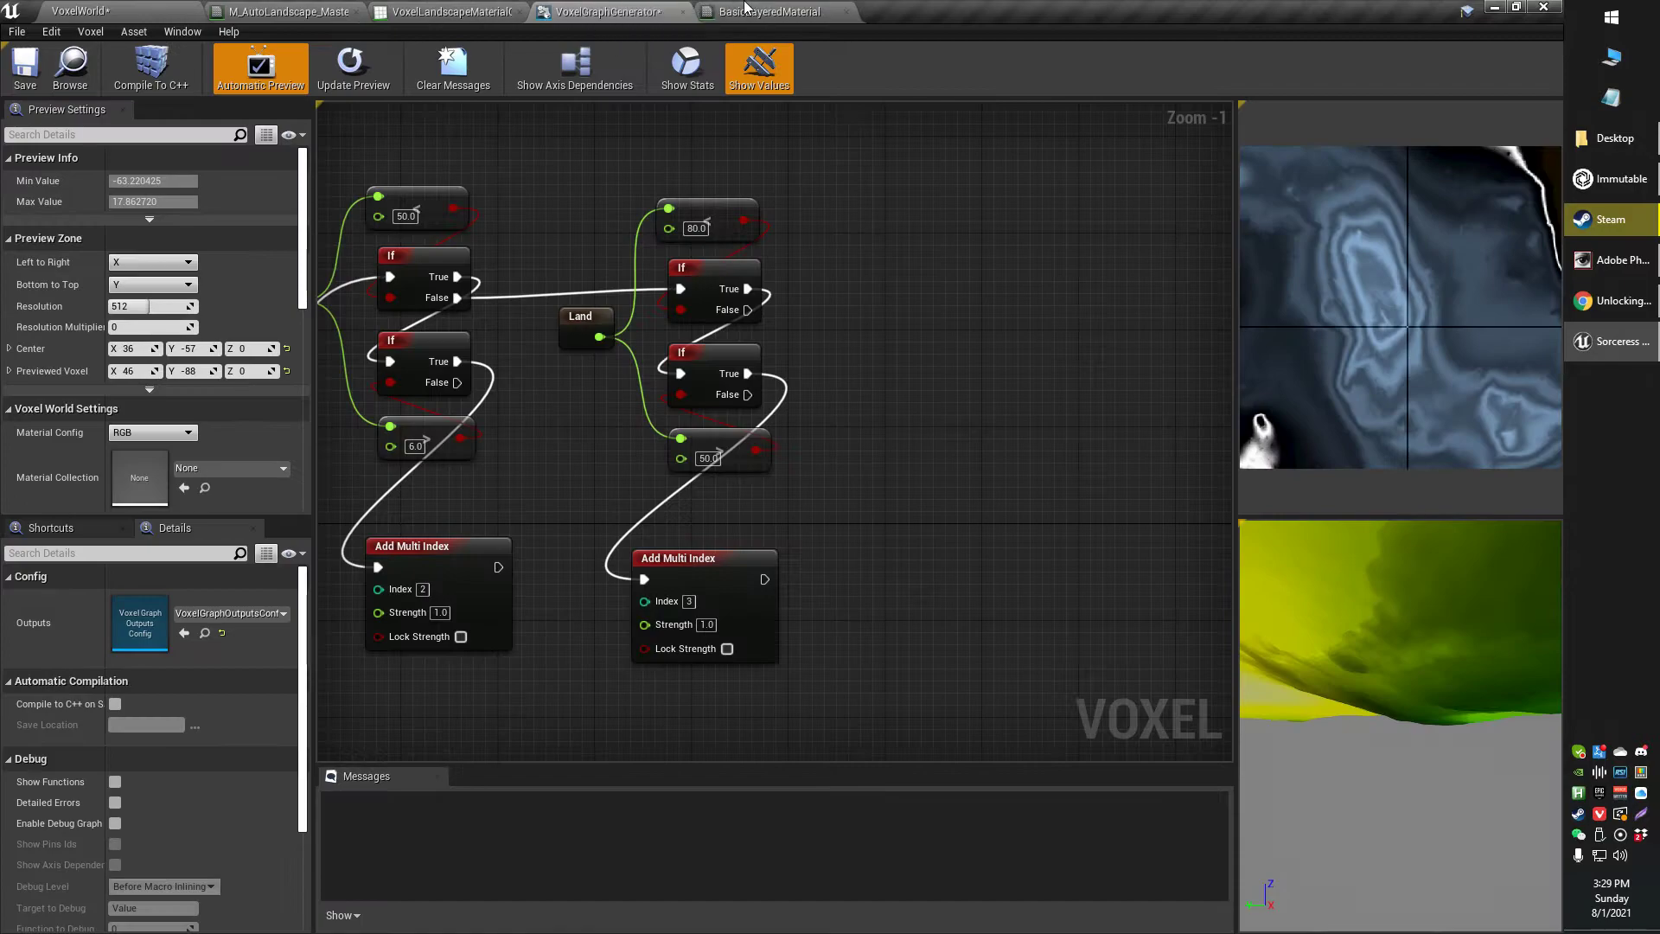
left_click(769, 11)
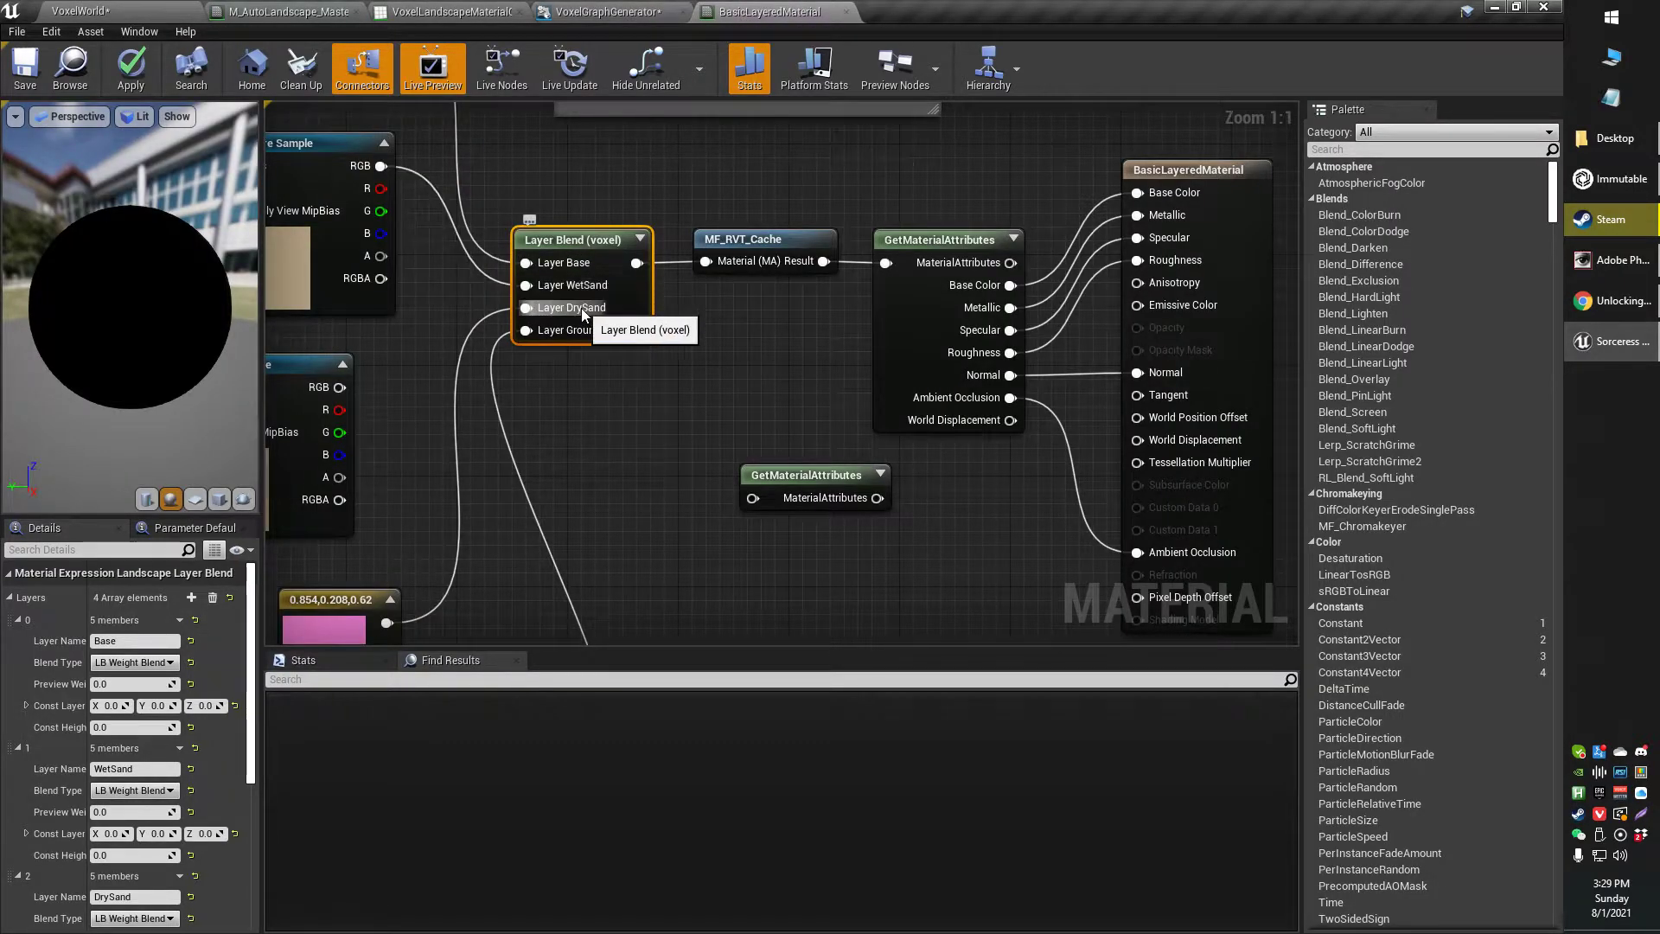
left_click(467, 11)
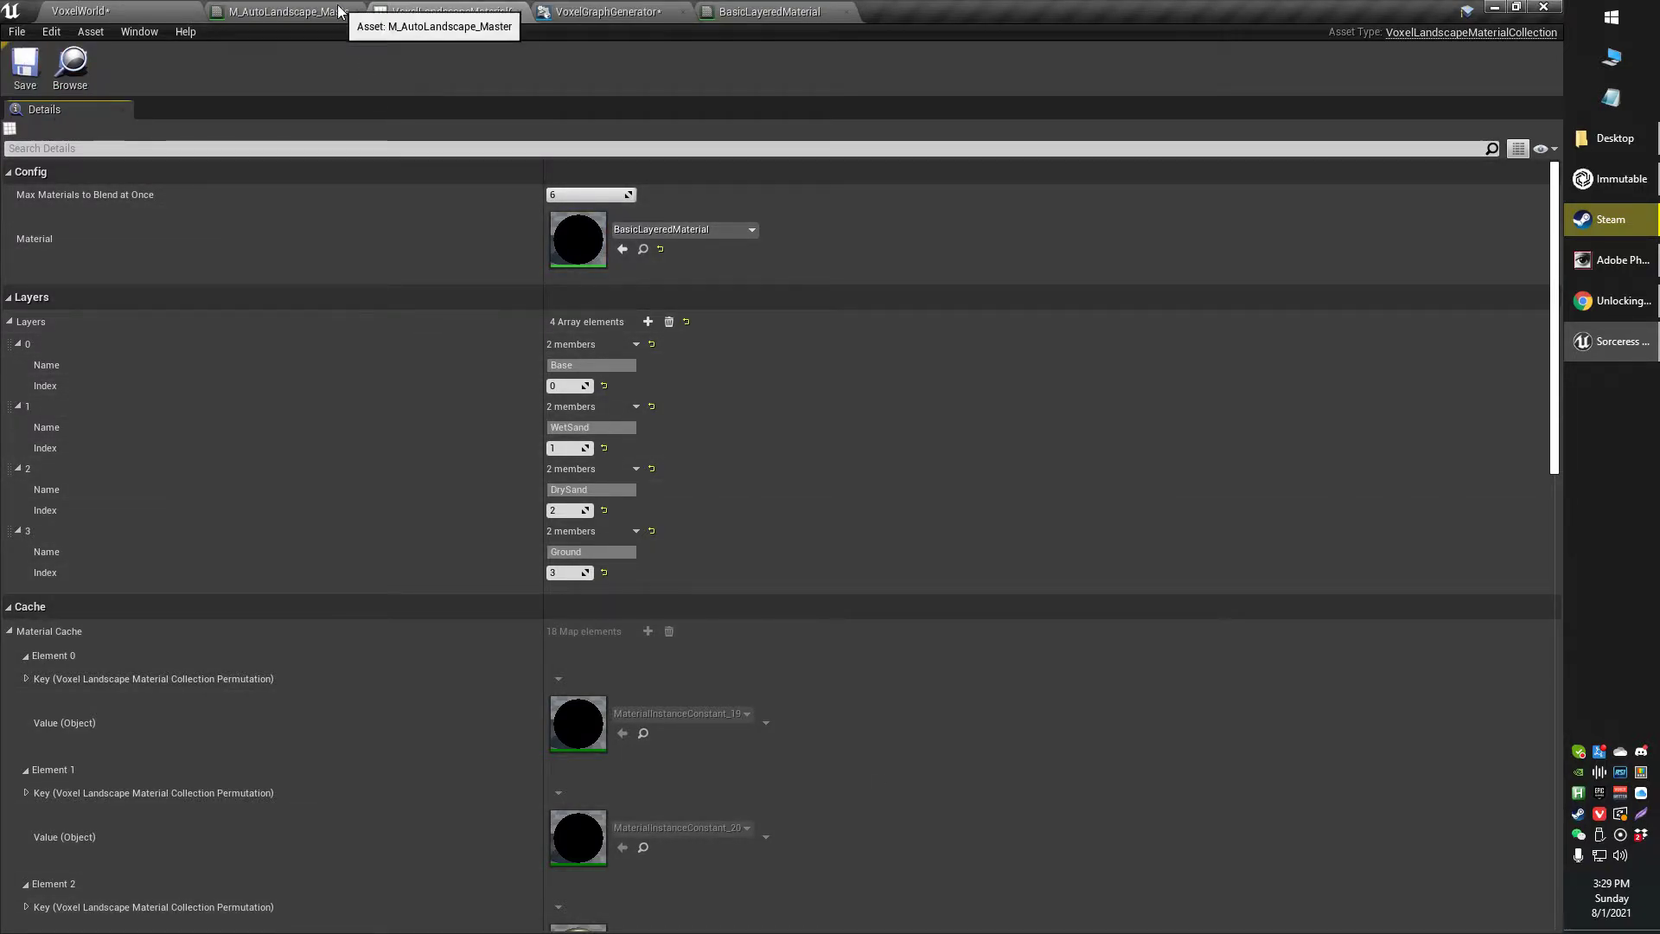
Step: Look over the VoxelGraphGenerator graph back to its heightmap section, and return to the VoxelWorld level to view the terrain
left_click(617, 8)
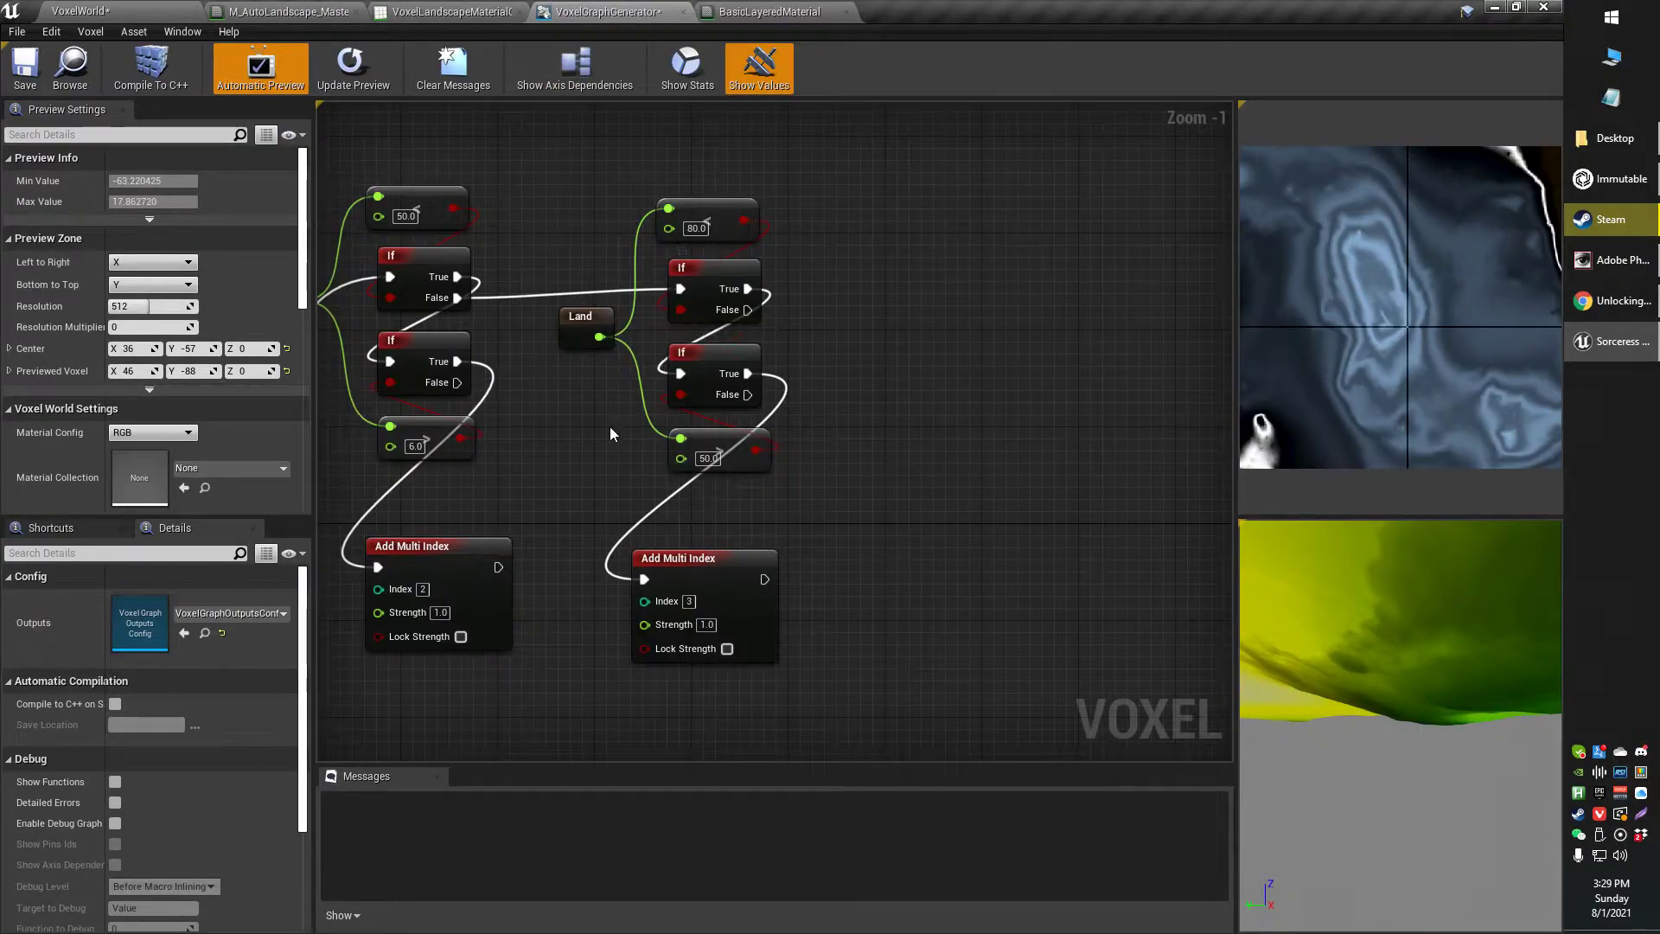
right_click_drag(607, 427, 1122, 427)
scroll(796, 408, "down", 4)
scroll(1072, 439, "up", 1)
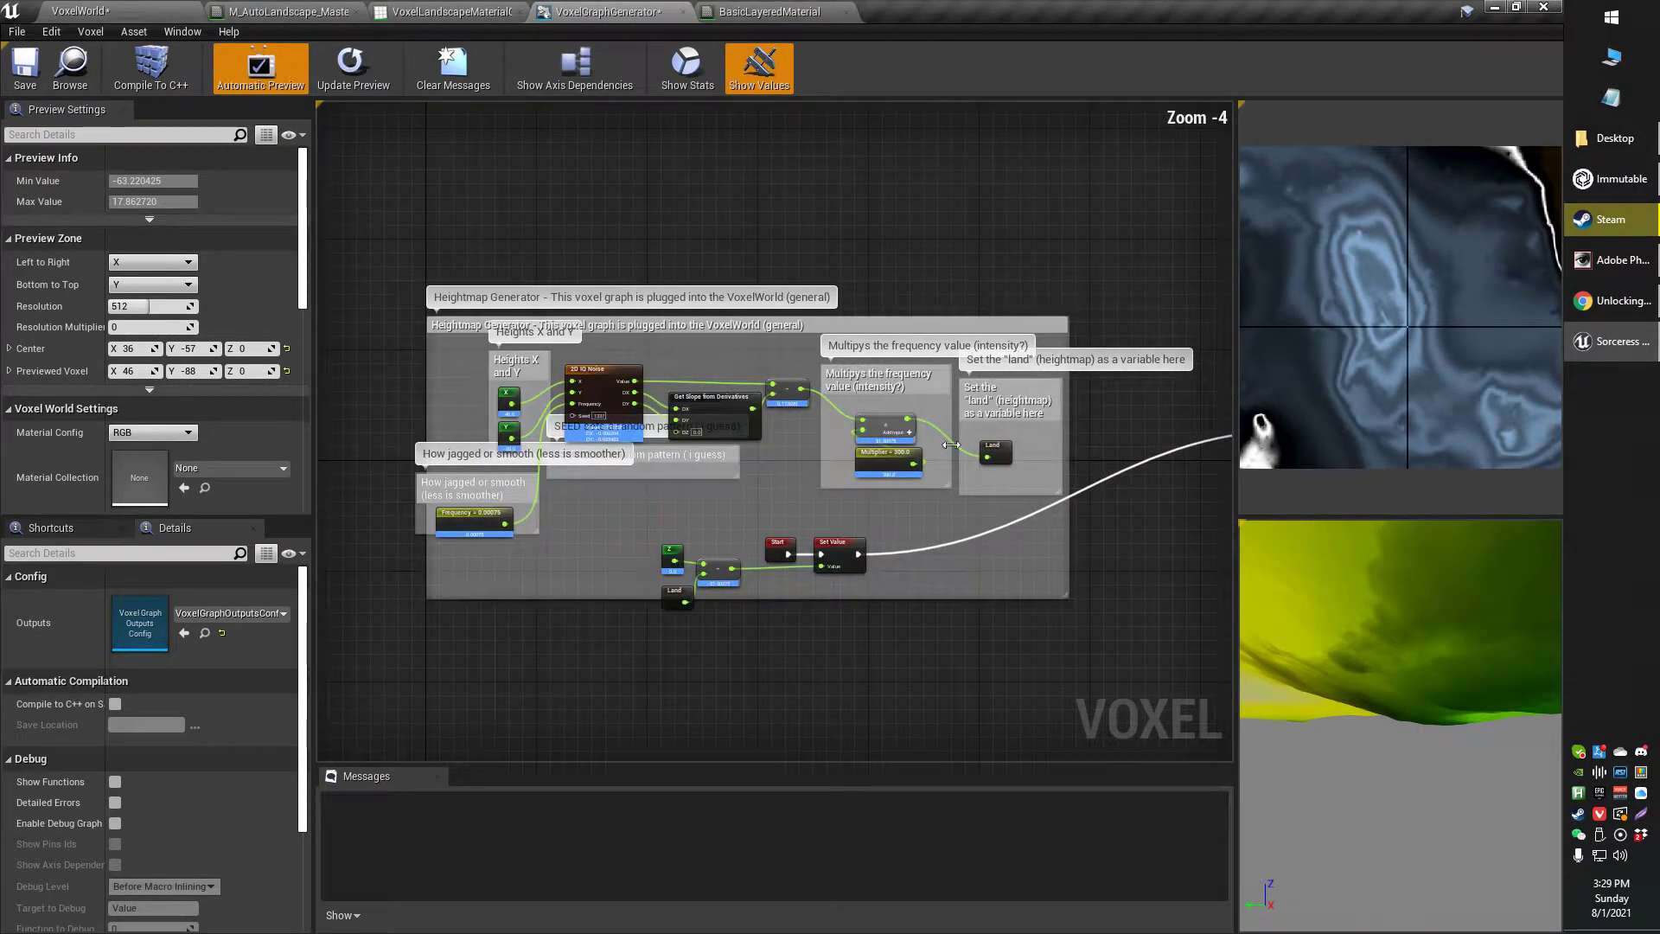
left_click(145, 8)
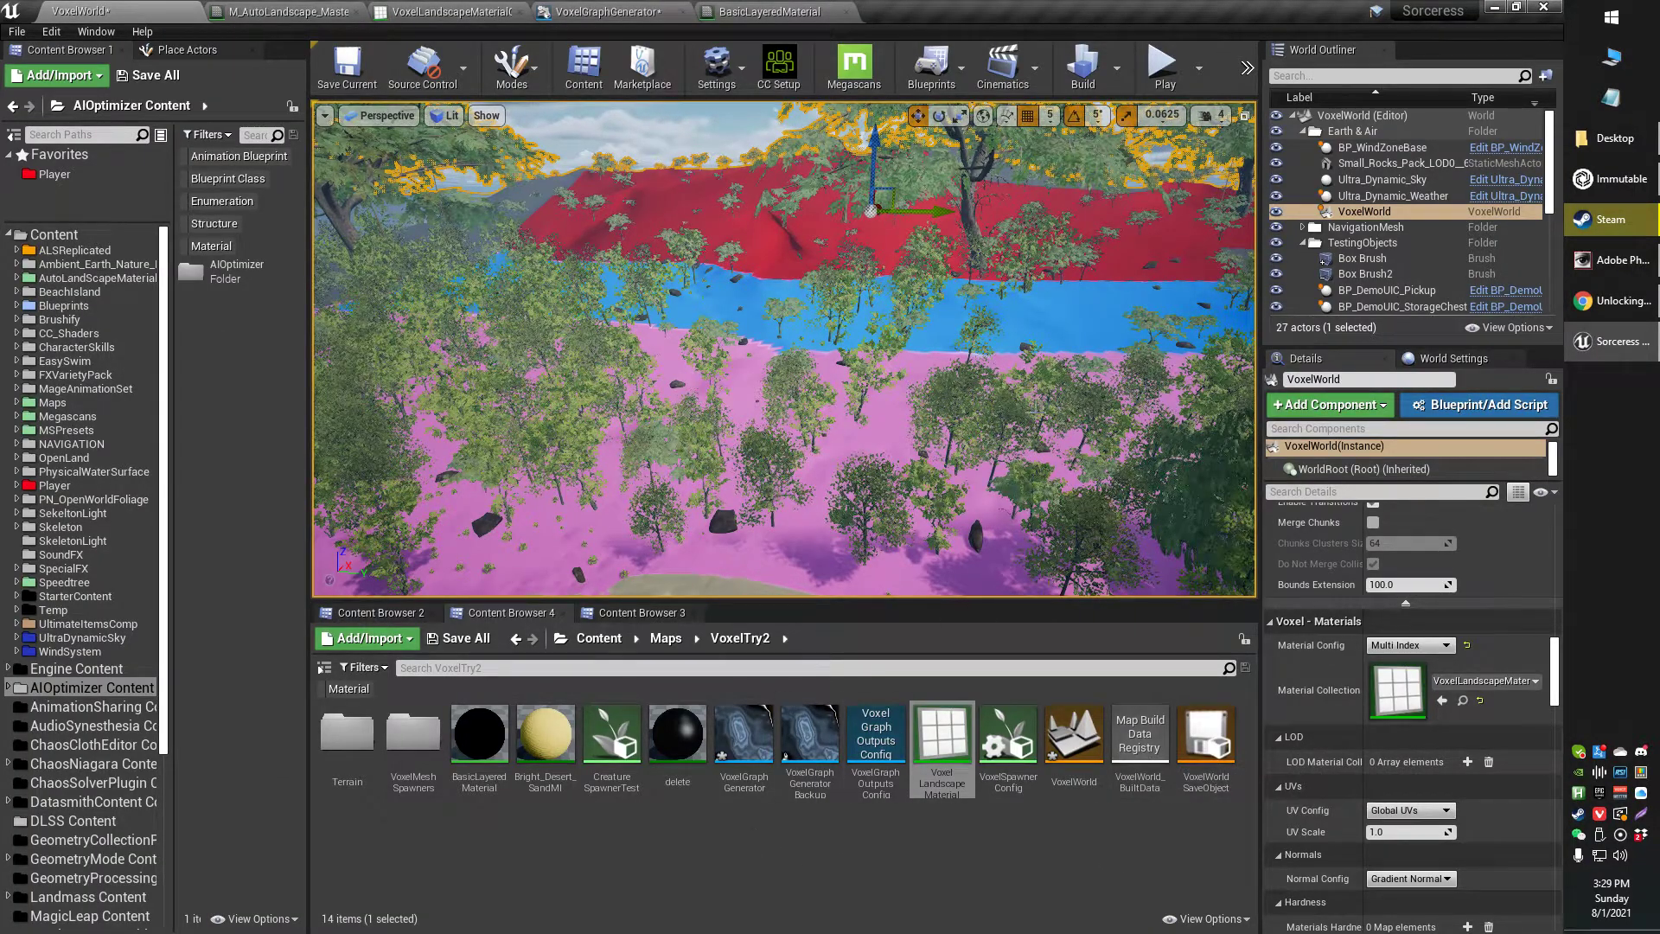
right_click_drag(1006, 394, 881, 379)
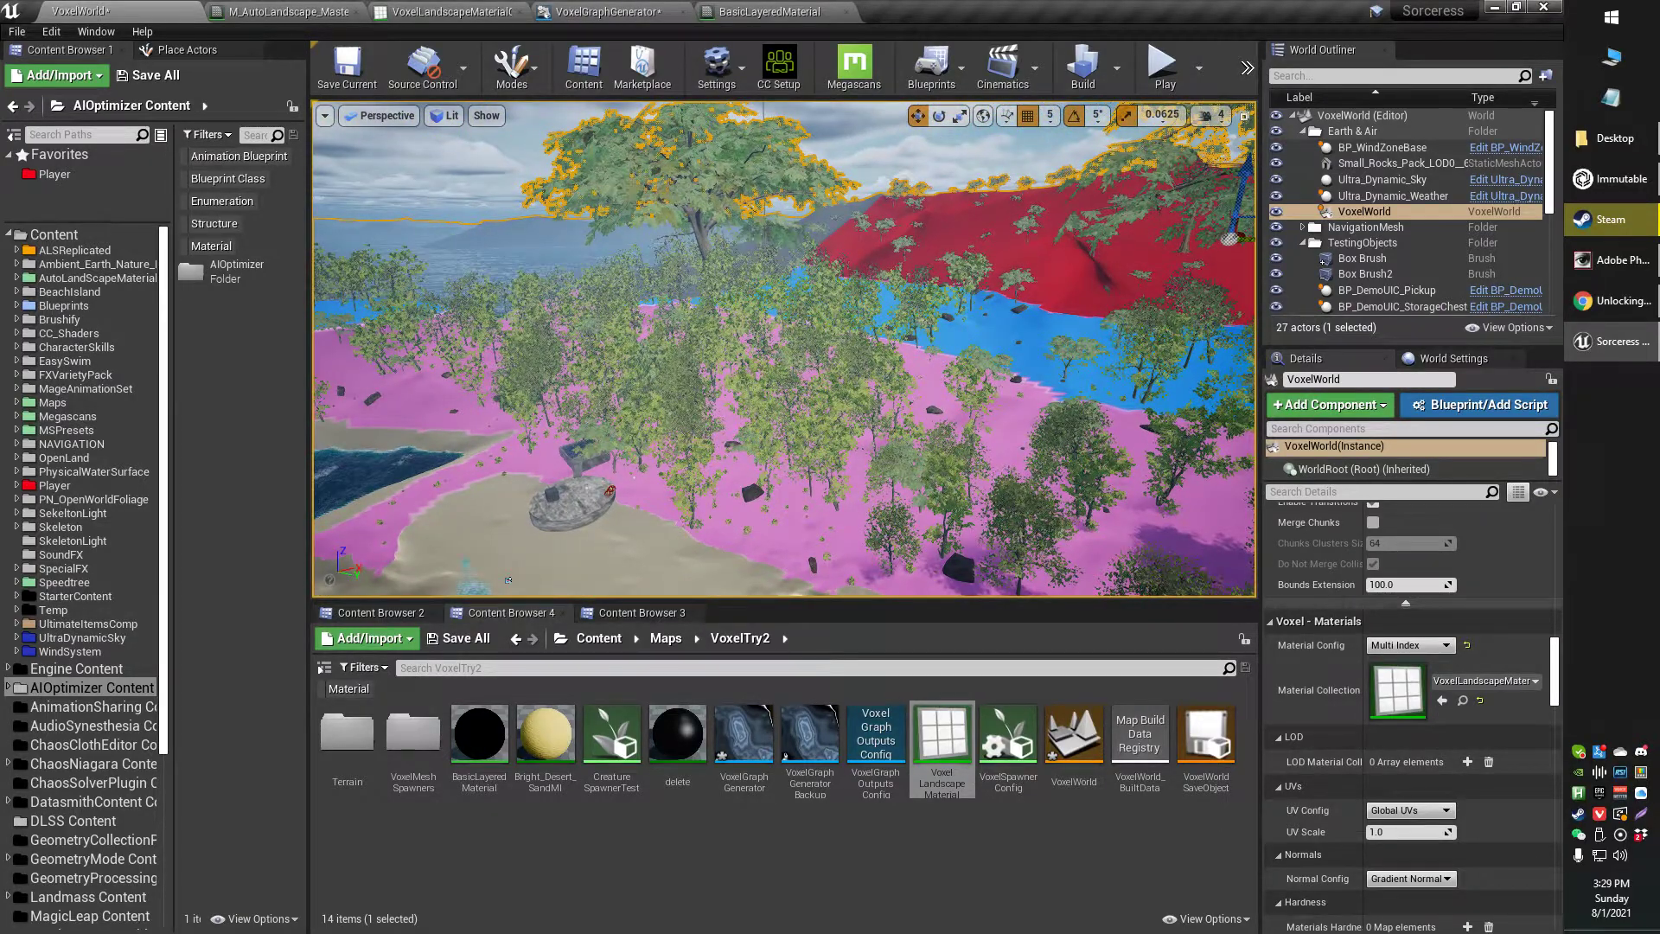
Step: Browse the Voxel asset types available in the VoxelTry2 folder, and locate the VoxelGraphGenerator asset and VoxelWorld's Generator setting
right_click(682, 862)
mouse_move(724, 828)
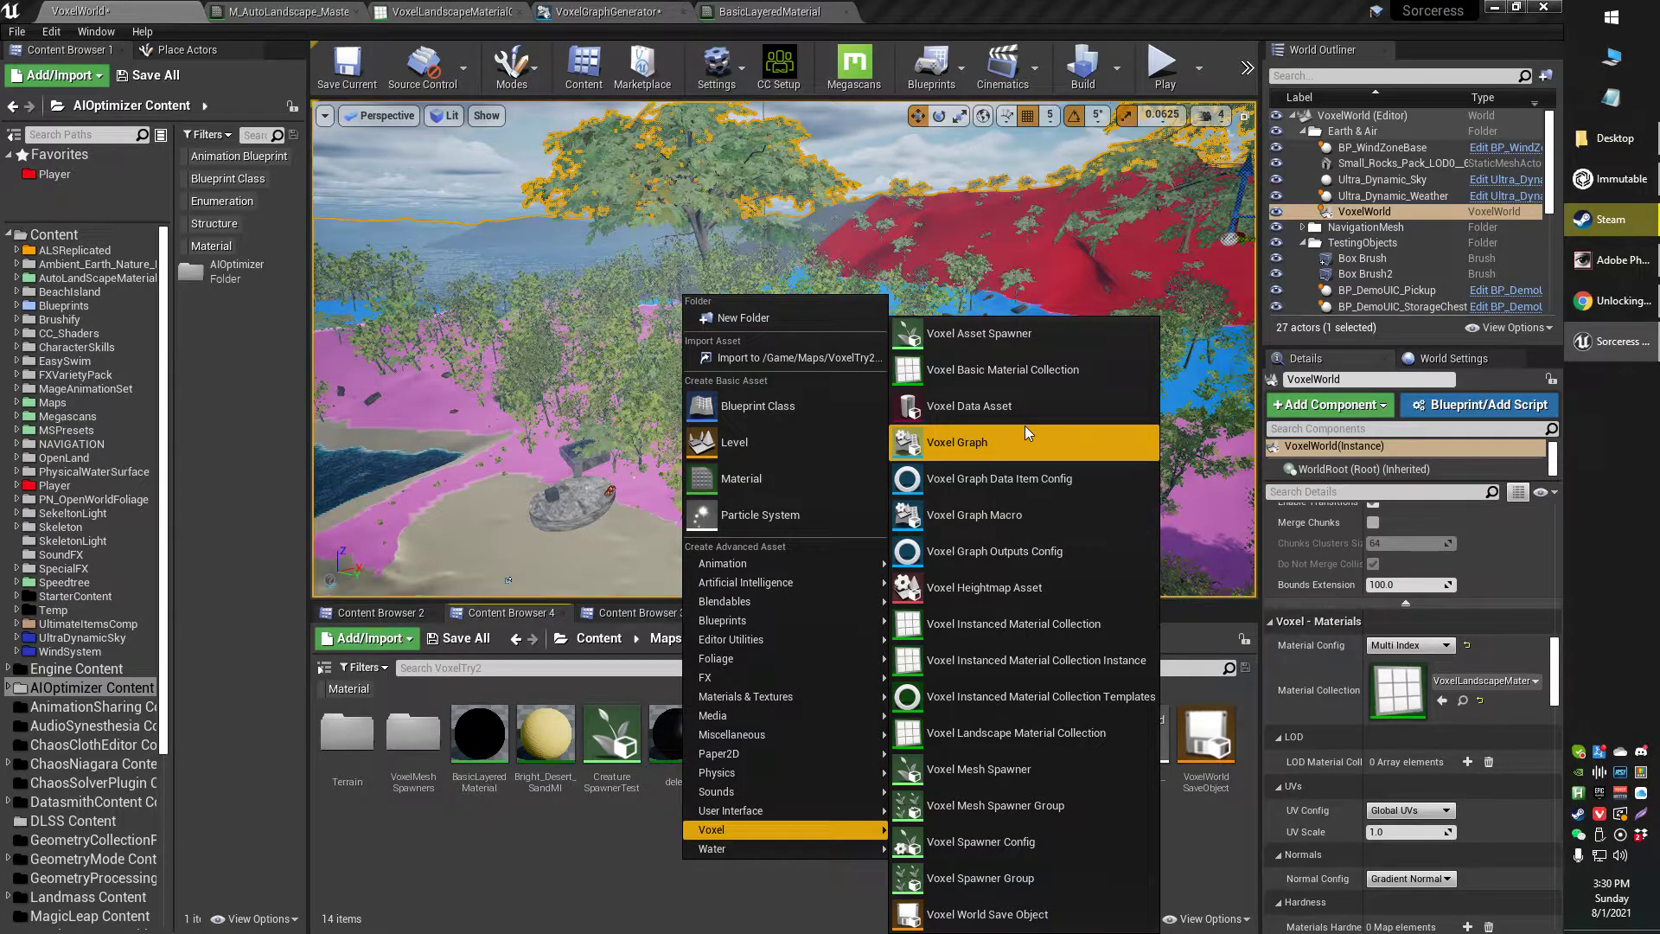
left_click(631, 863)
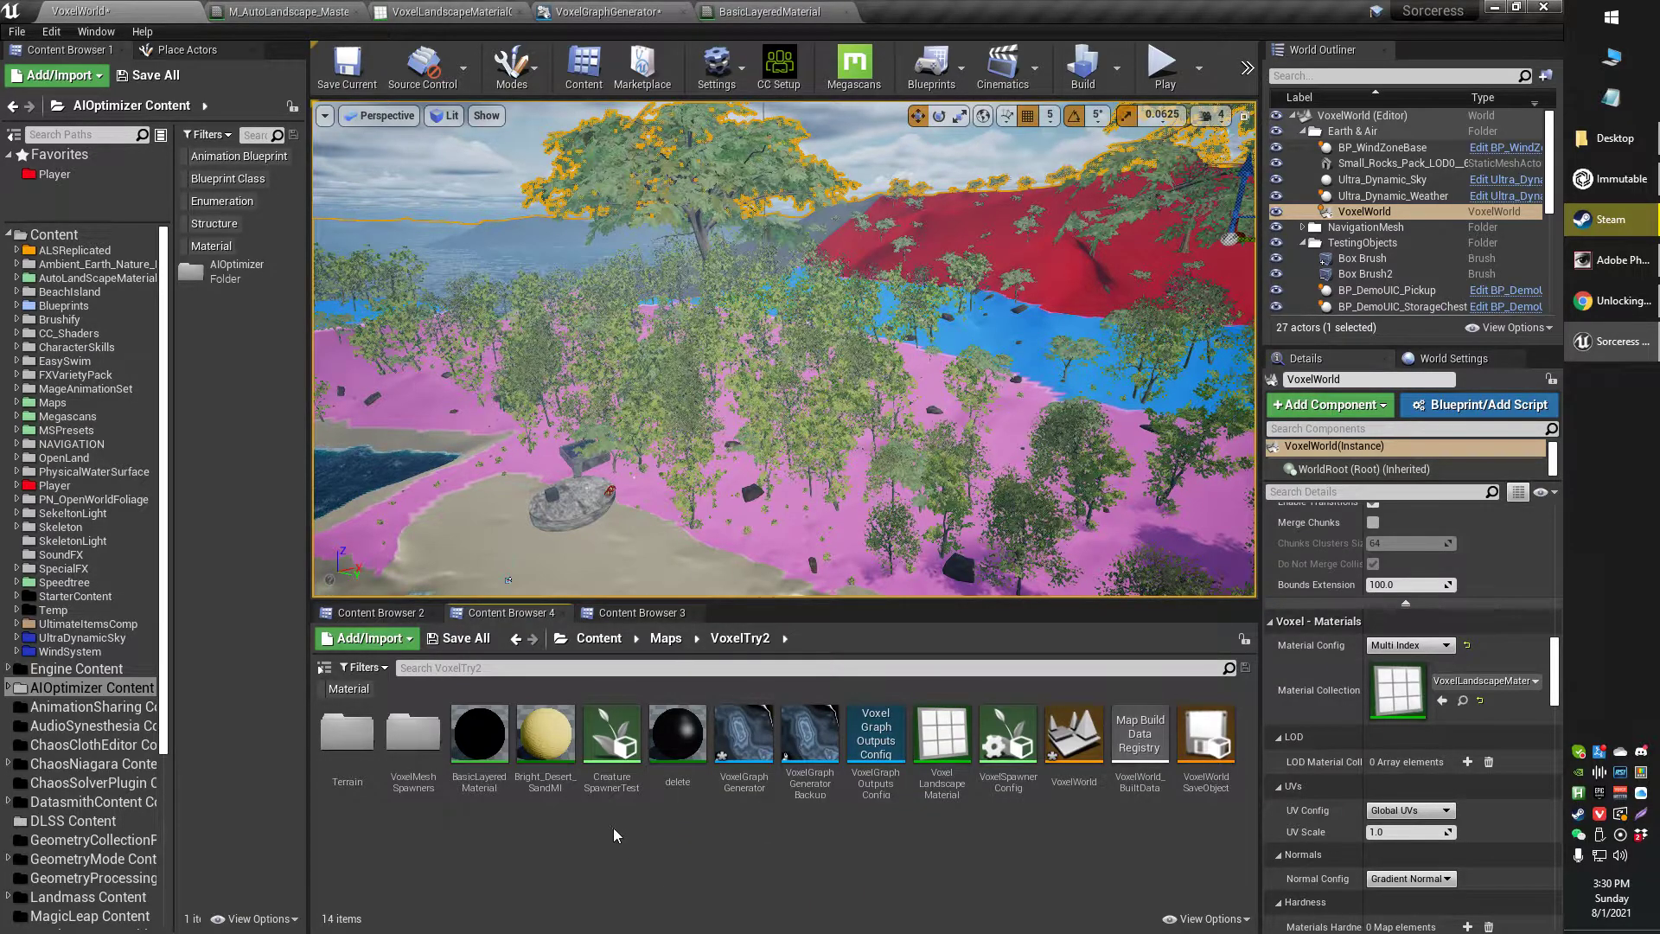
left_click(749, 752)
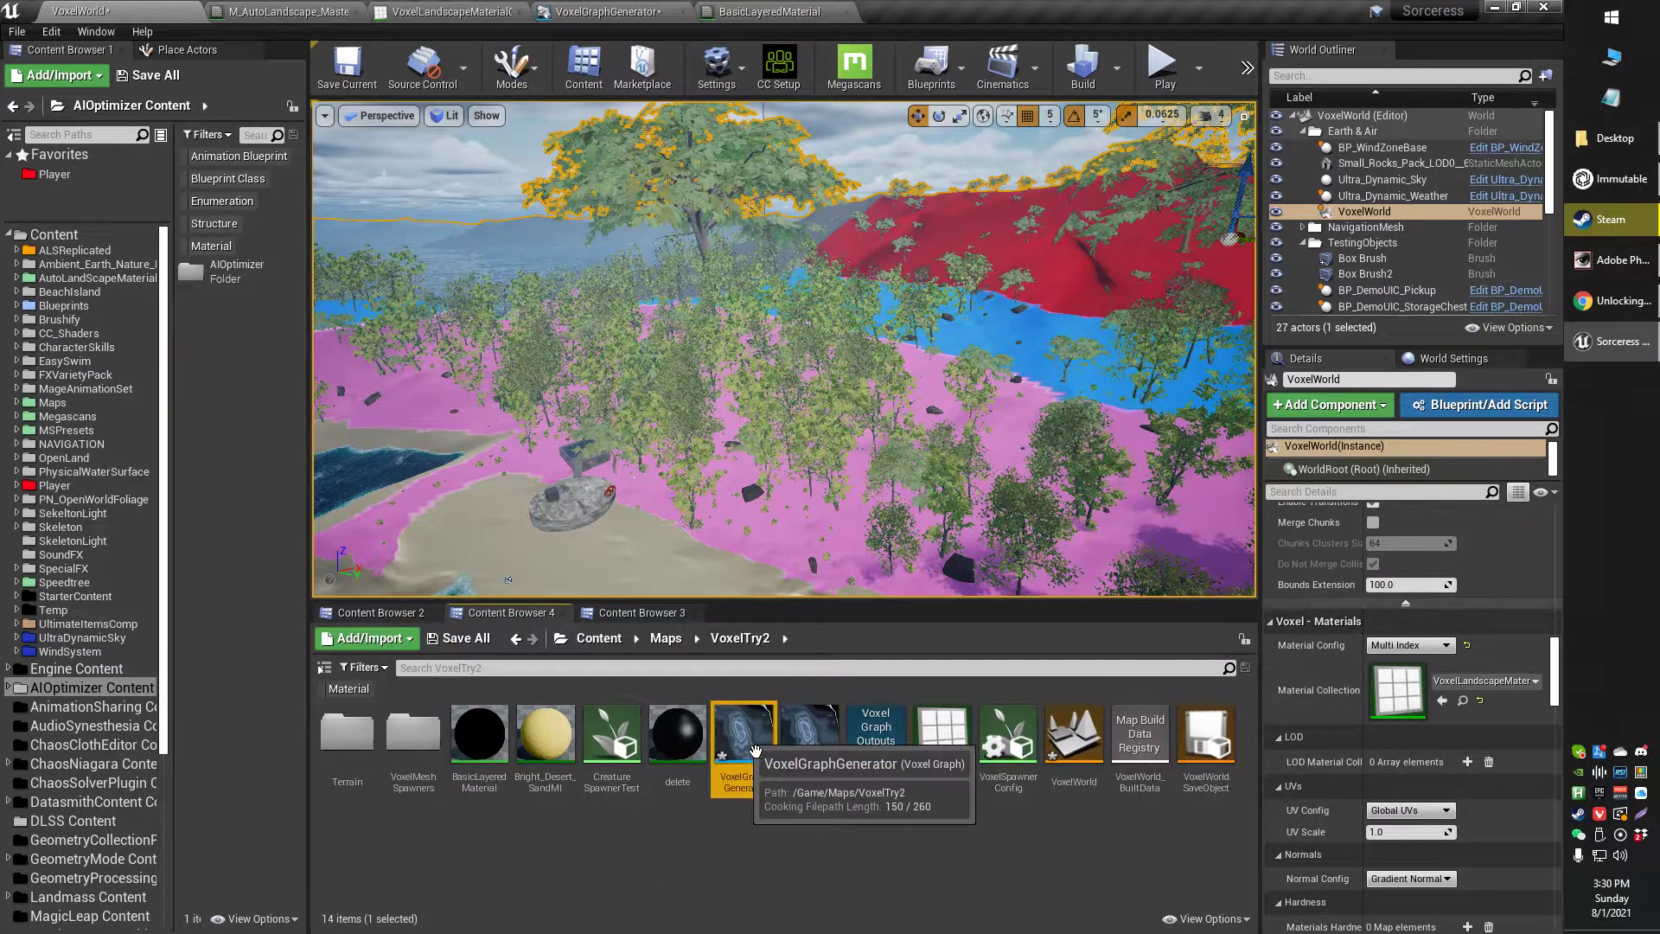
scroll(1435, 745, "up", 10)
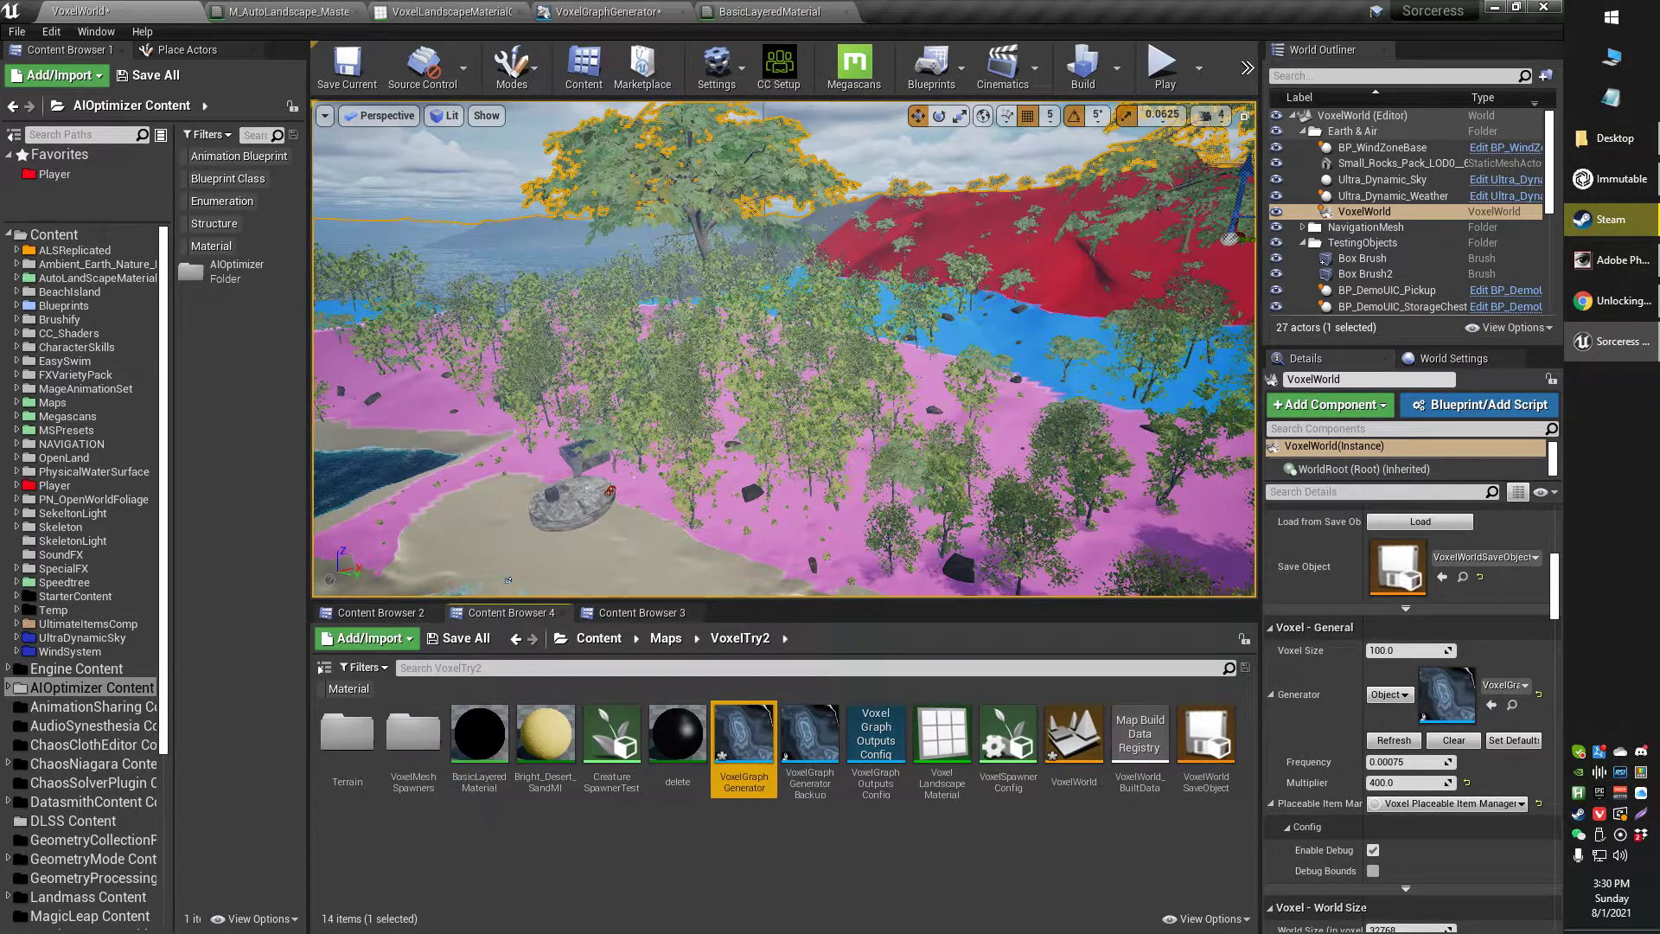
Step: Examine the Heightmap Generator section of VoxelGraphGenerator and inspect the properties of its Frequency parameter node
left_click(608, 11)
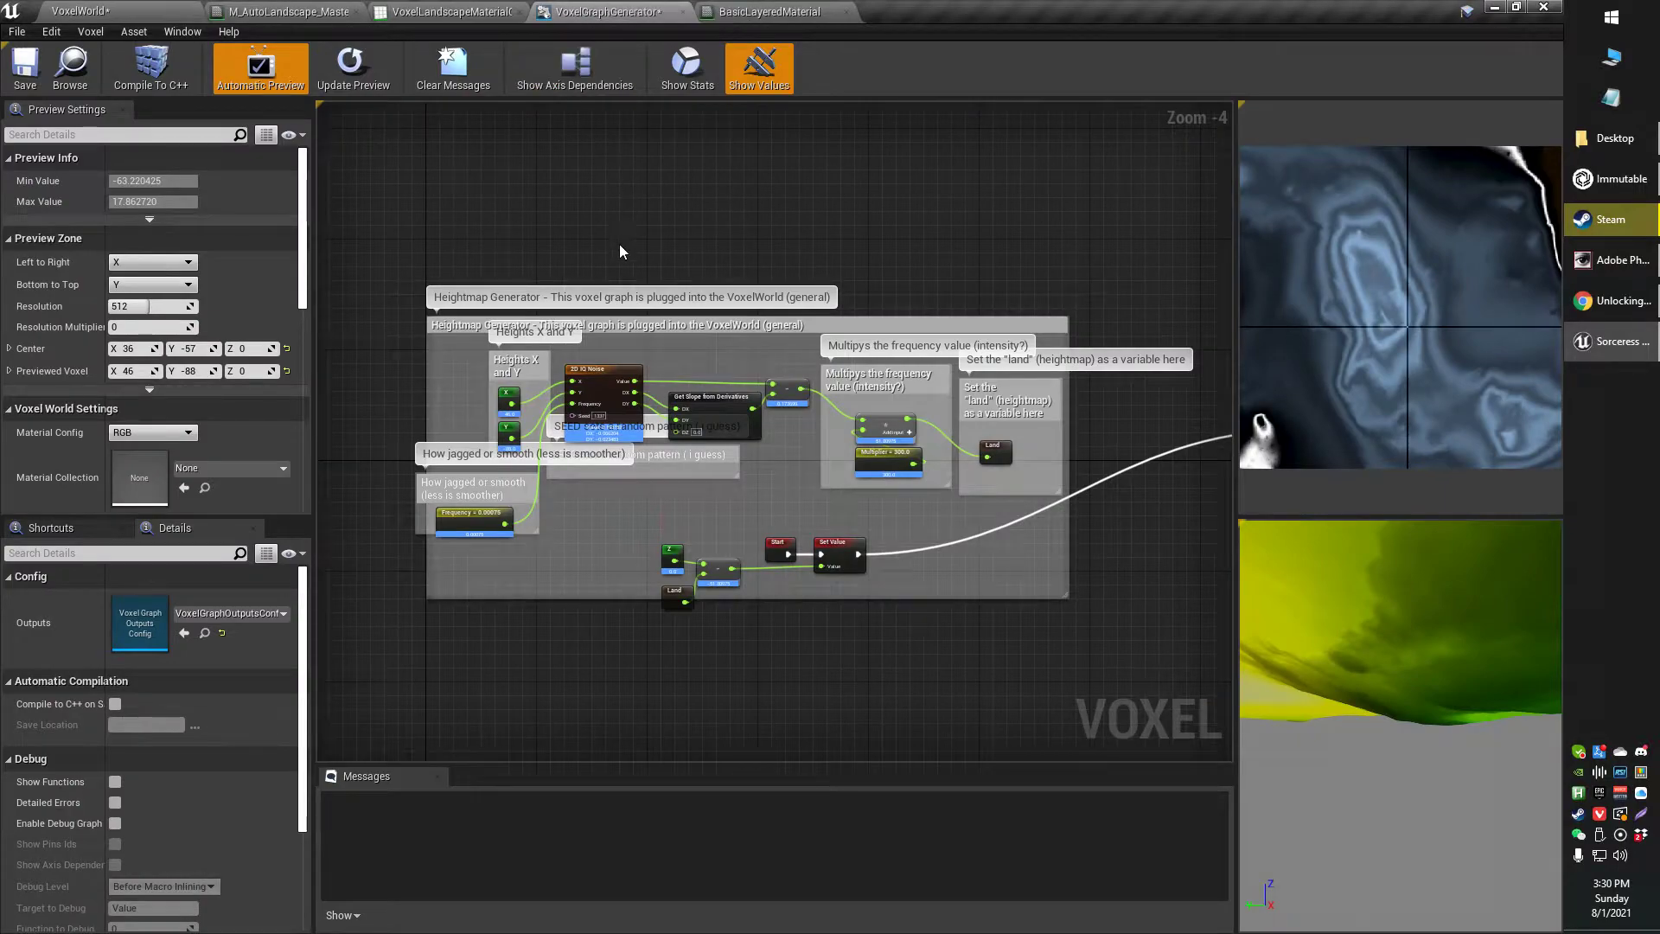
scroll(767, 432, "up", 1)
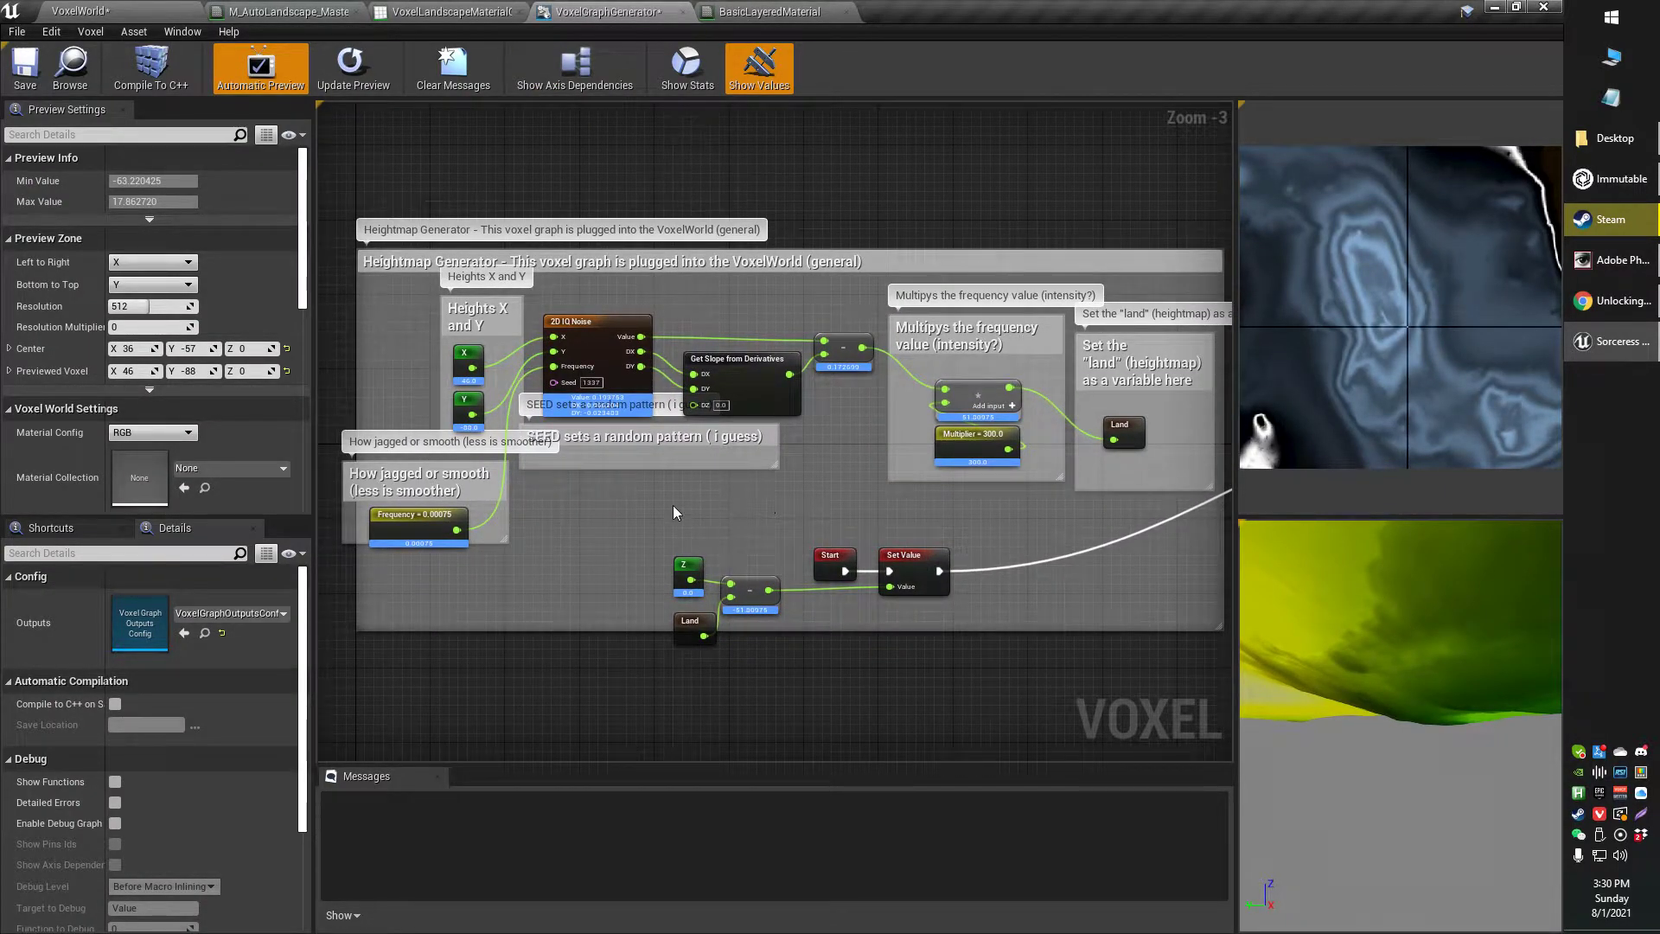
right_click_drag(673, 504, 687, 515)
scroll(600, 547, "up", 1)
right_click_drag(600, 547, 707, 538)
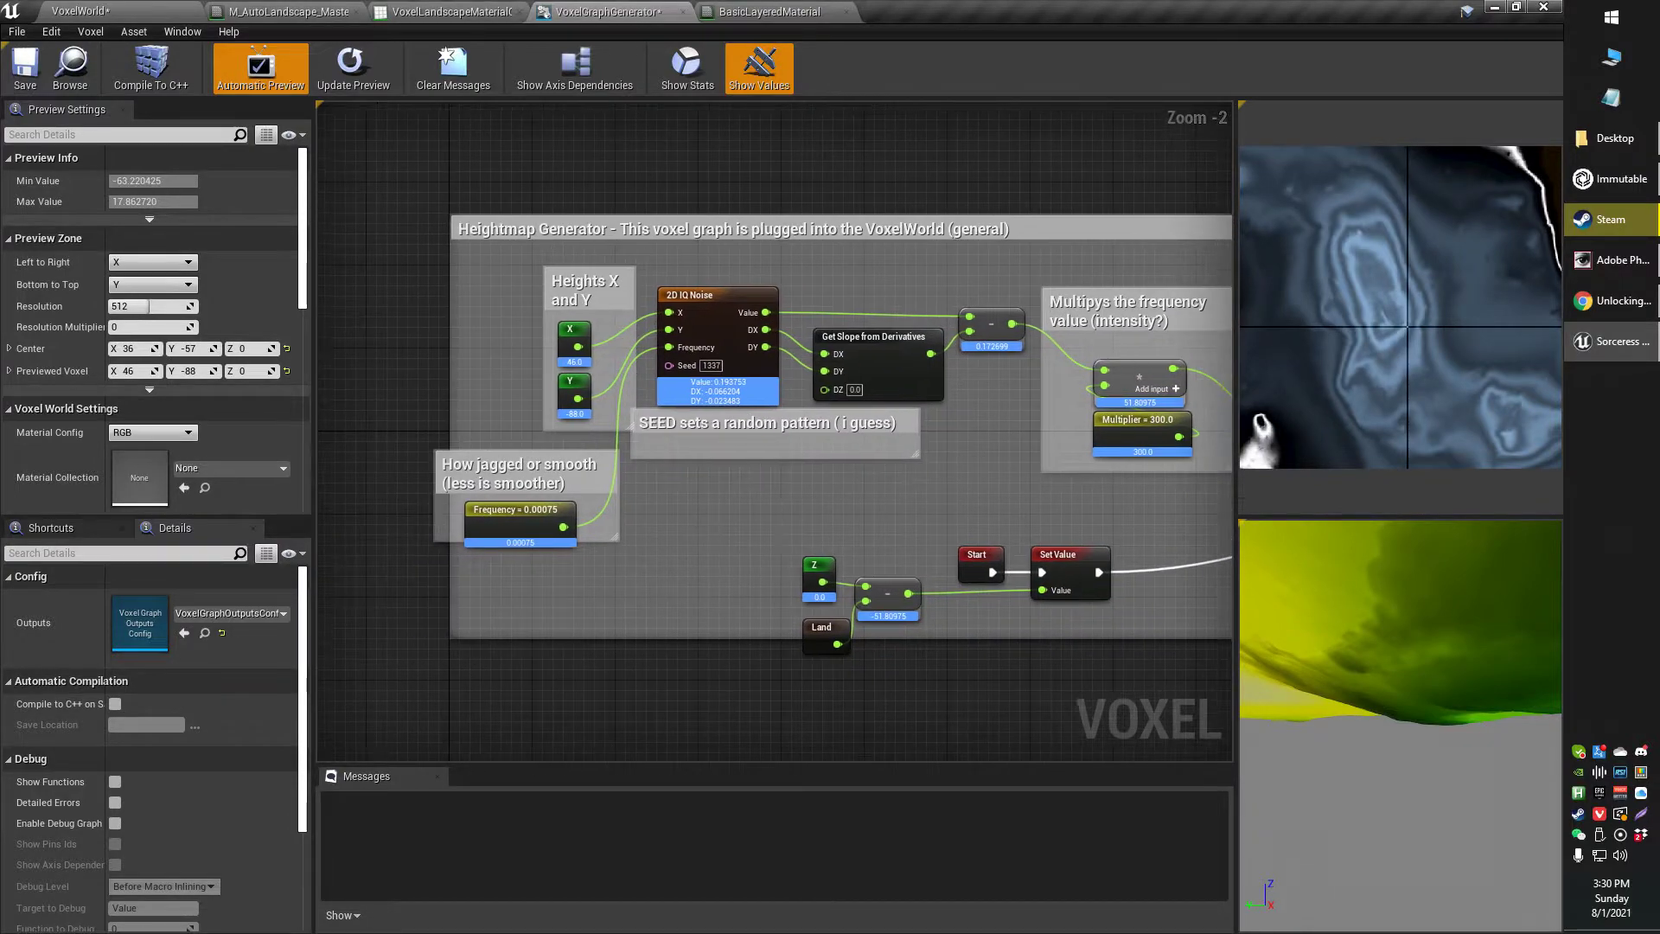
scroll(681, 501, "down", 1)
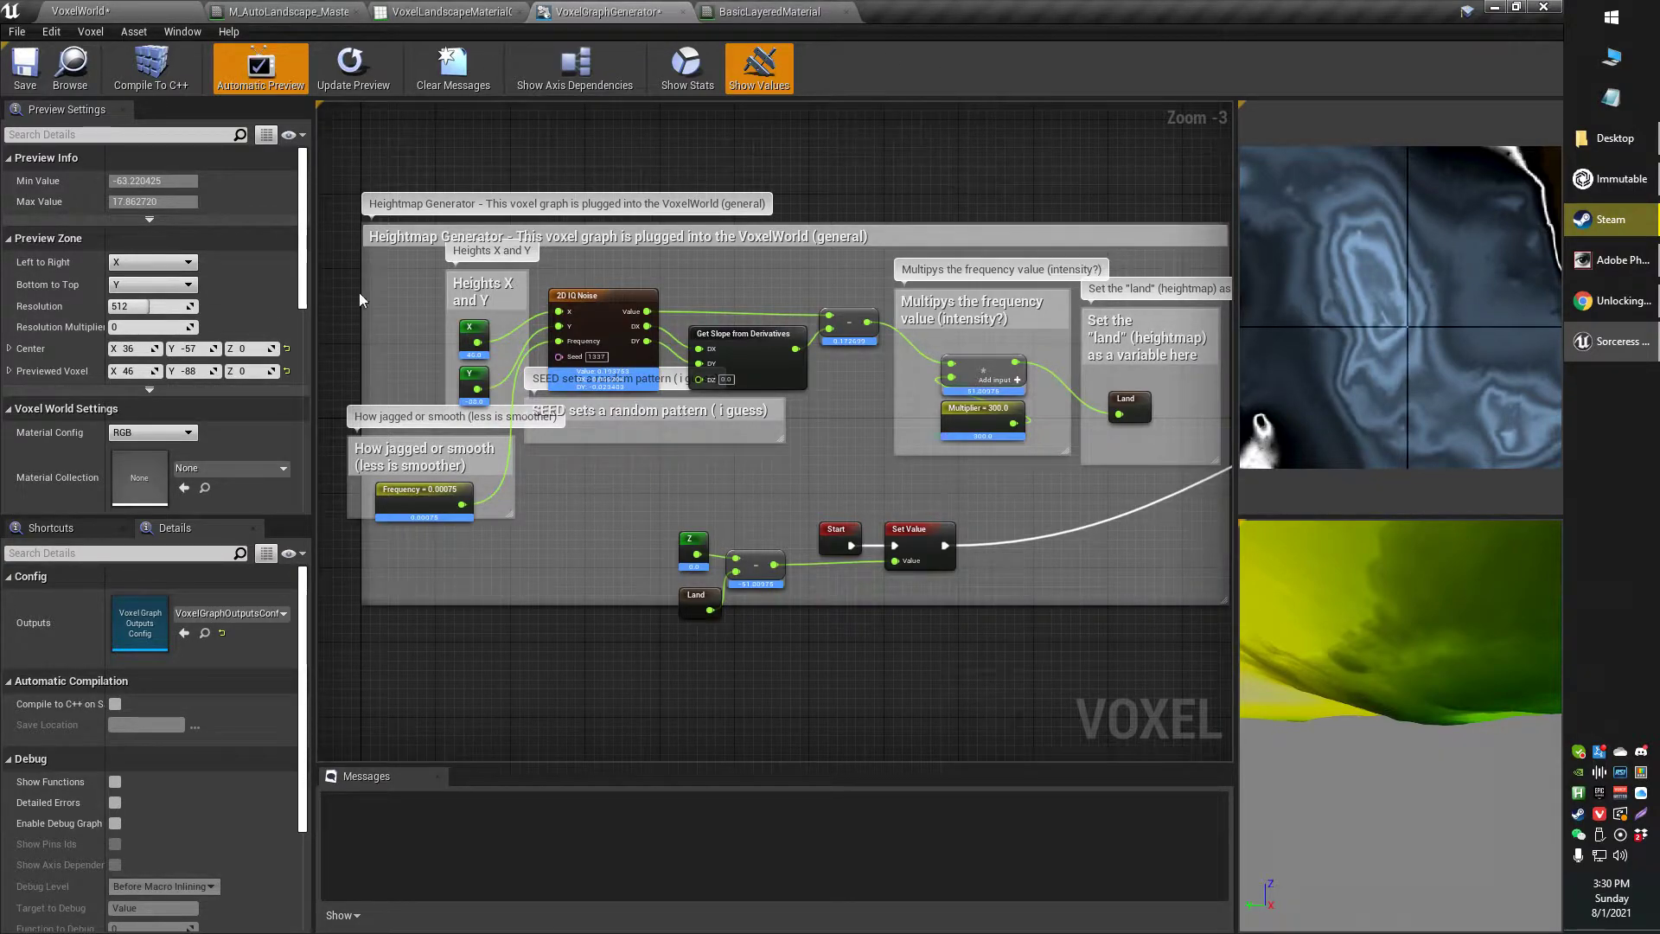
left_click(409, 502)
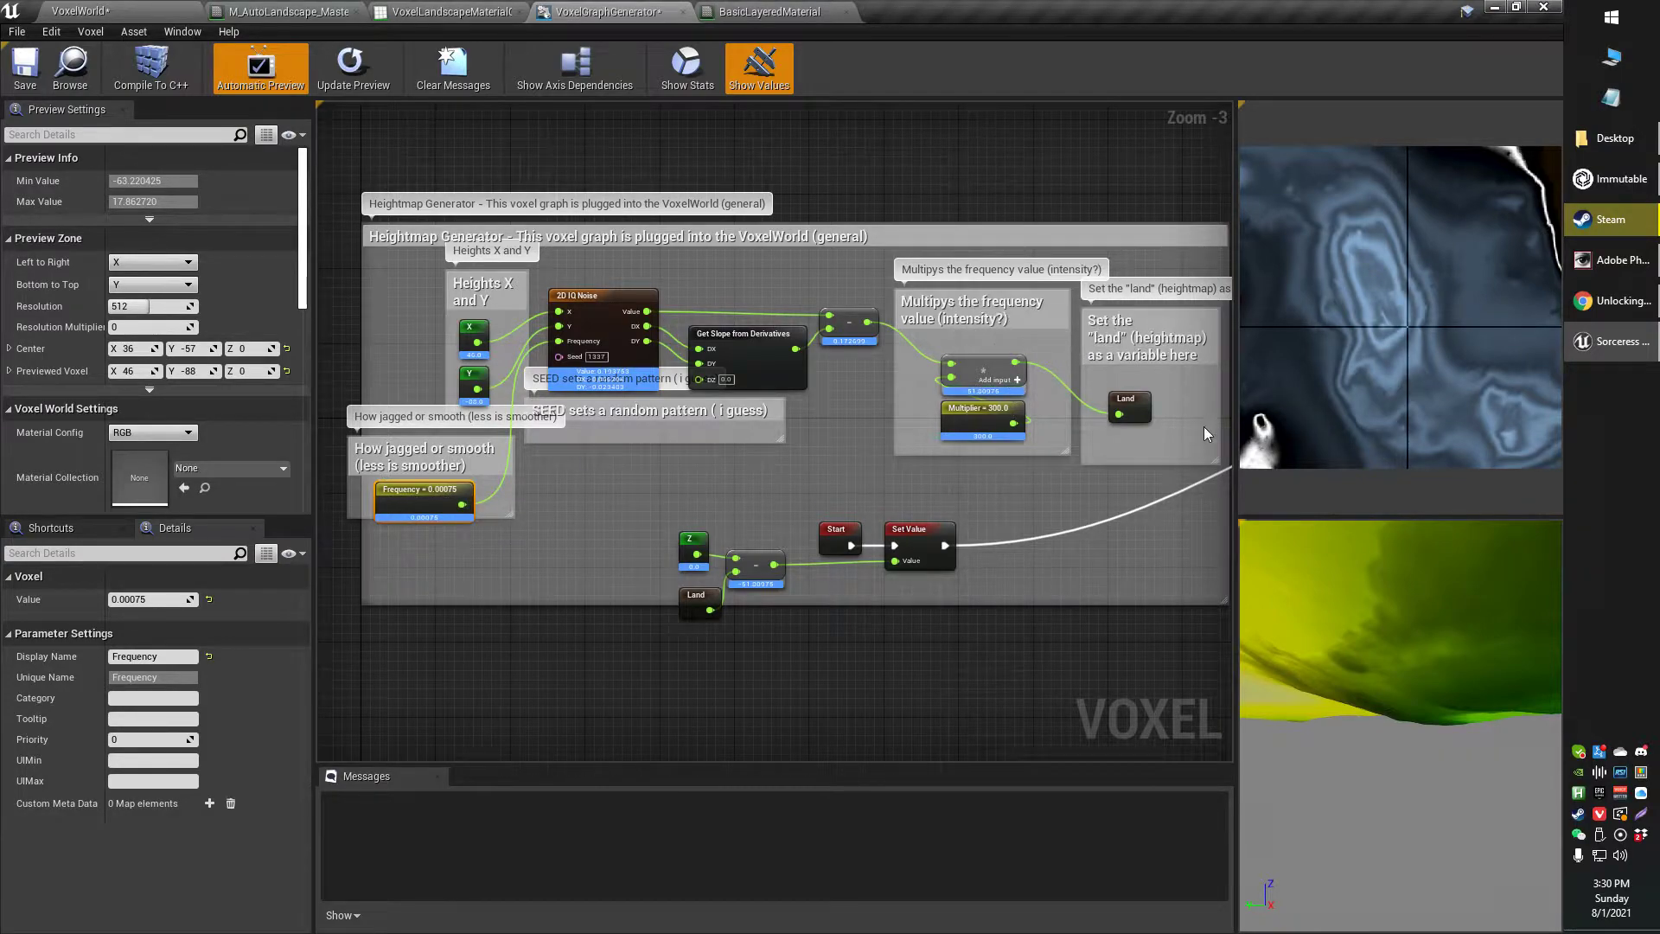
Step: Inspect the Multiplier parameter and its multiply node, and follow the heightmap result to the Land variable
left_click(990, 421)
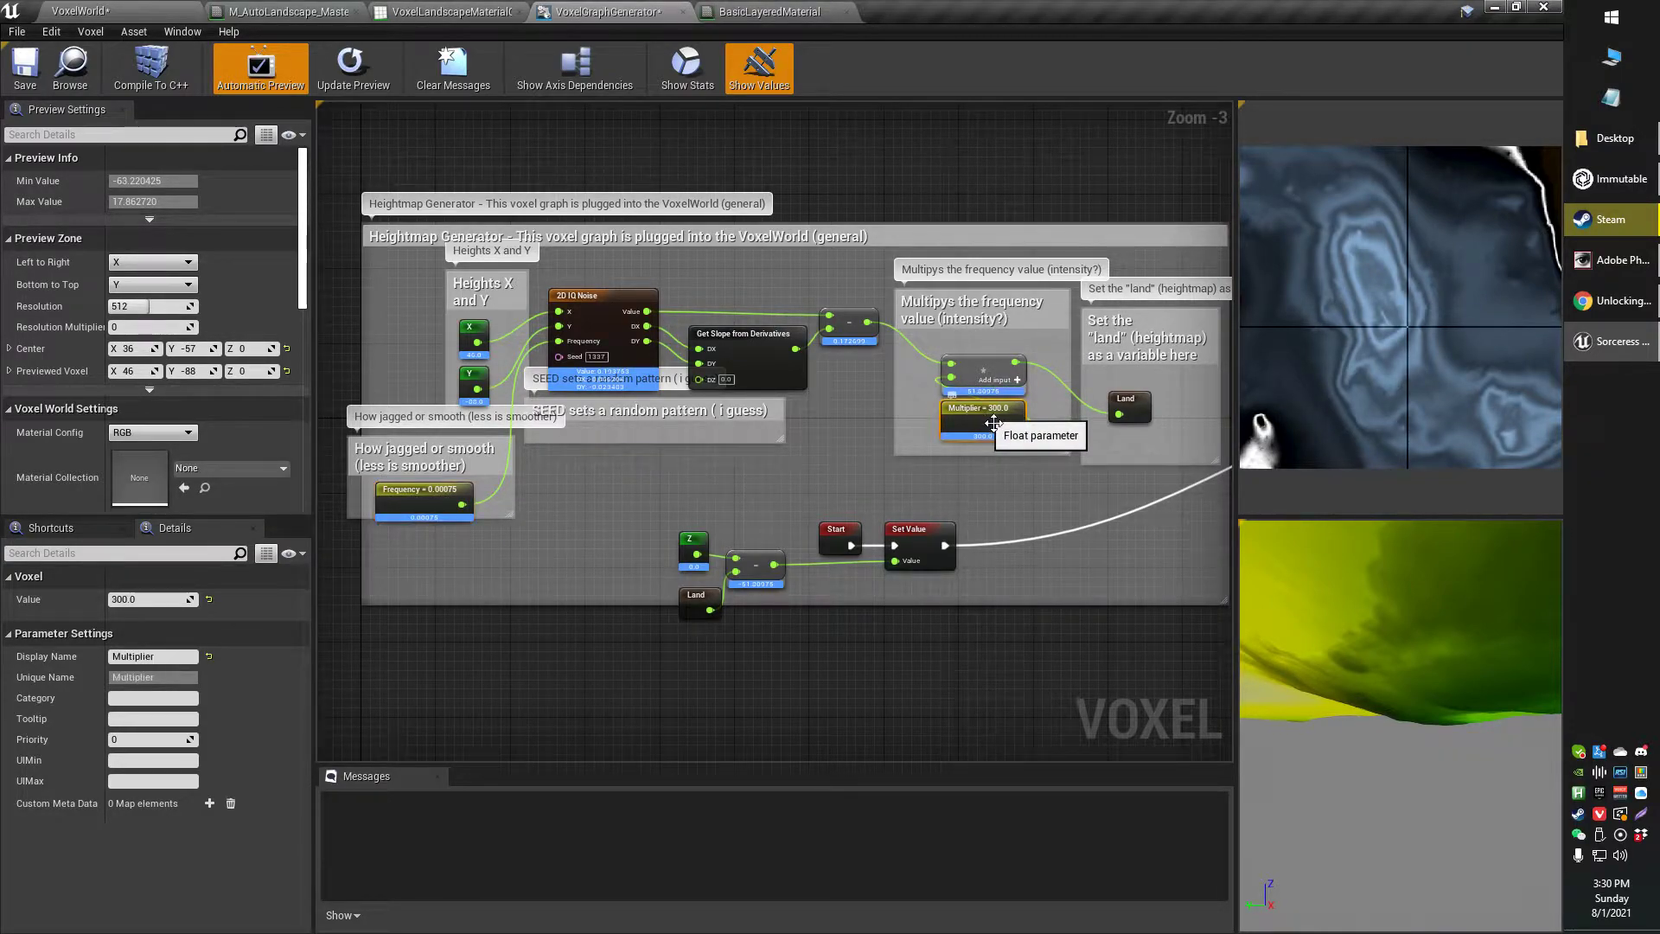
left_click(1006, 370)
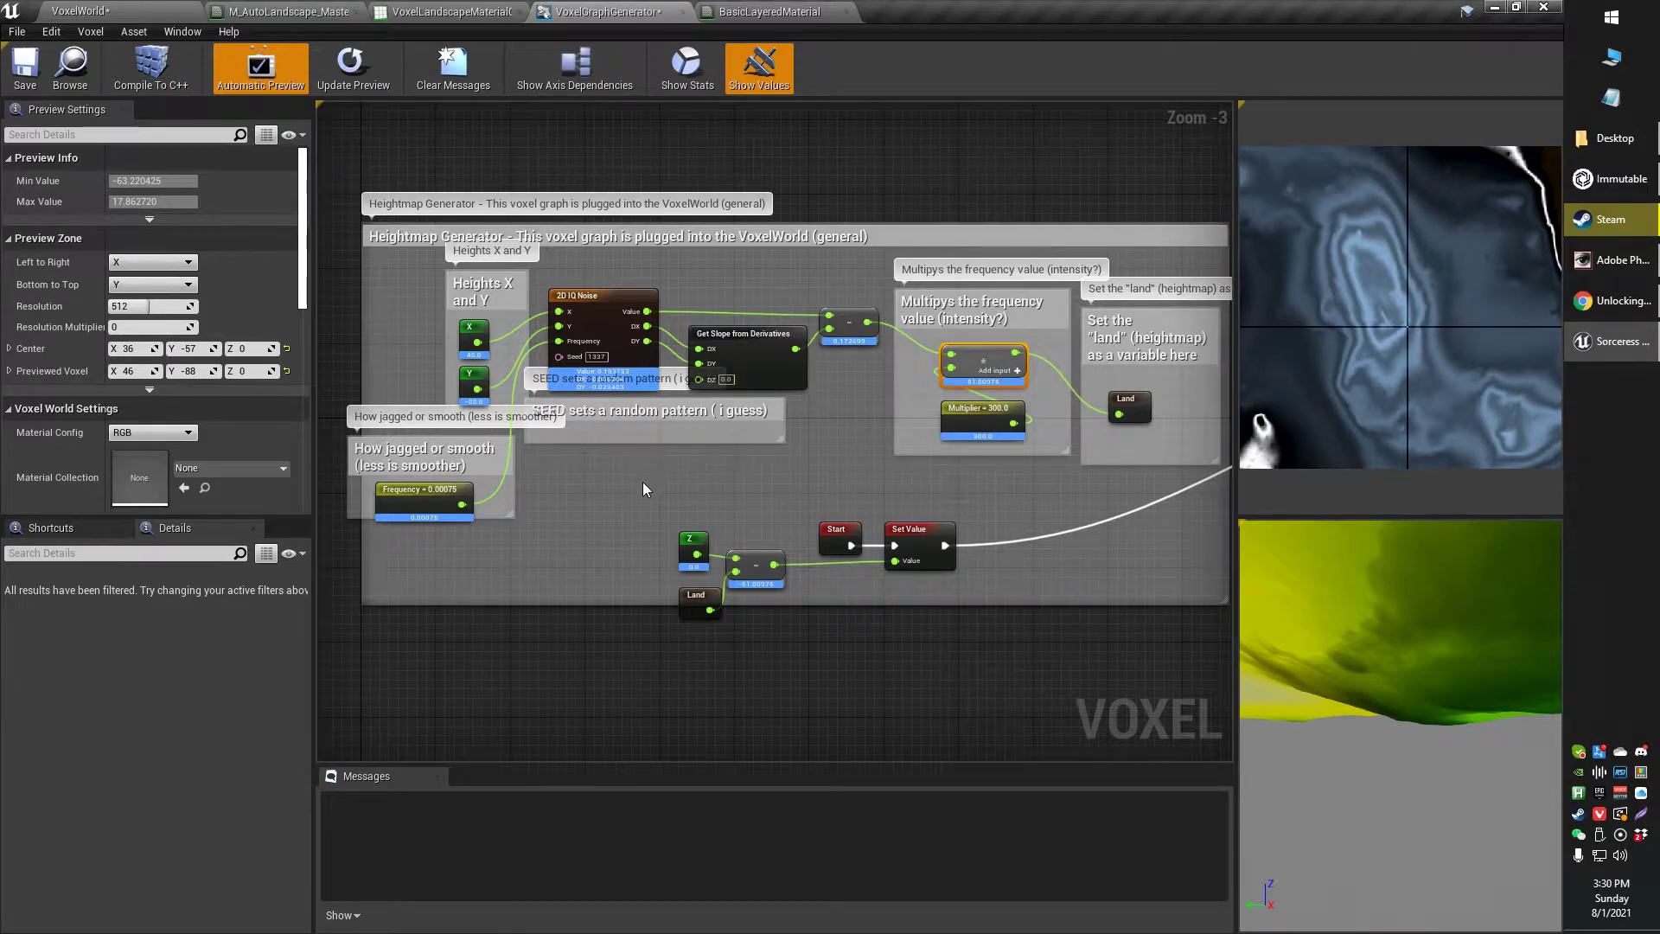
scroll(638, 489, "up", 1)
scroll(605, 517, "up", 1)
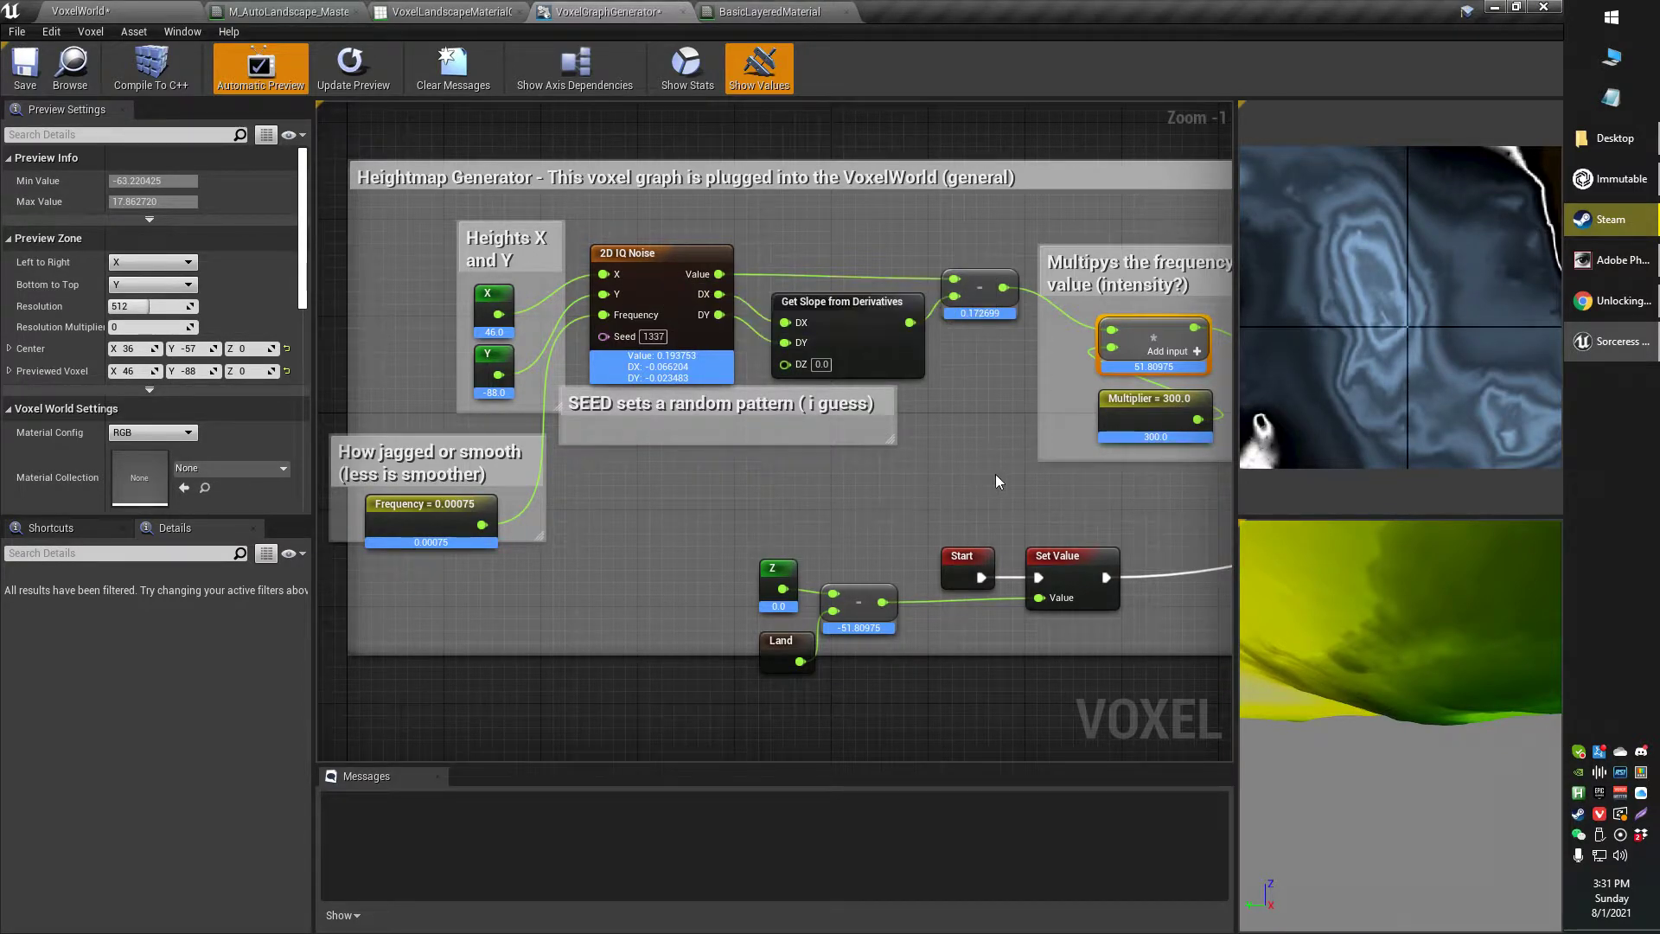
right_click_drag(998, 481, 749, 479)
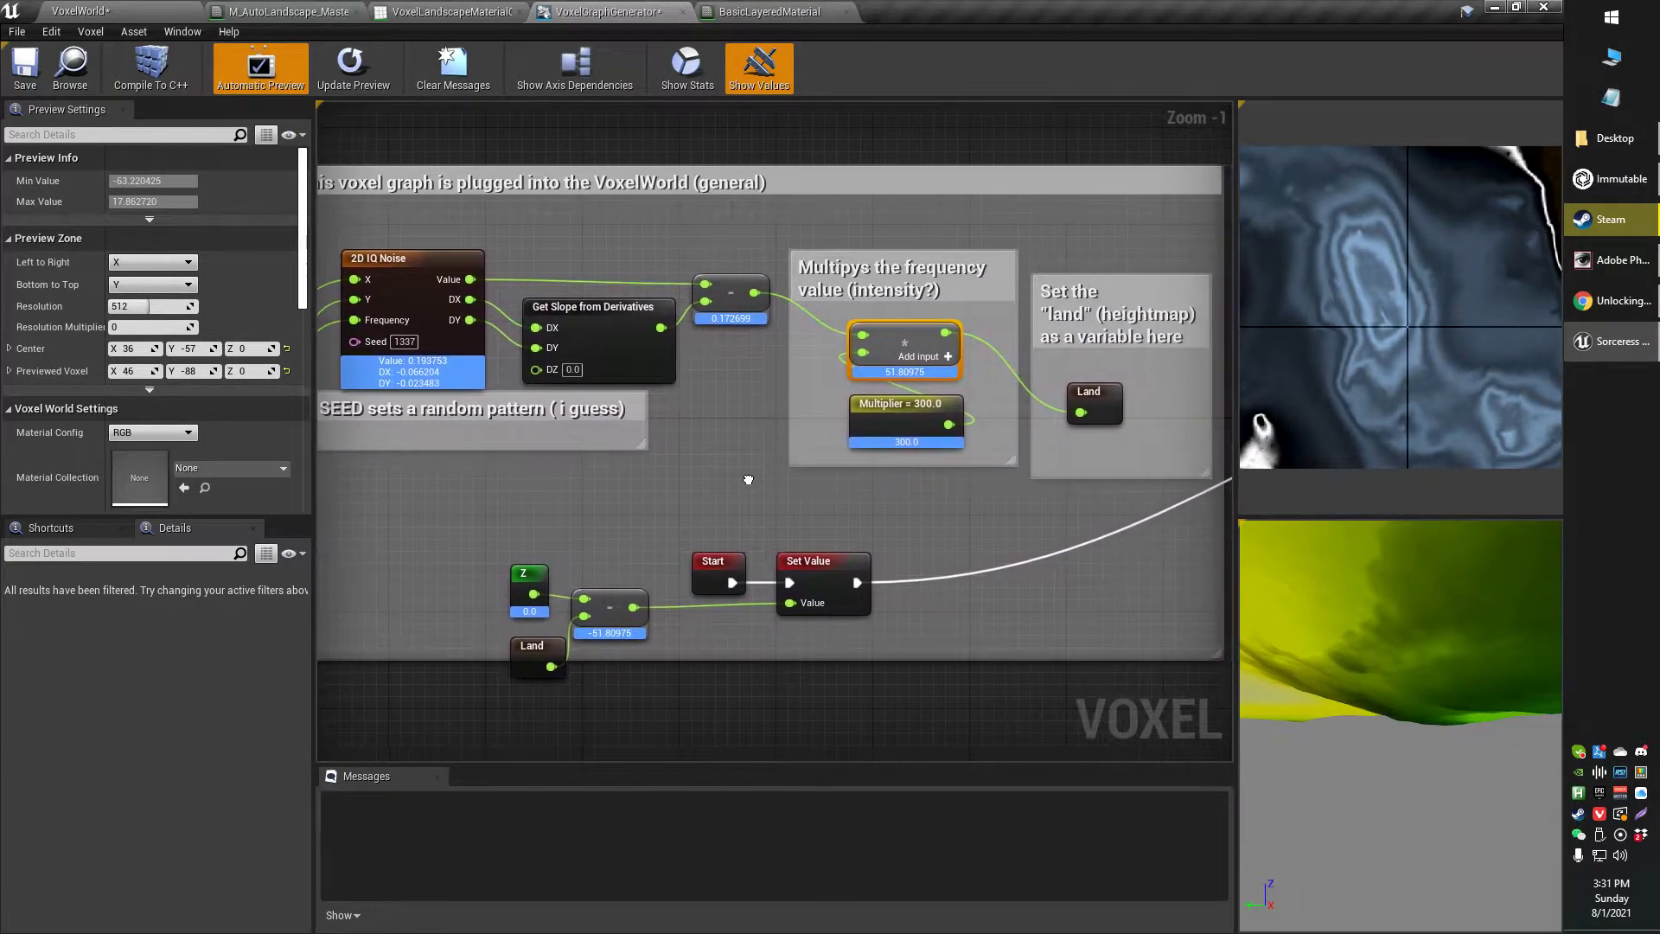
Step: Look up the Land local variable and the Z coordinate among the nodes available for the graph
right_click(1020, 499)
type("land")
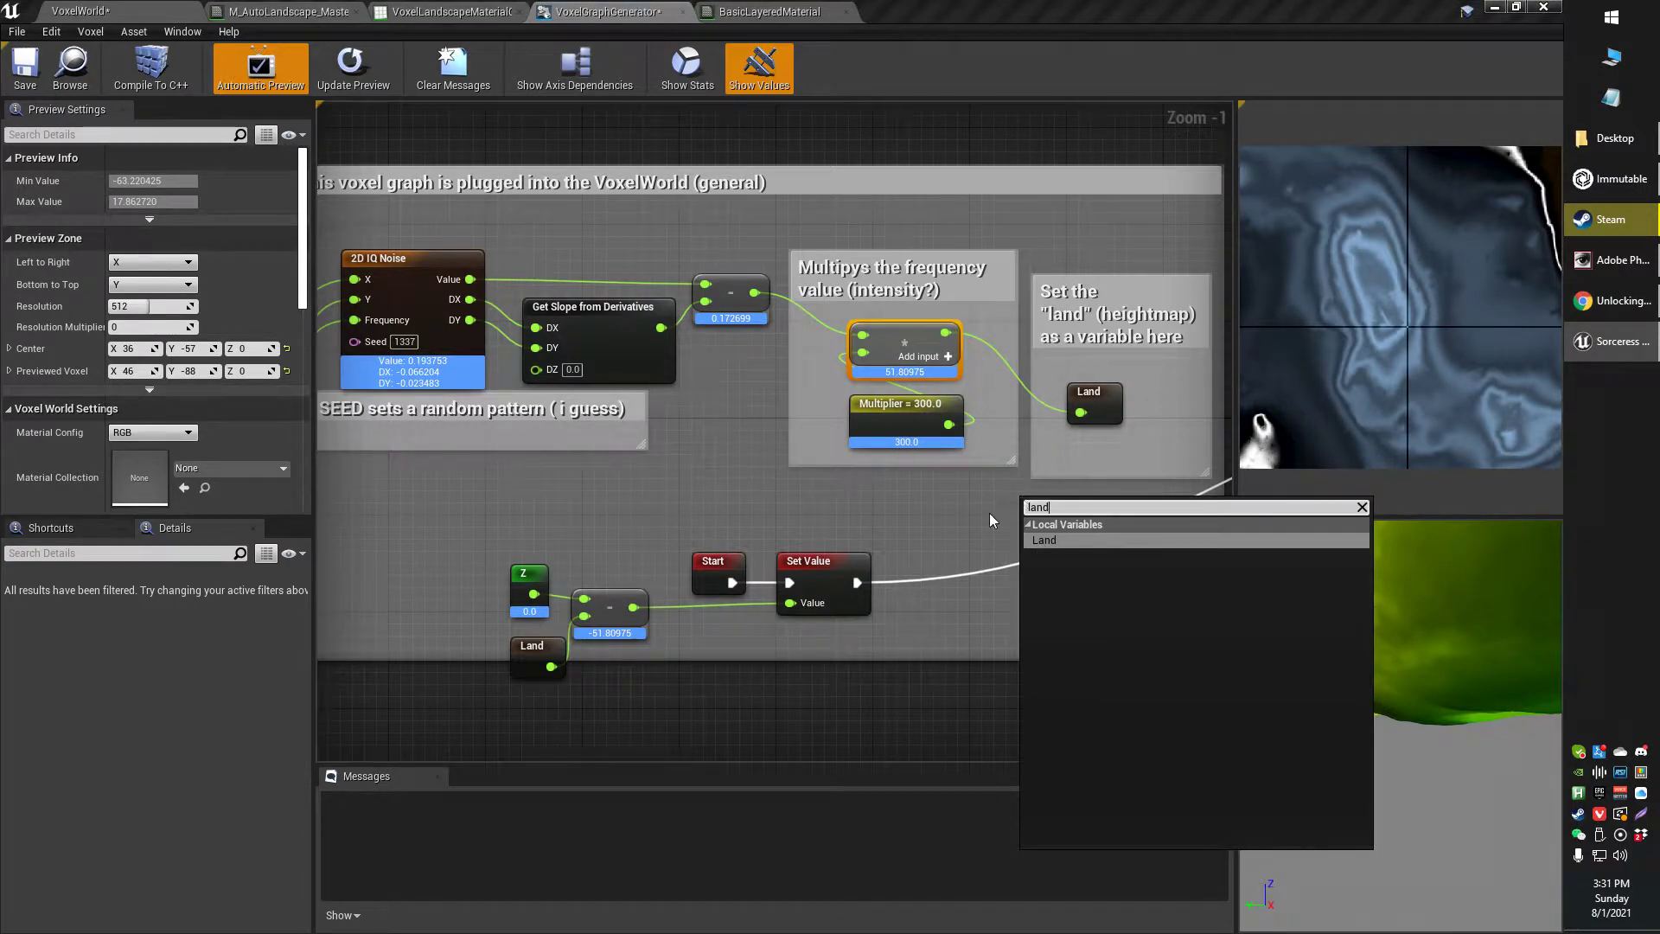
left_click(958, 537)
right_click_drag(563, 528, 632, 532)
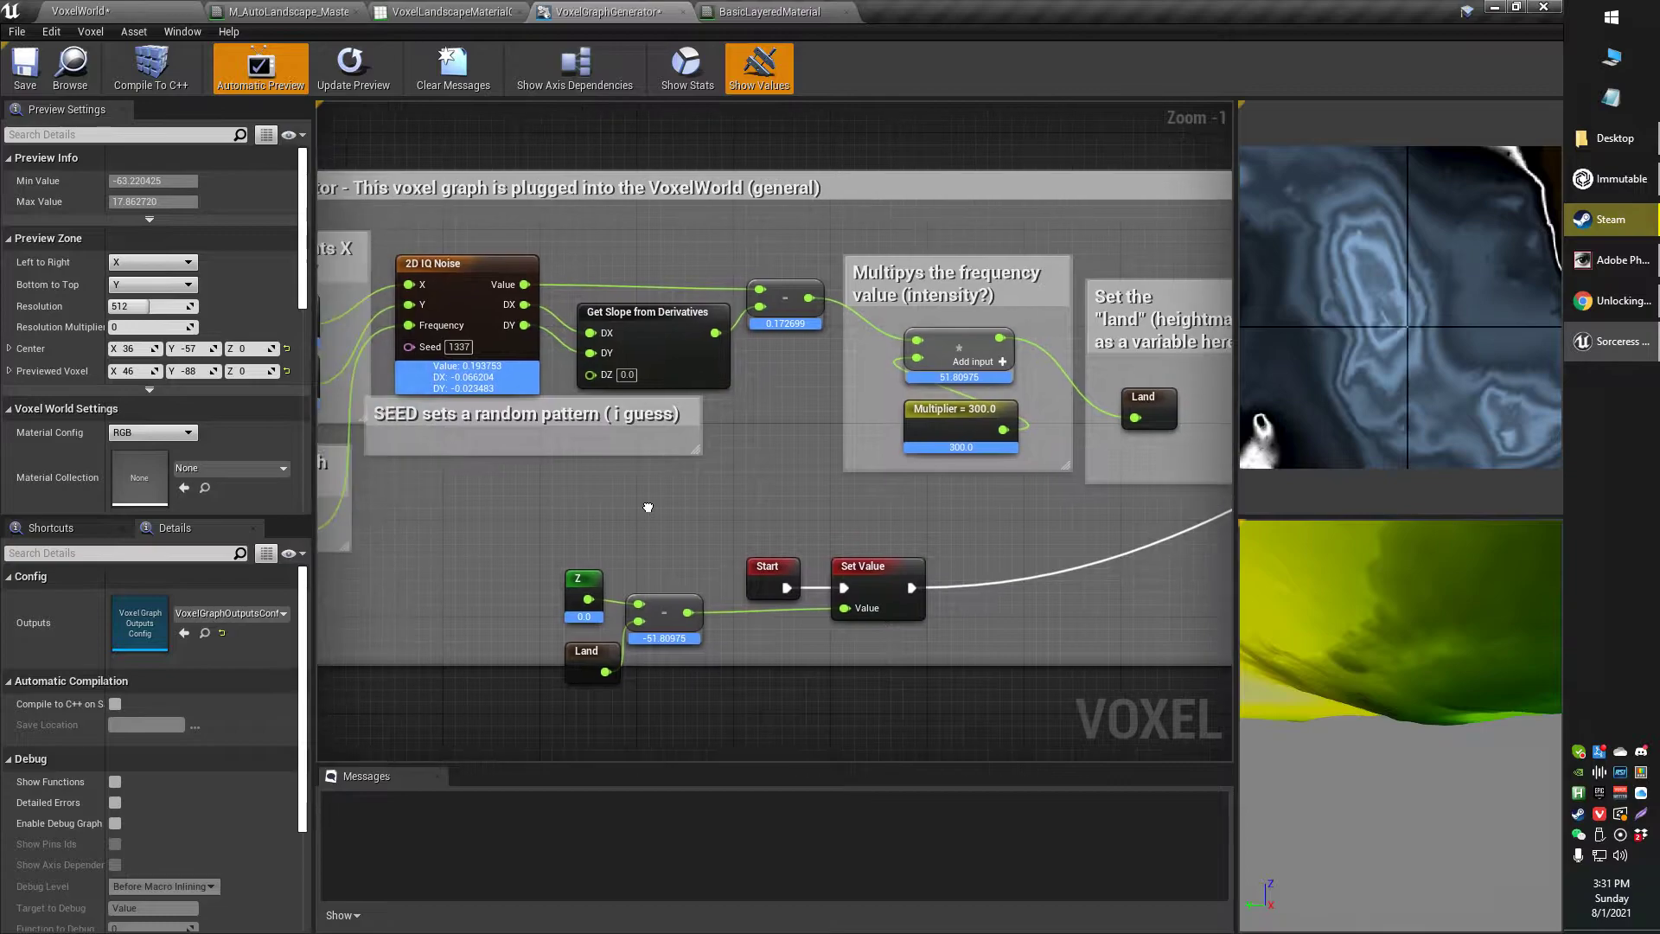
right_click(667, 503)
type("z")
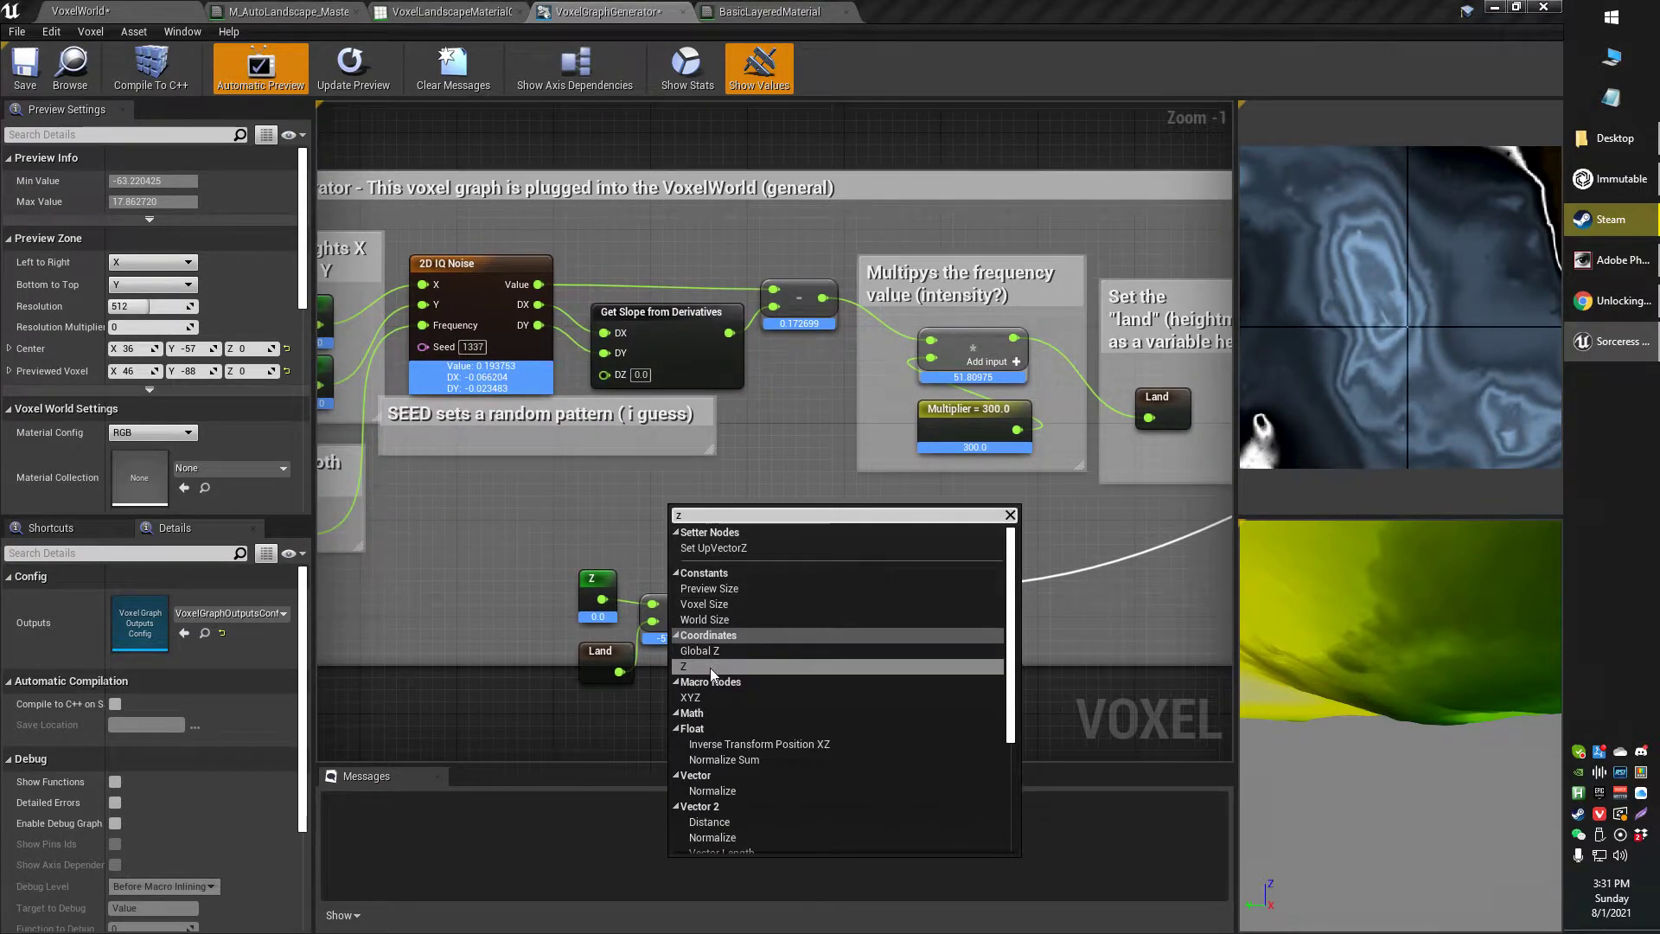
left_click(531, 533)
Step: Examine the Z, Start and Land nodes around the Set Value node in the heightmap section
right_click_drag(597, 591, 716, 565)
left_click(716, 565)
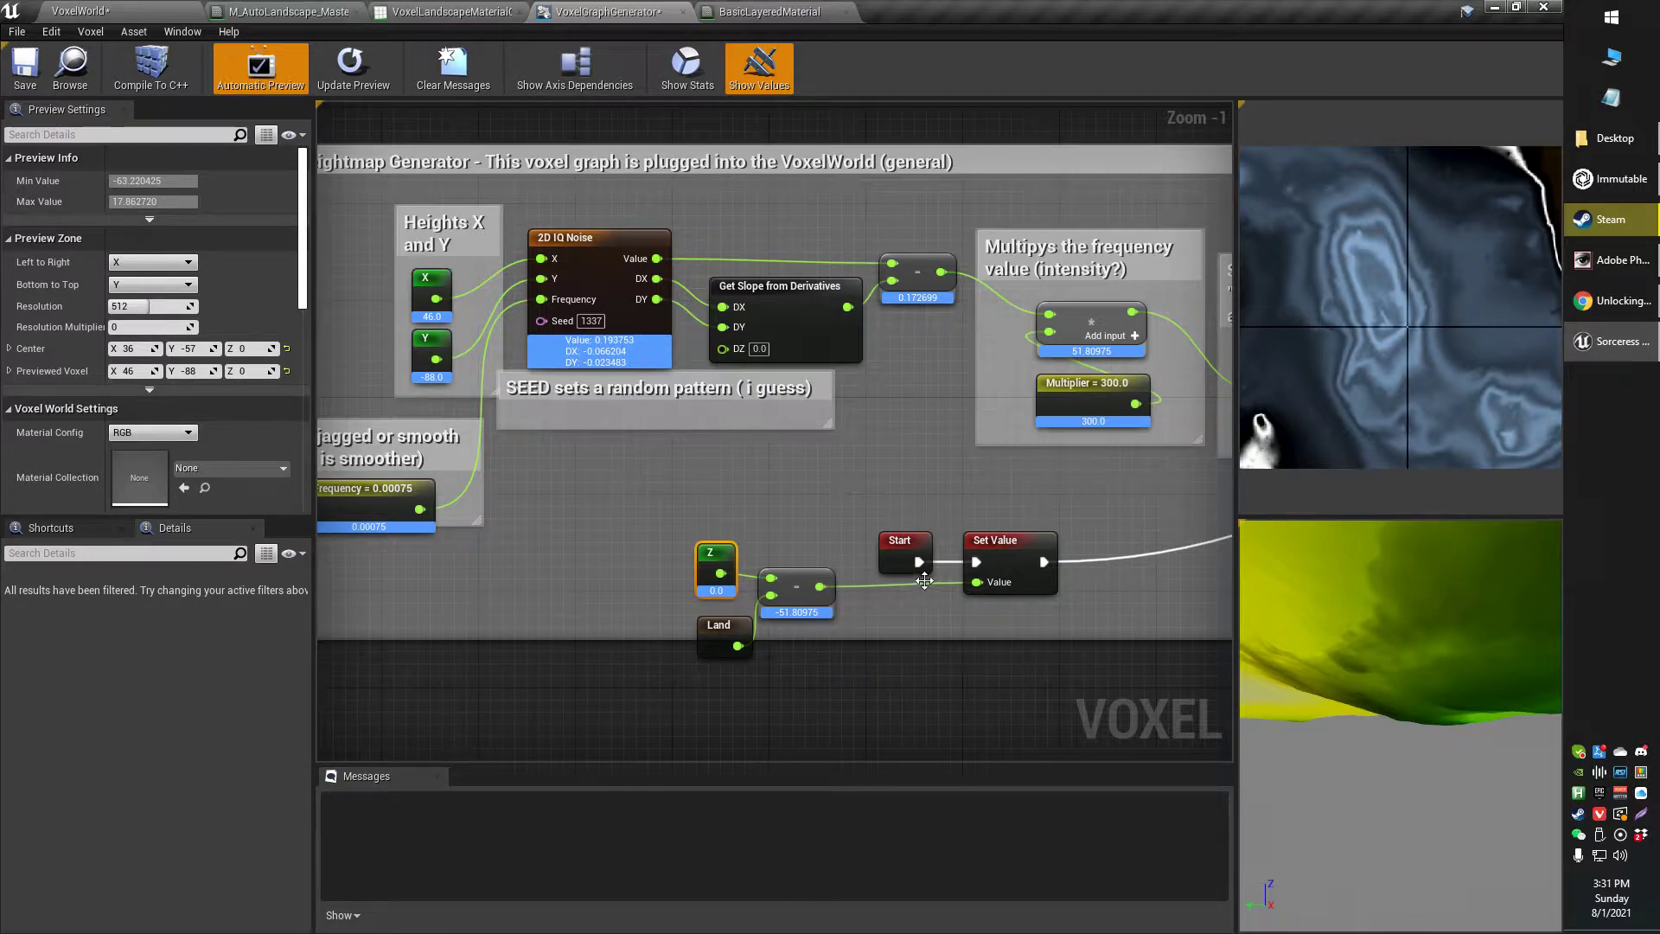
left_click(906, 555)
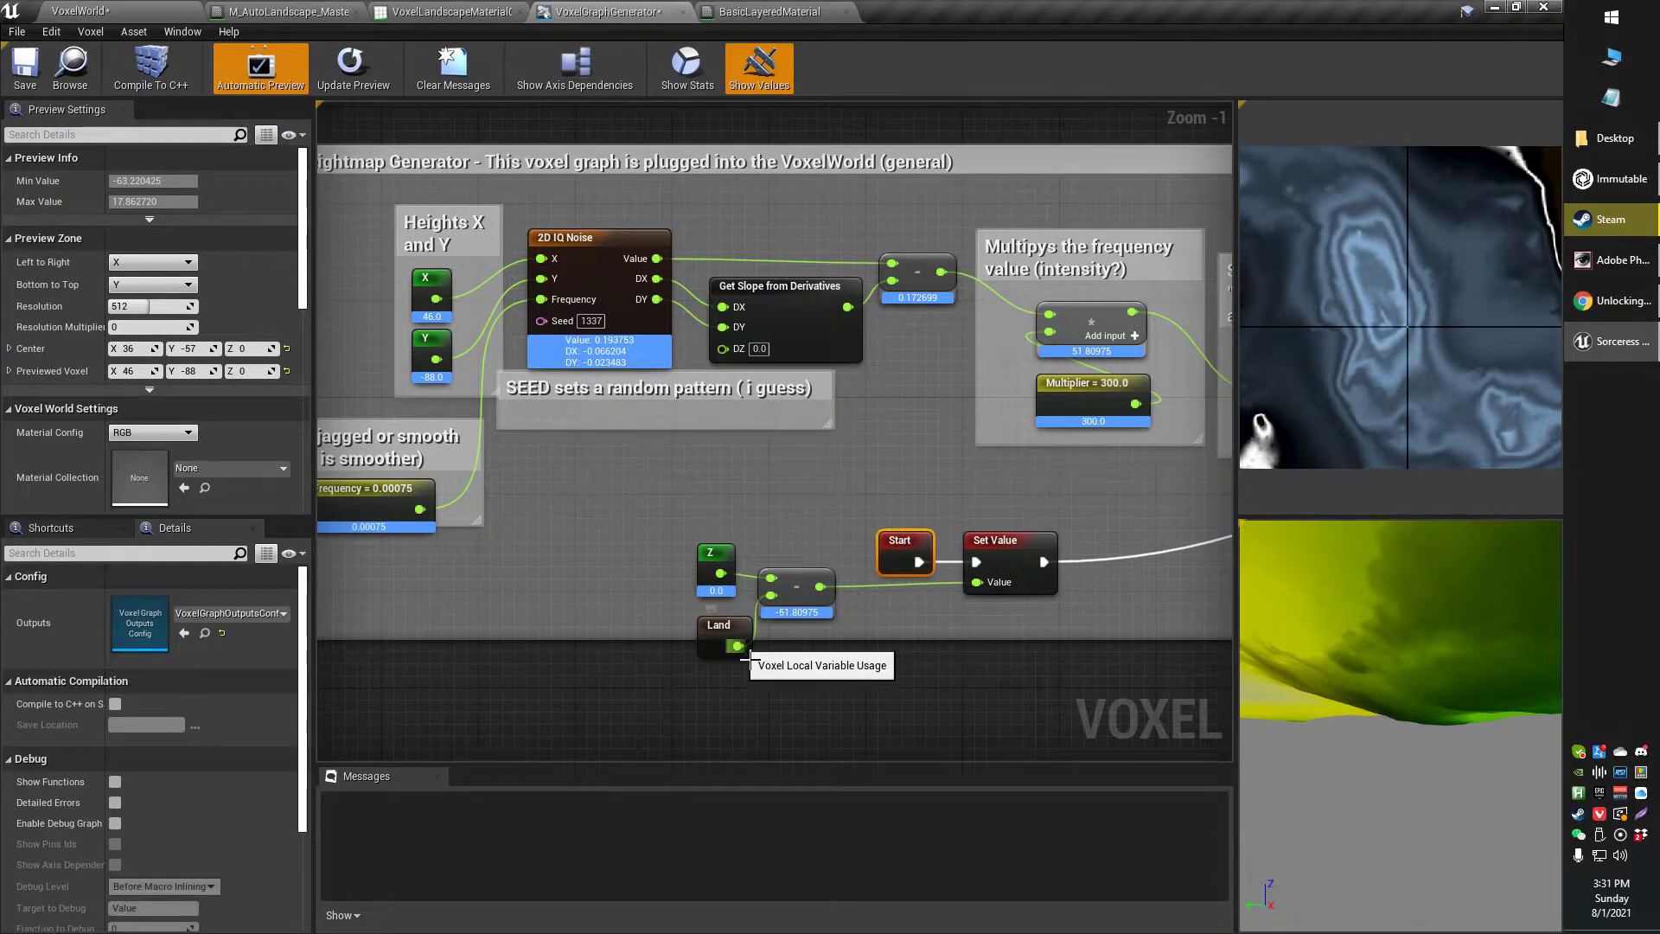
right_click_drag(652, 657, 744, 642)
left_click(813, 627)
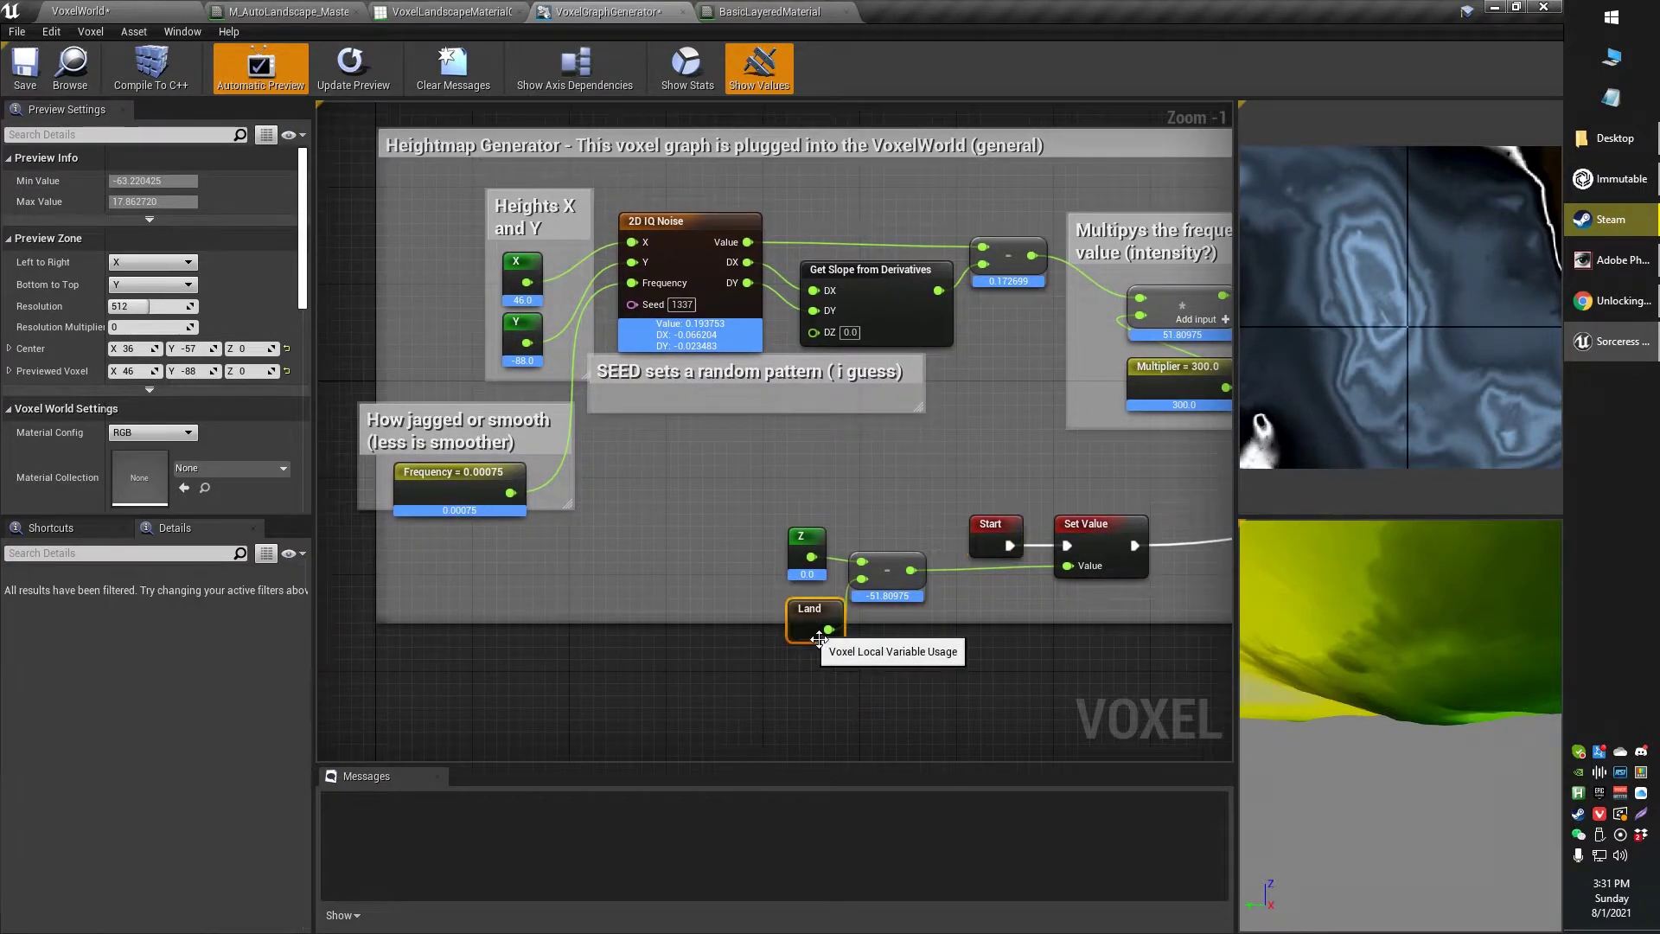
Step: Review the Frequency parameter, the multiply node and the Y coordinate node that shape the heightmap
left_click(458, 489)
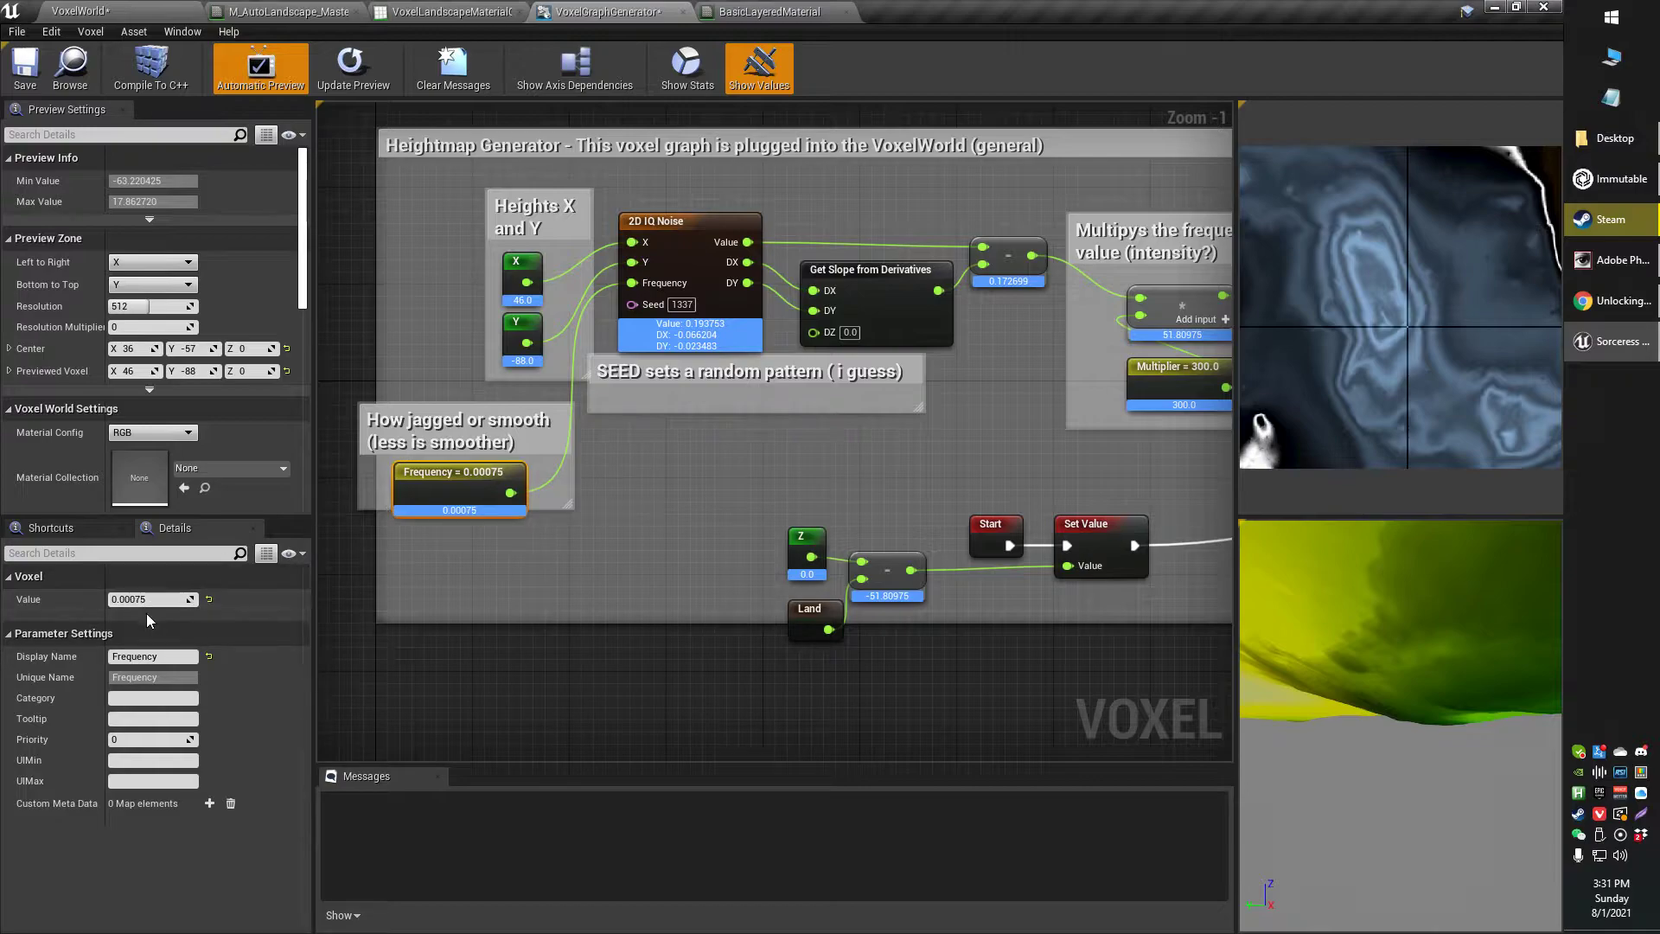
right_click_drag(596, 593, 594, 634)
right_click_drag(1008, 528, 915, 554)
left_click(1096, 370)
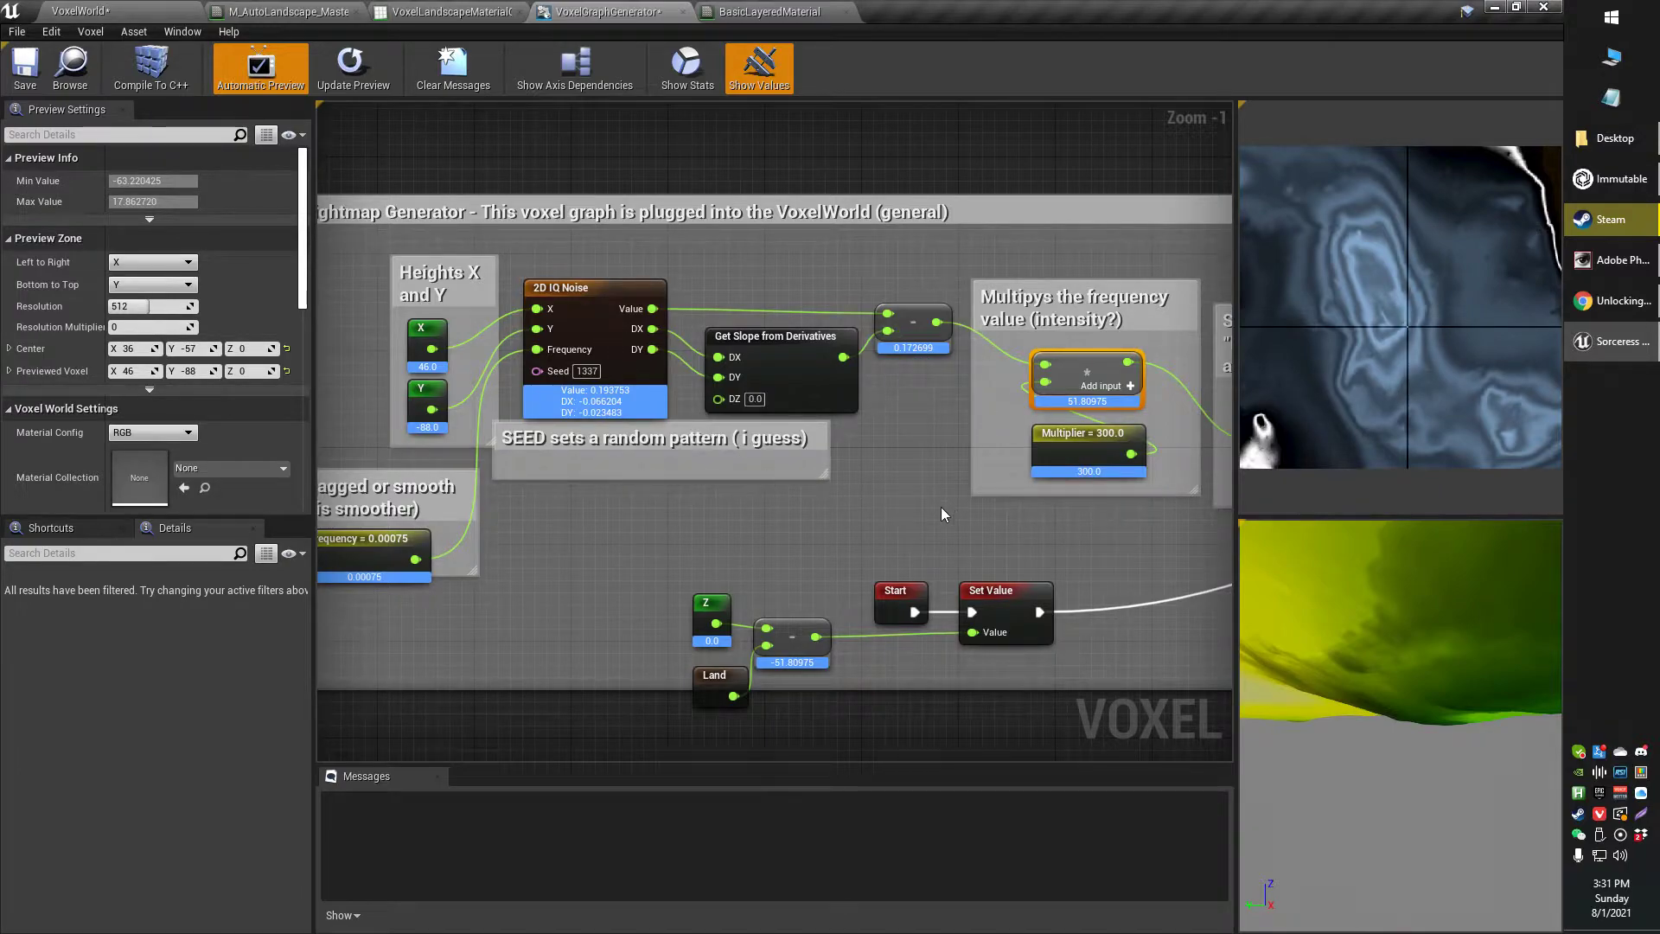
left_click(429, 398)
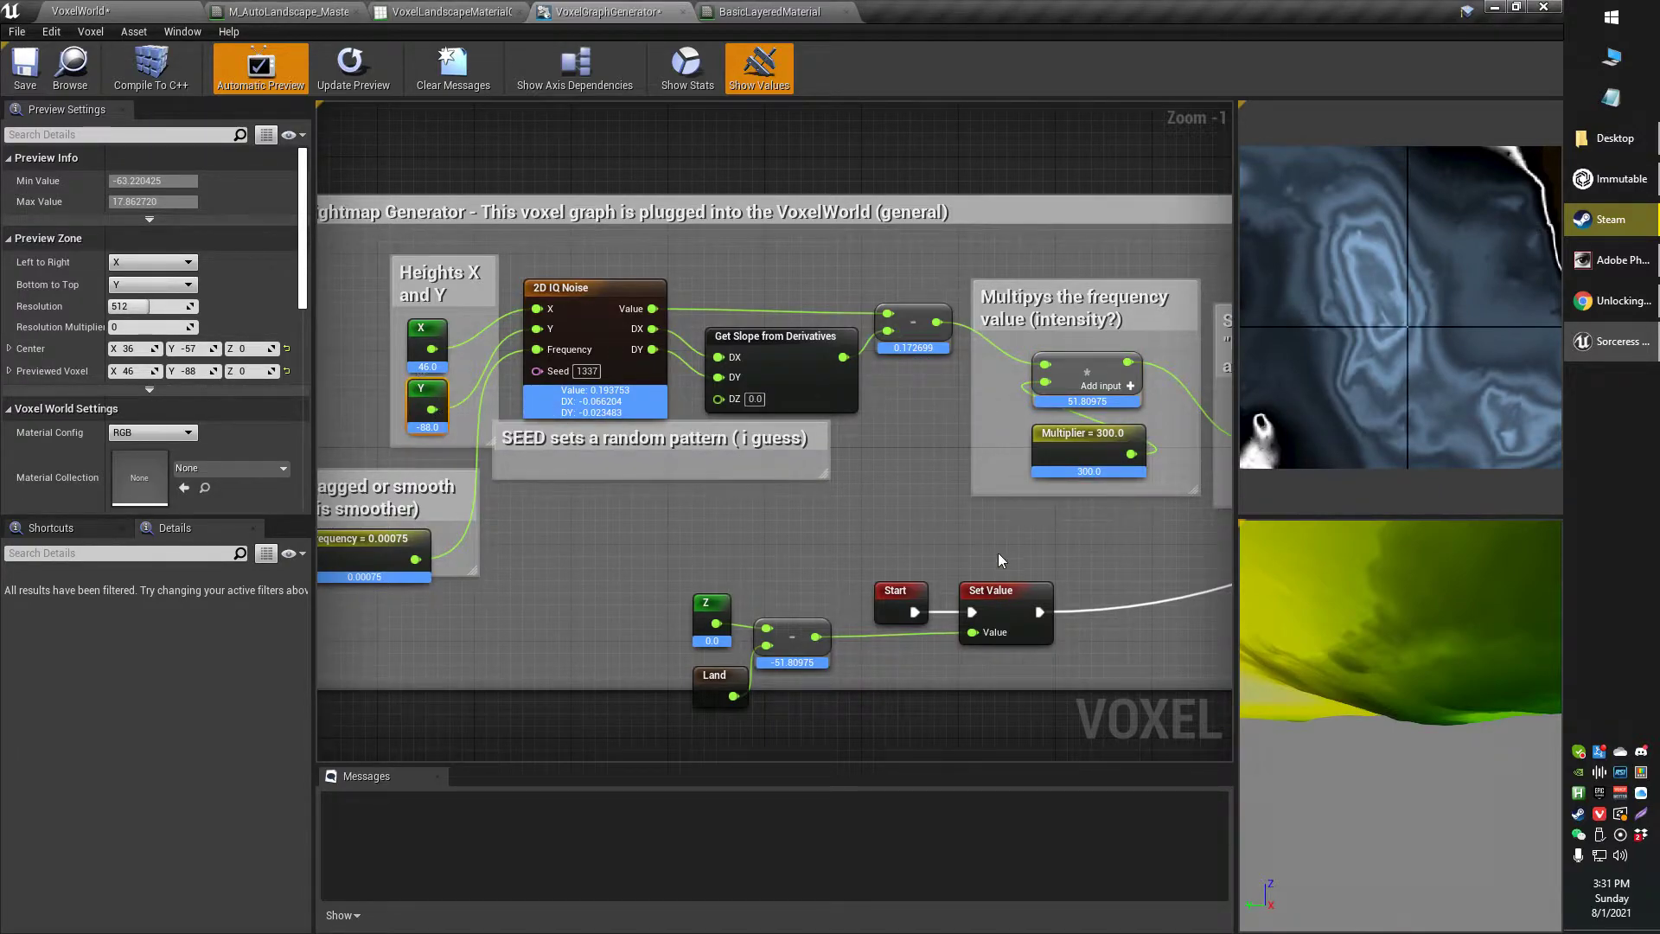
Step: Trace the graph from the heightmap's Set Value node to the three If and Add Multi Index branches
right_click_drag(998, 552, 658, 515)
scroll(1037, 485, "down", 3)
right_click_drag(1087, 498, 463, 522)
scroll(698, 530, "up", 1)
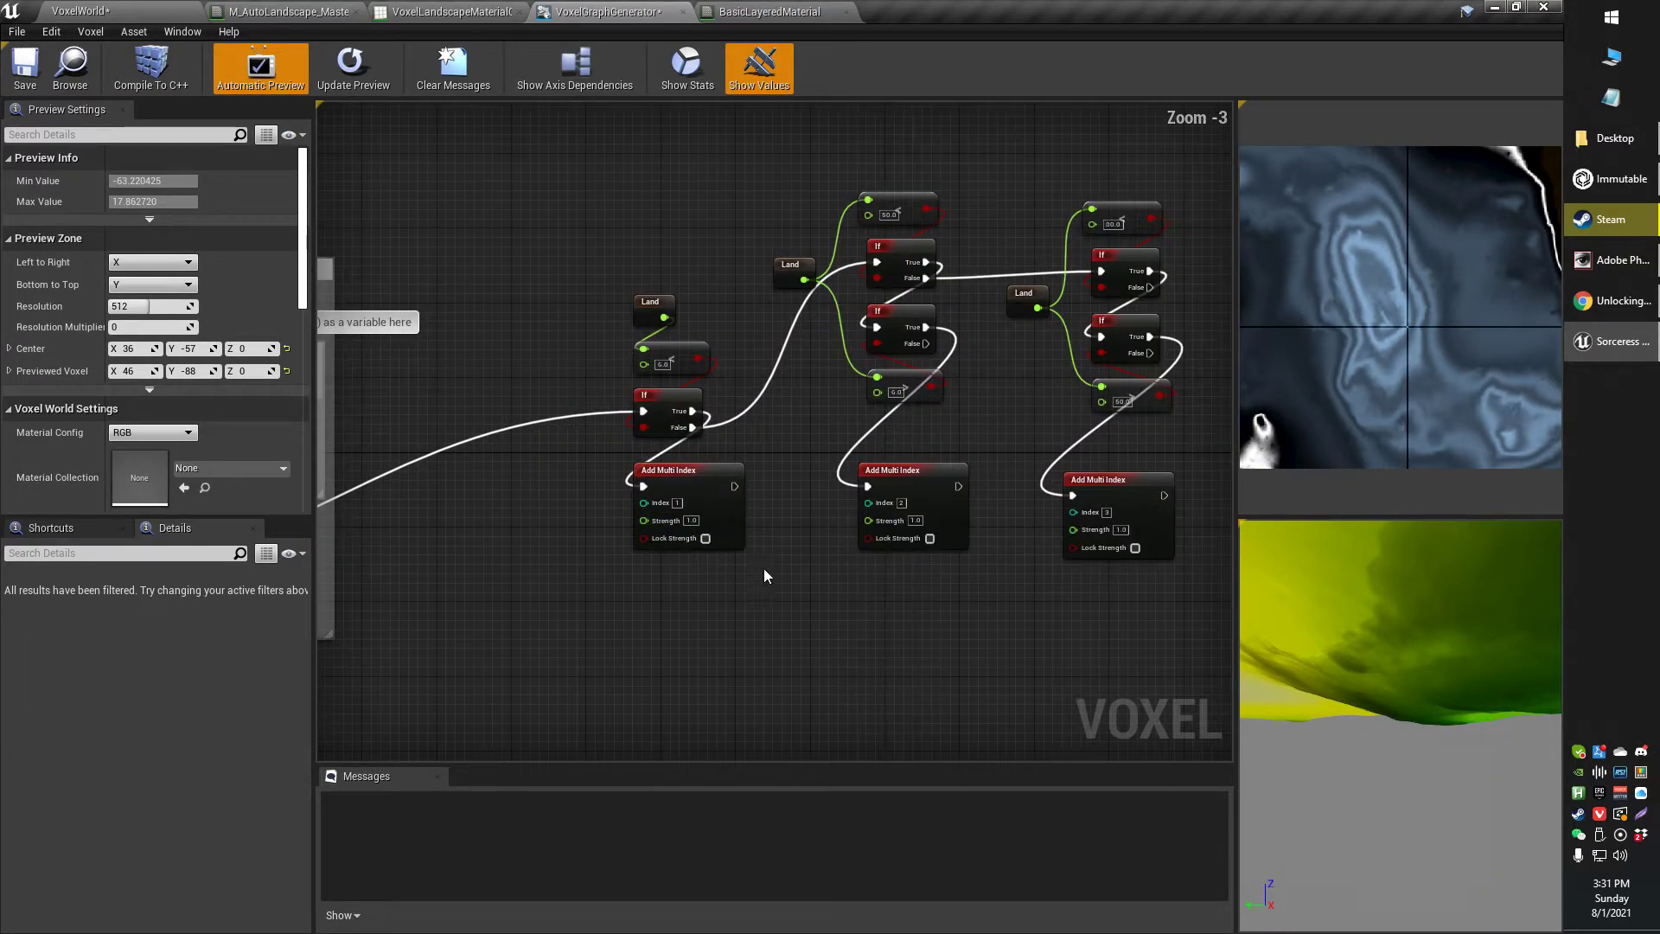
right_click_drag(760, 568, 1197, 490)
scroll(510, 506, "down", 1)
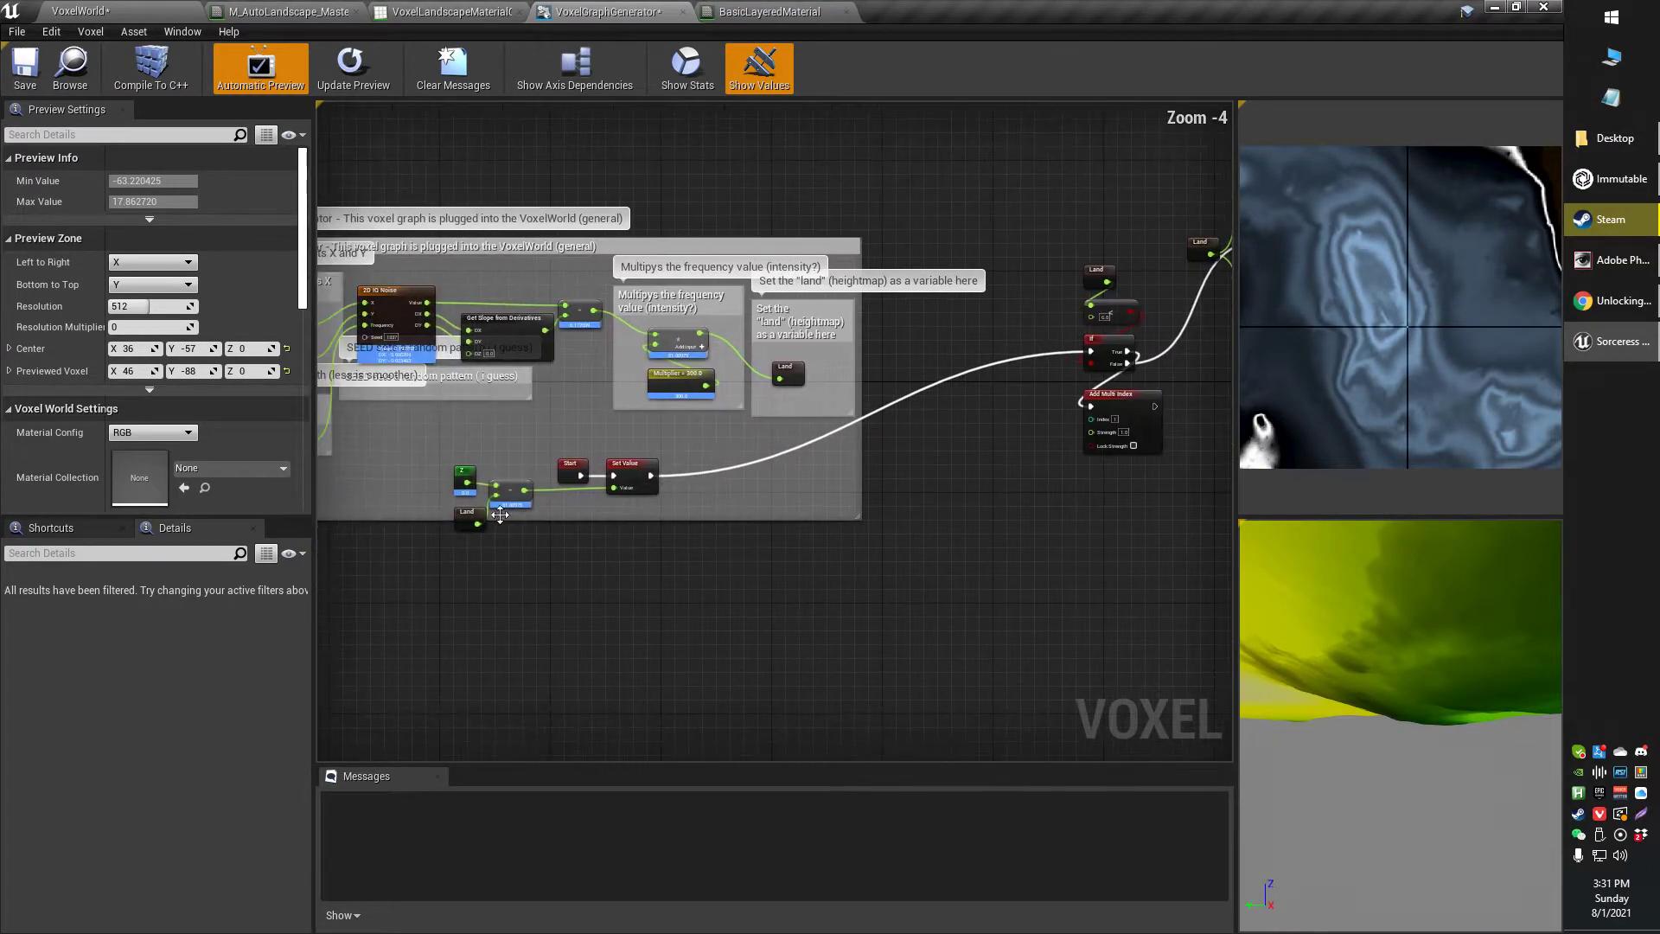
left_click_drag(680, 563, 434, 466)
right_click_drag(1000, 516, 548, 570)
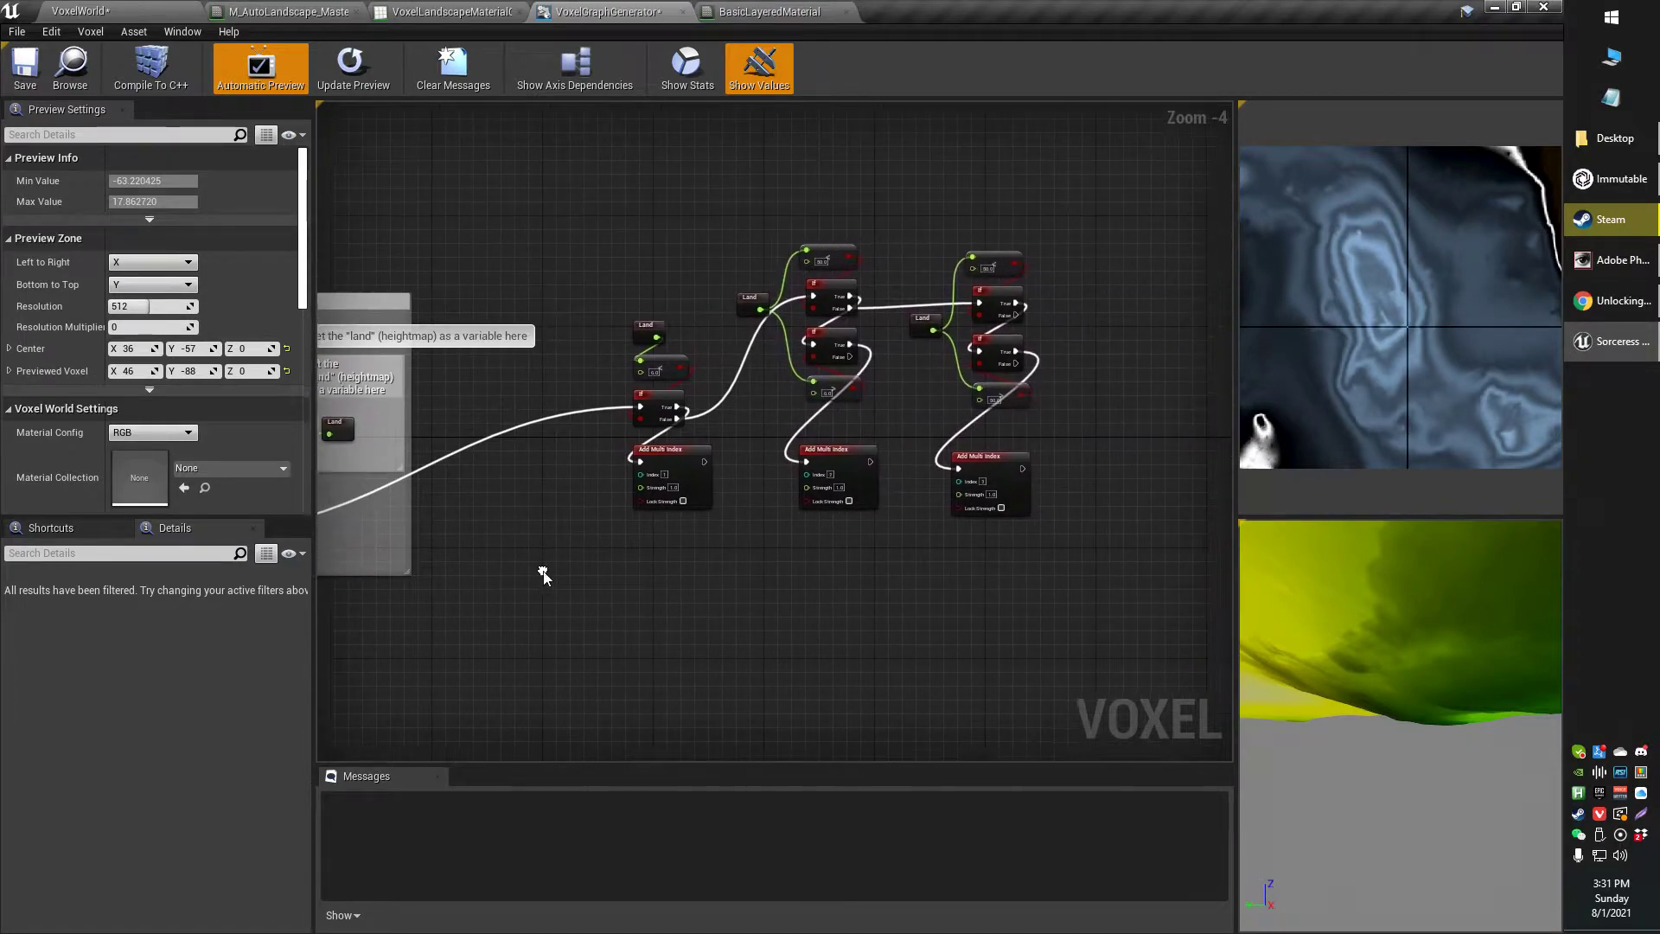
scroll(869, 543, "up", 1)
right_click_drag(868, 543, 810, 659)
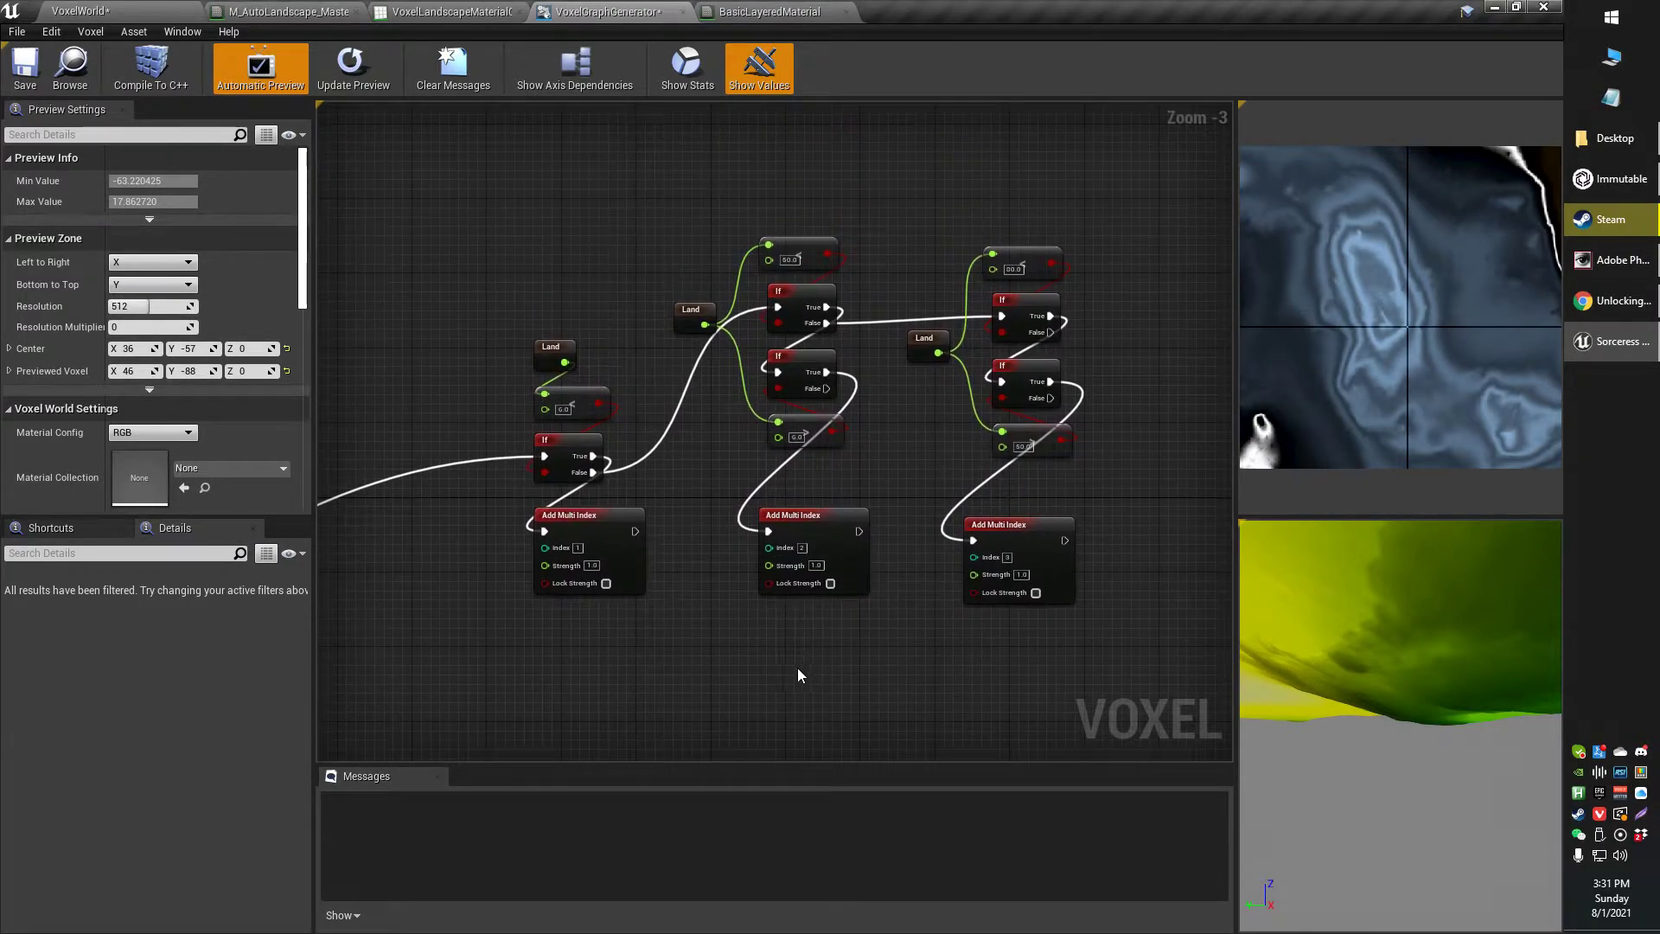
scroll(735, 638, "up", 1)
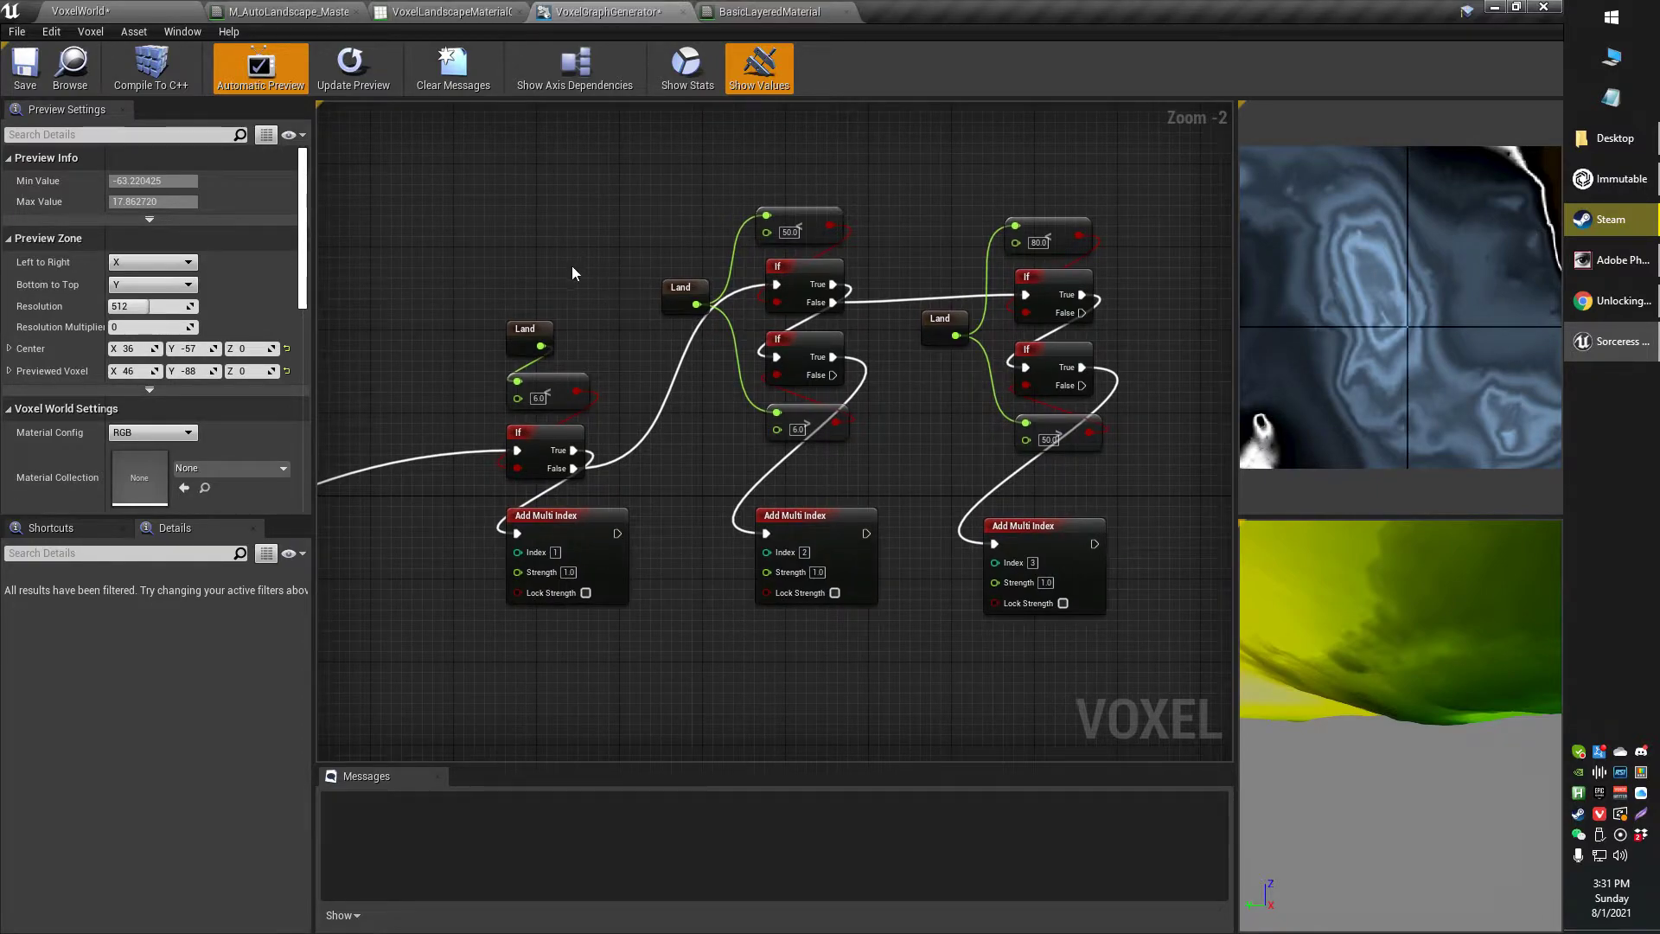
Step: Examine the first Land branch and its less-than threshold, and compare it with the terrain in the VoxelWorld level
left_click_drag(431, 228, 649, 623)
left_click(651, 640)
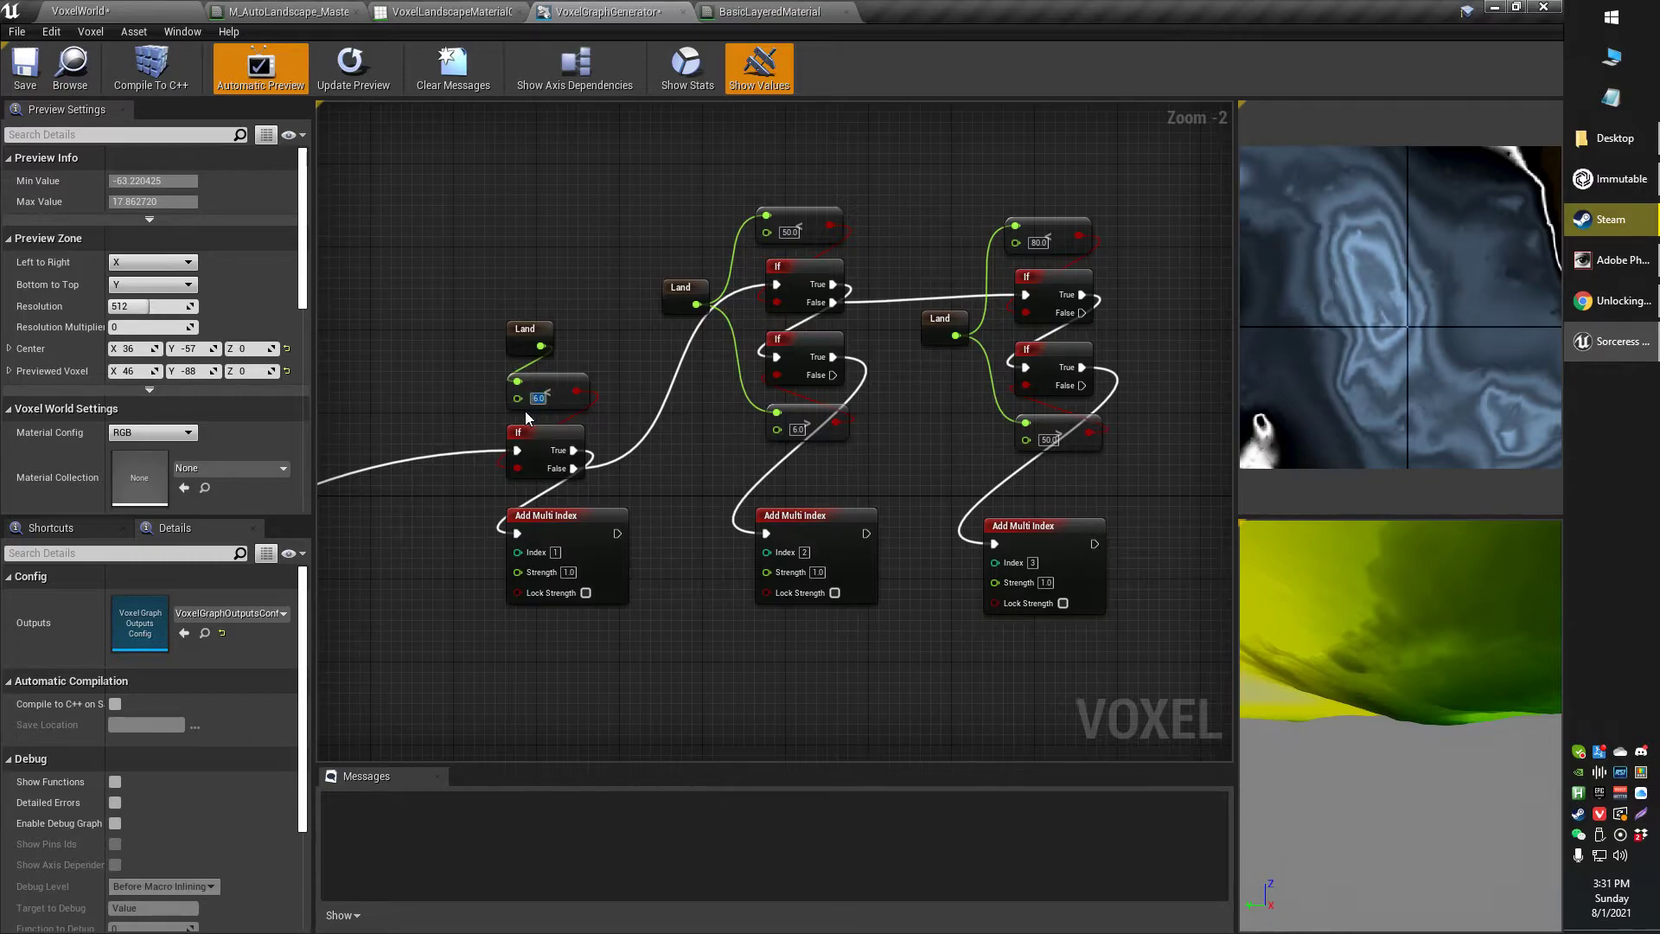
left_click(160, 9)
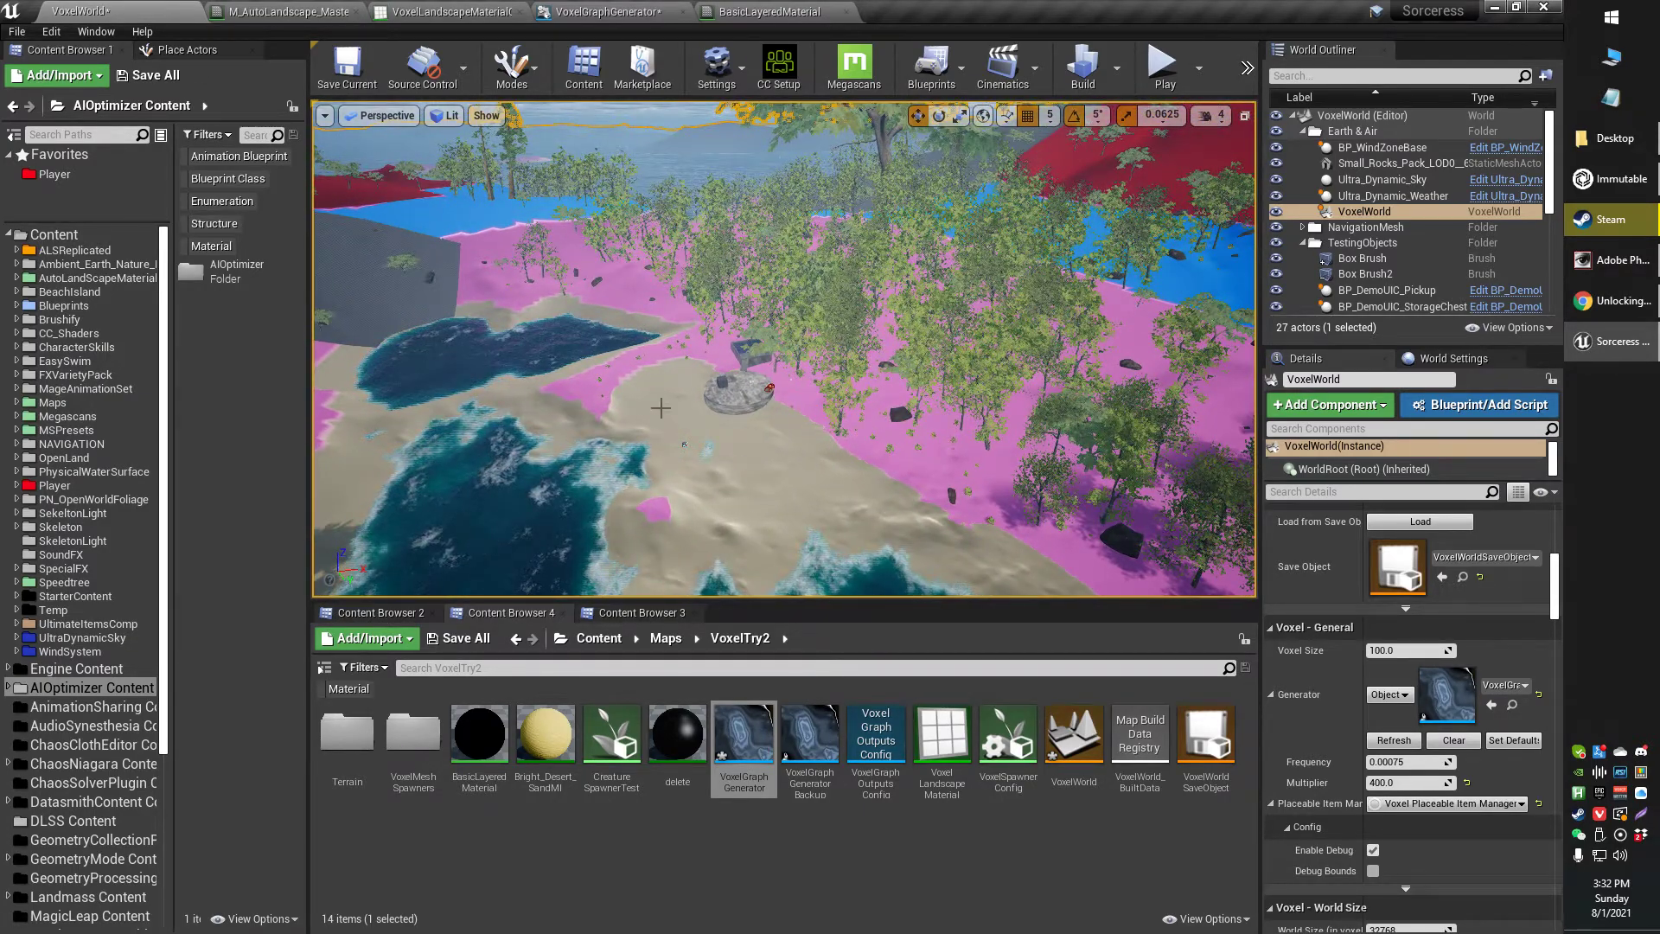
left_click(462, 9)
left_click(605, 8)
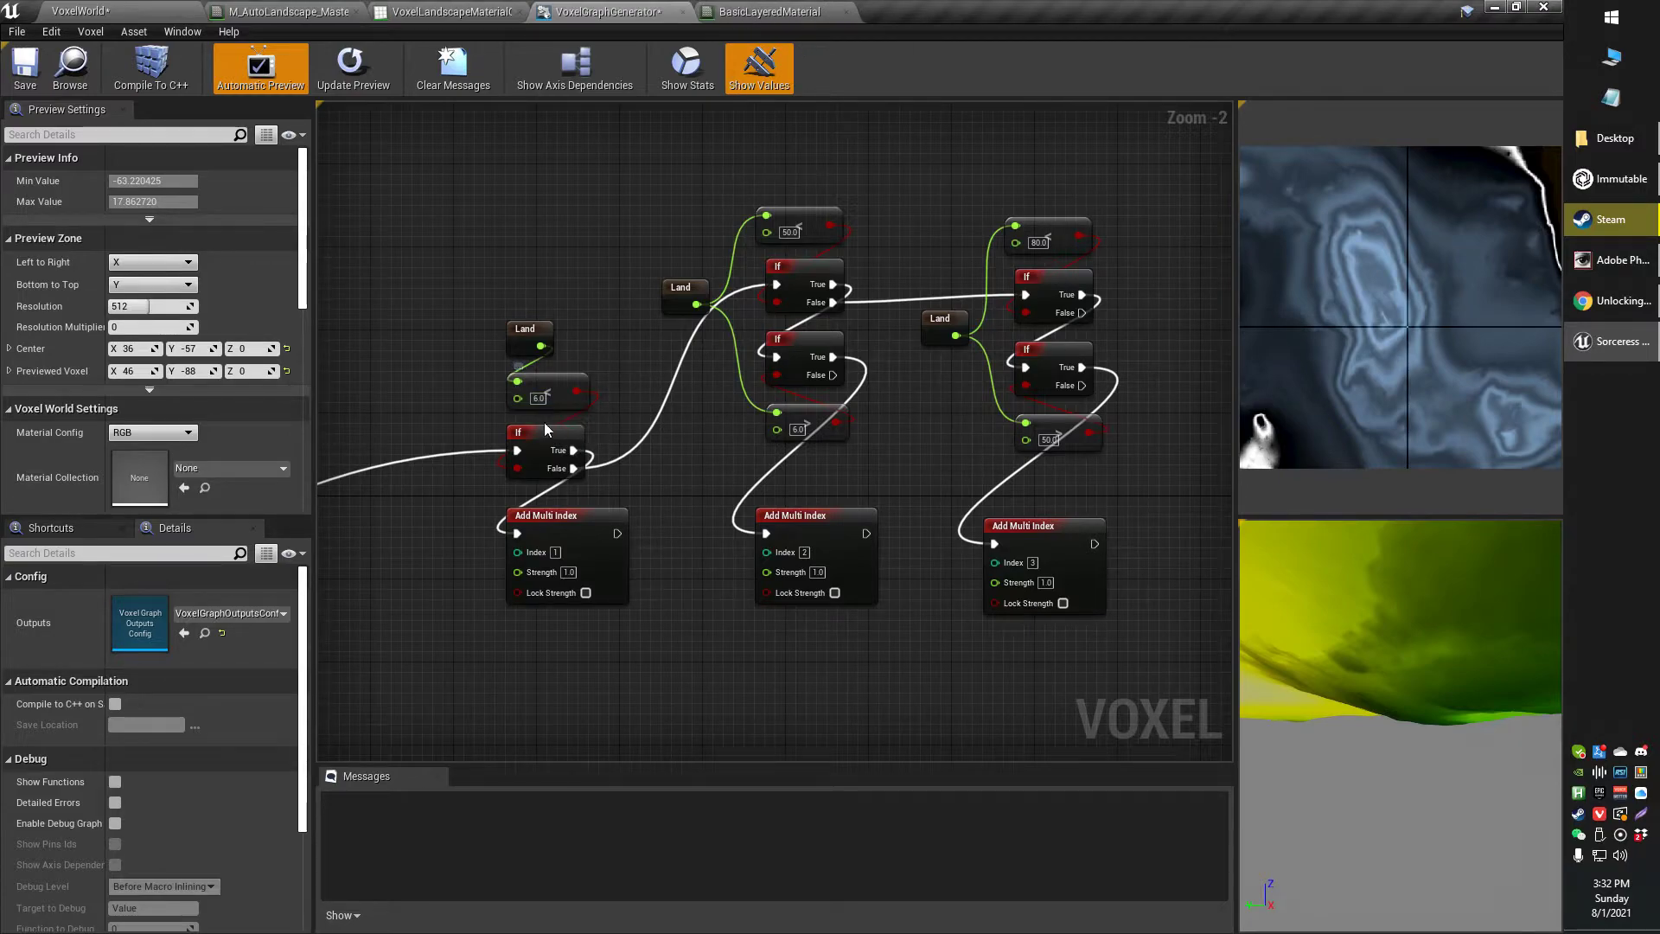
Step: Compare the first Add Multi Index node's index with the WetSand layer's index in the material collection
left_click(539, 526)
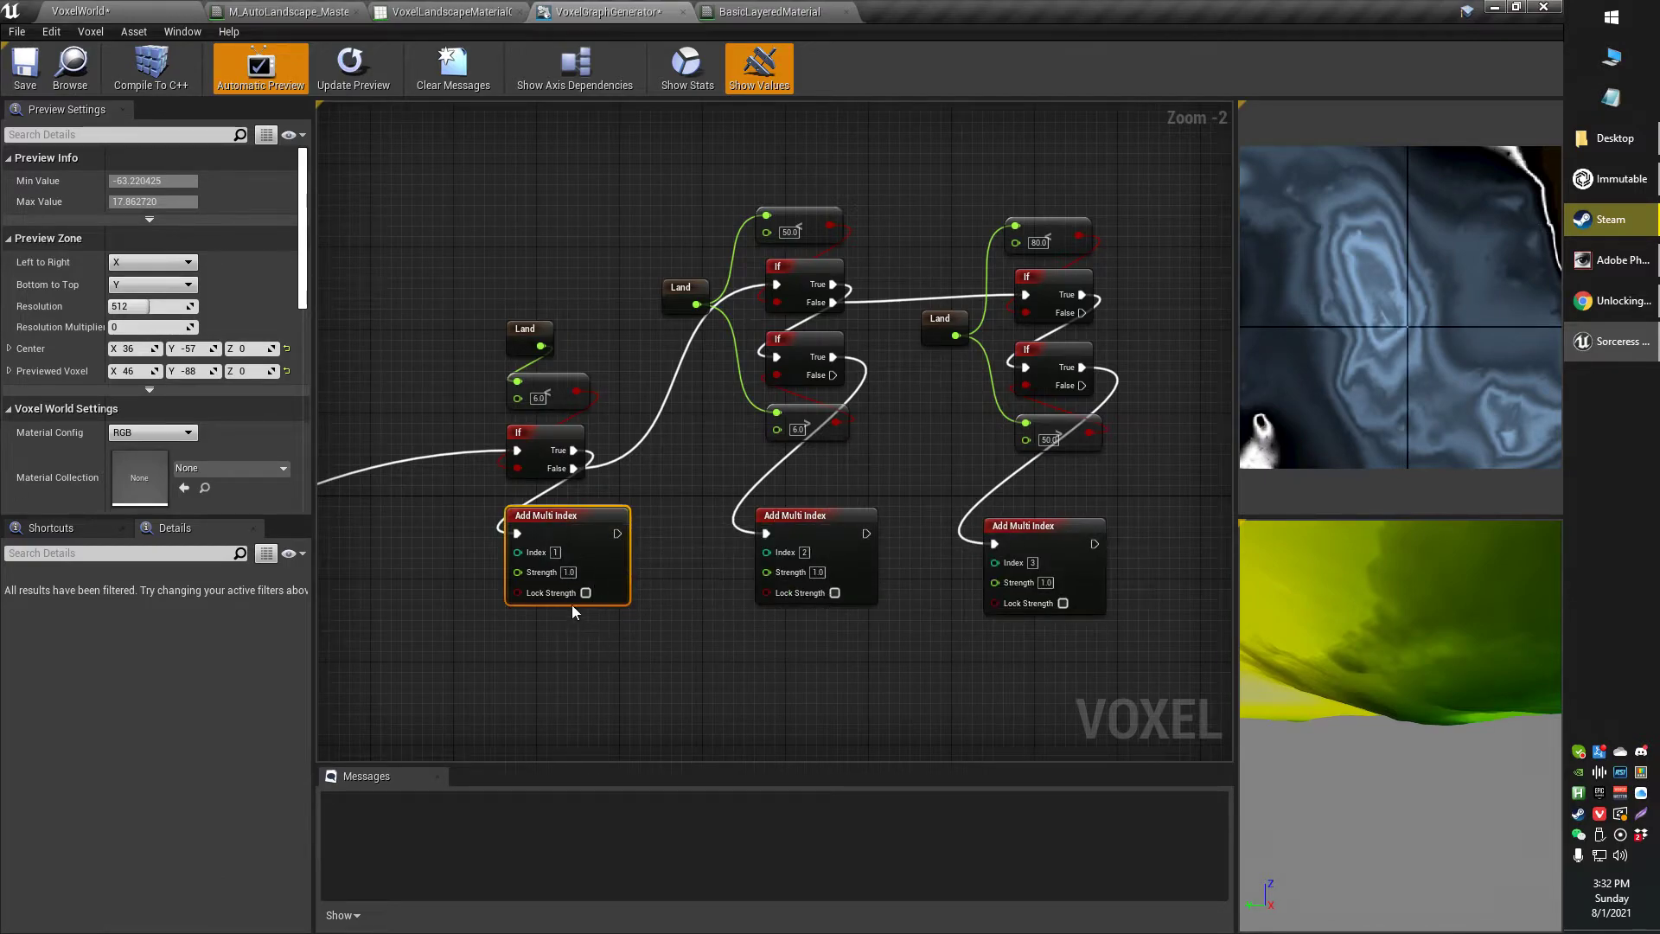
left_click(554, 553)
left_click(450, 11)
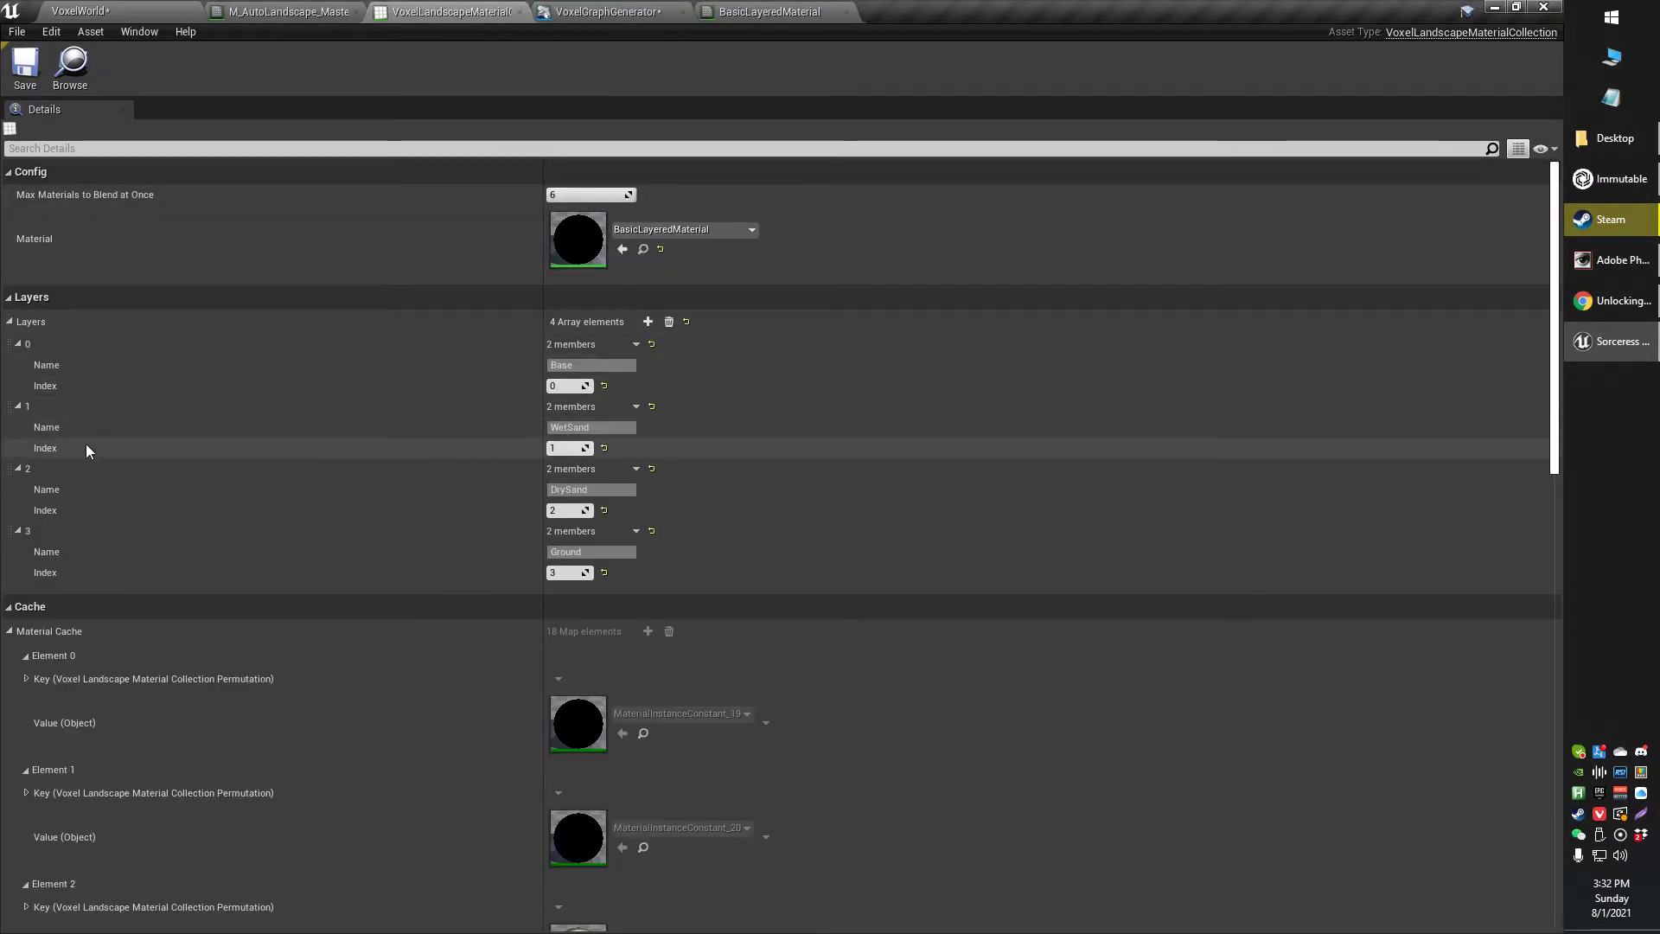
left_click(567, 448)
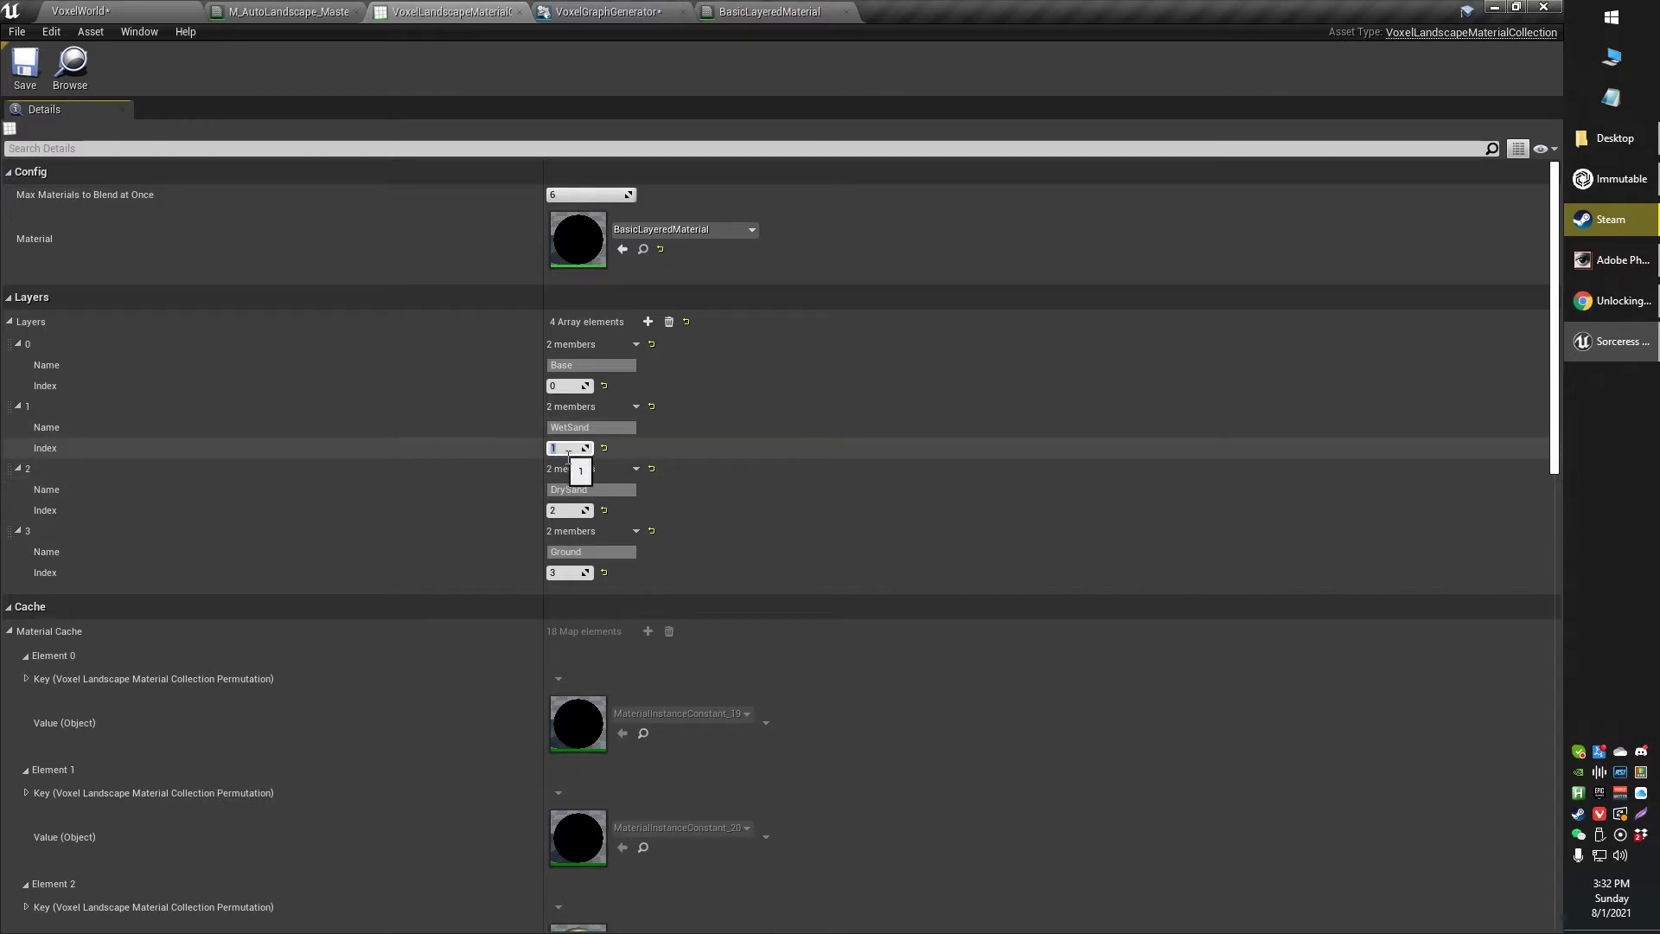
left_click(605, 12)
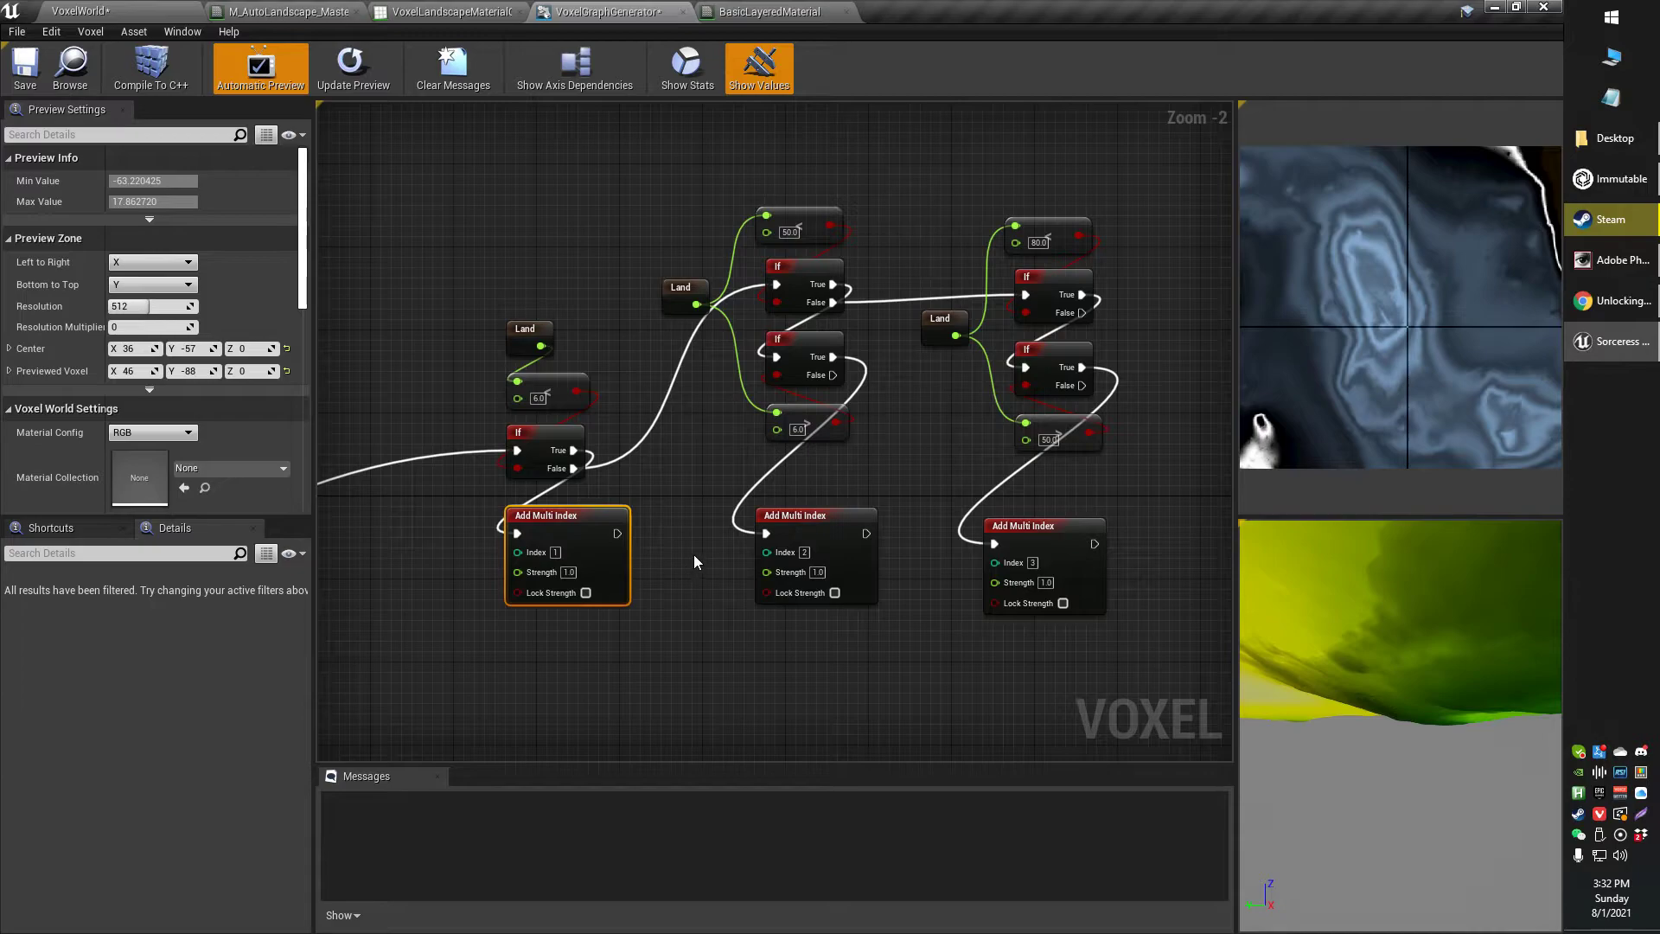
Step: Examine the second branch's upper and lower Land limits, and compare them with the level's terrain and the BasicLayeredMaterial layers
right_click_drag(694, 562, 667, 579)
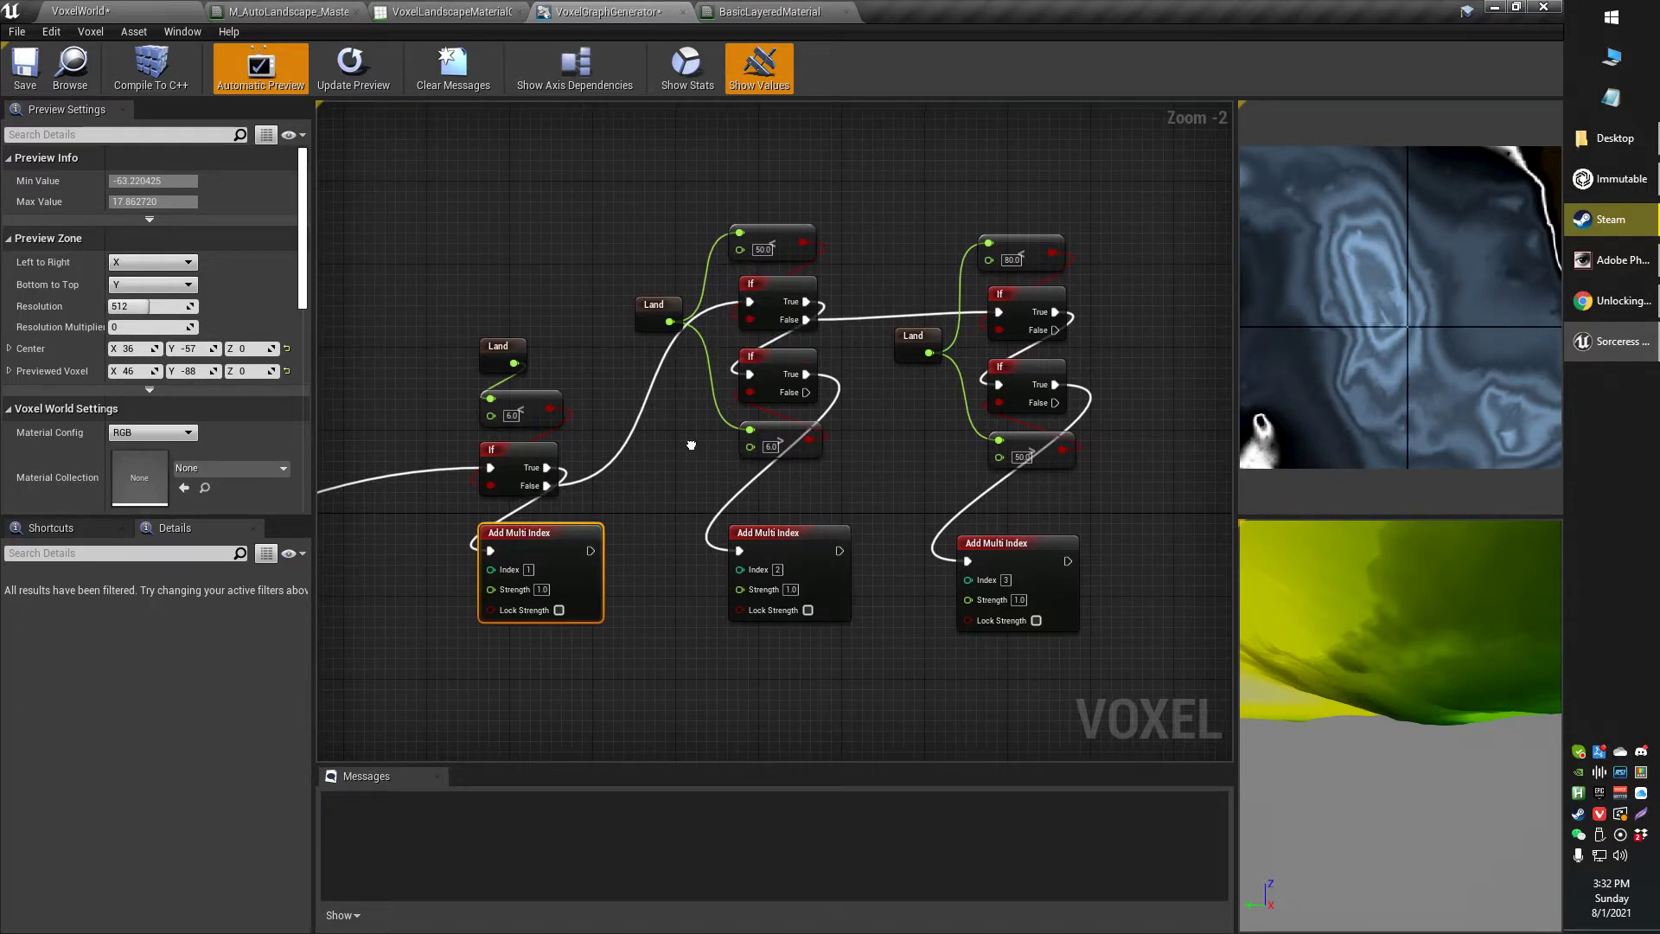
right_click_drag(701, 443, 657, 443)
left_click(627, 313)
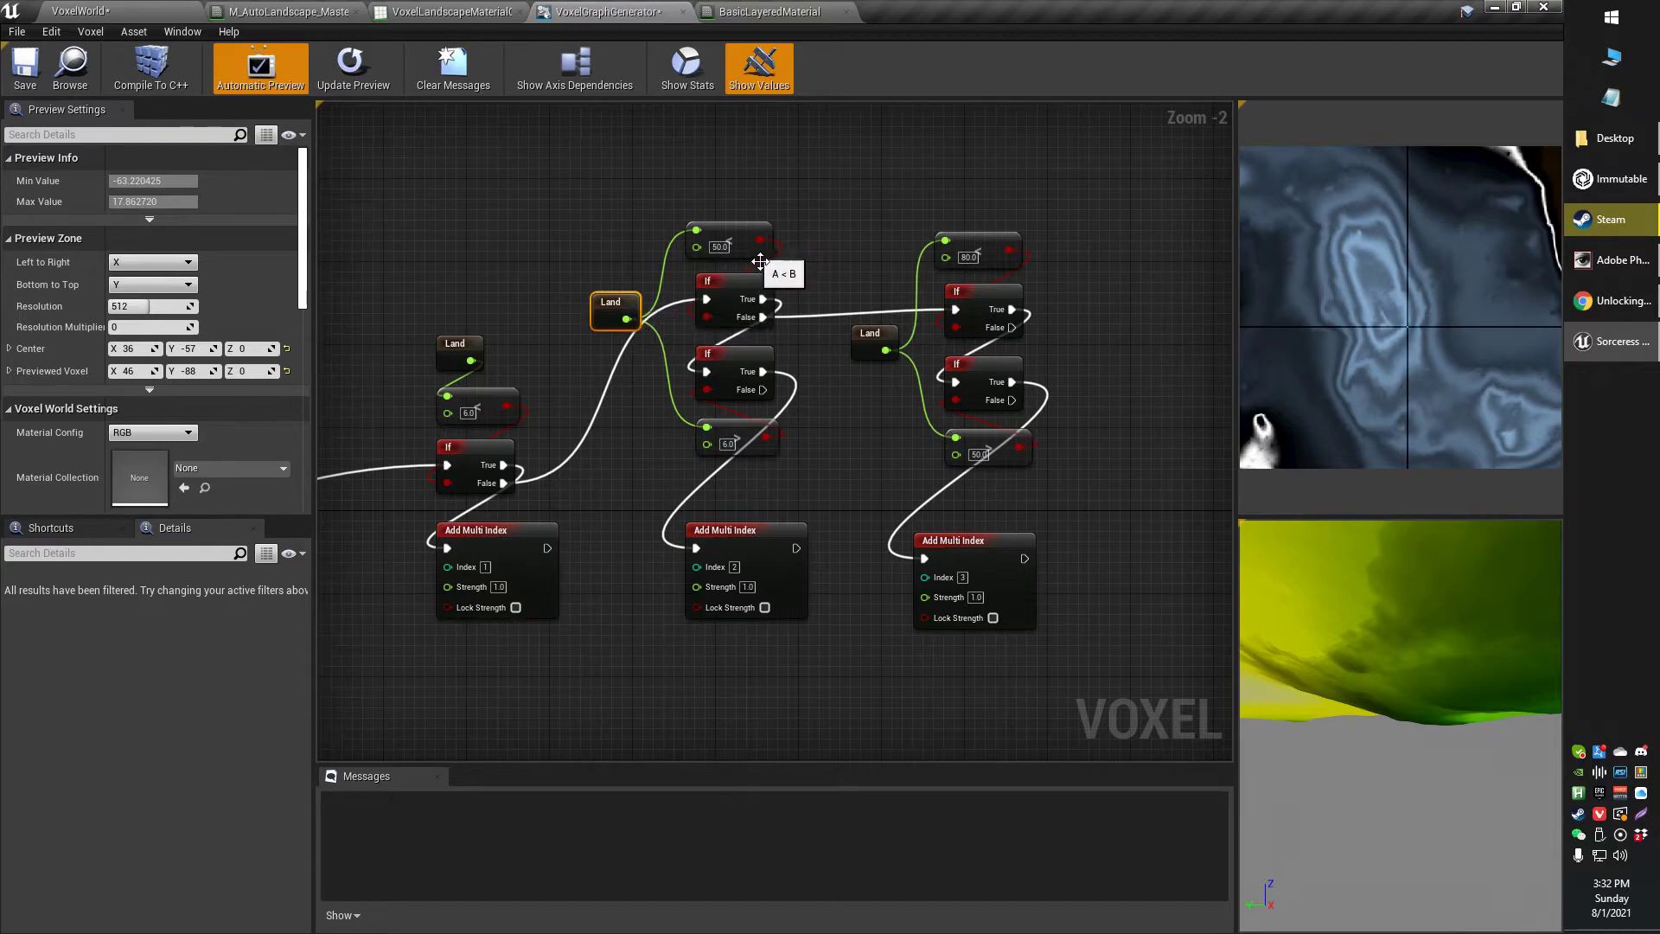
left_click(721, 248)
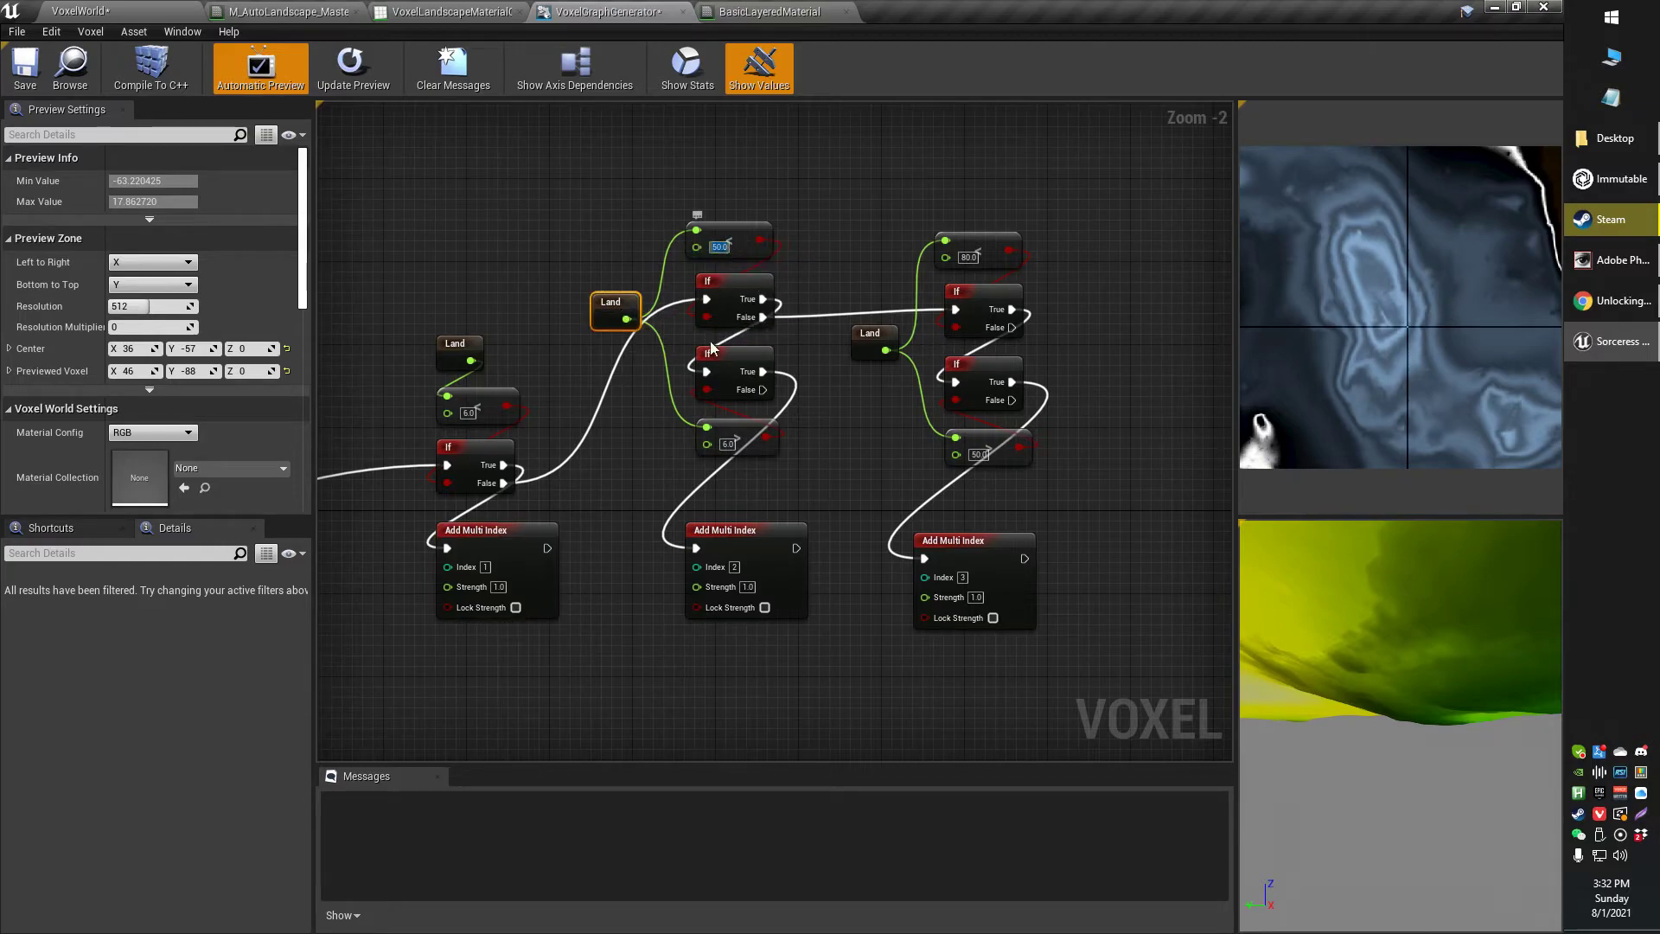
left_click(727, 444)
left_click(152, 8)
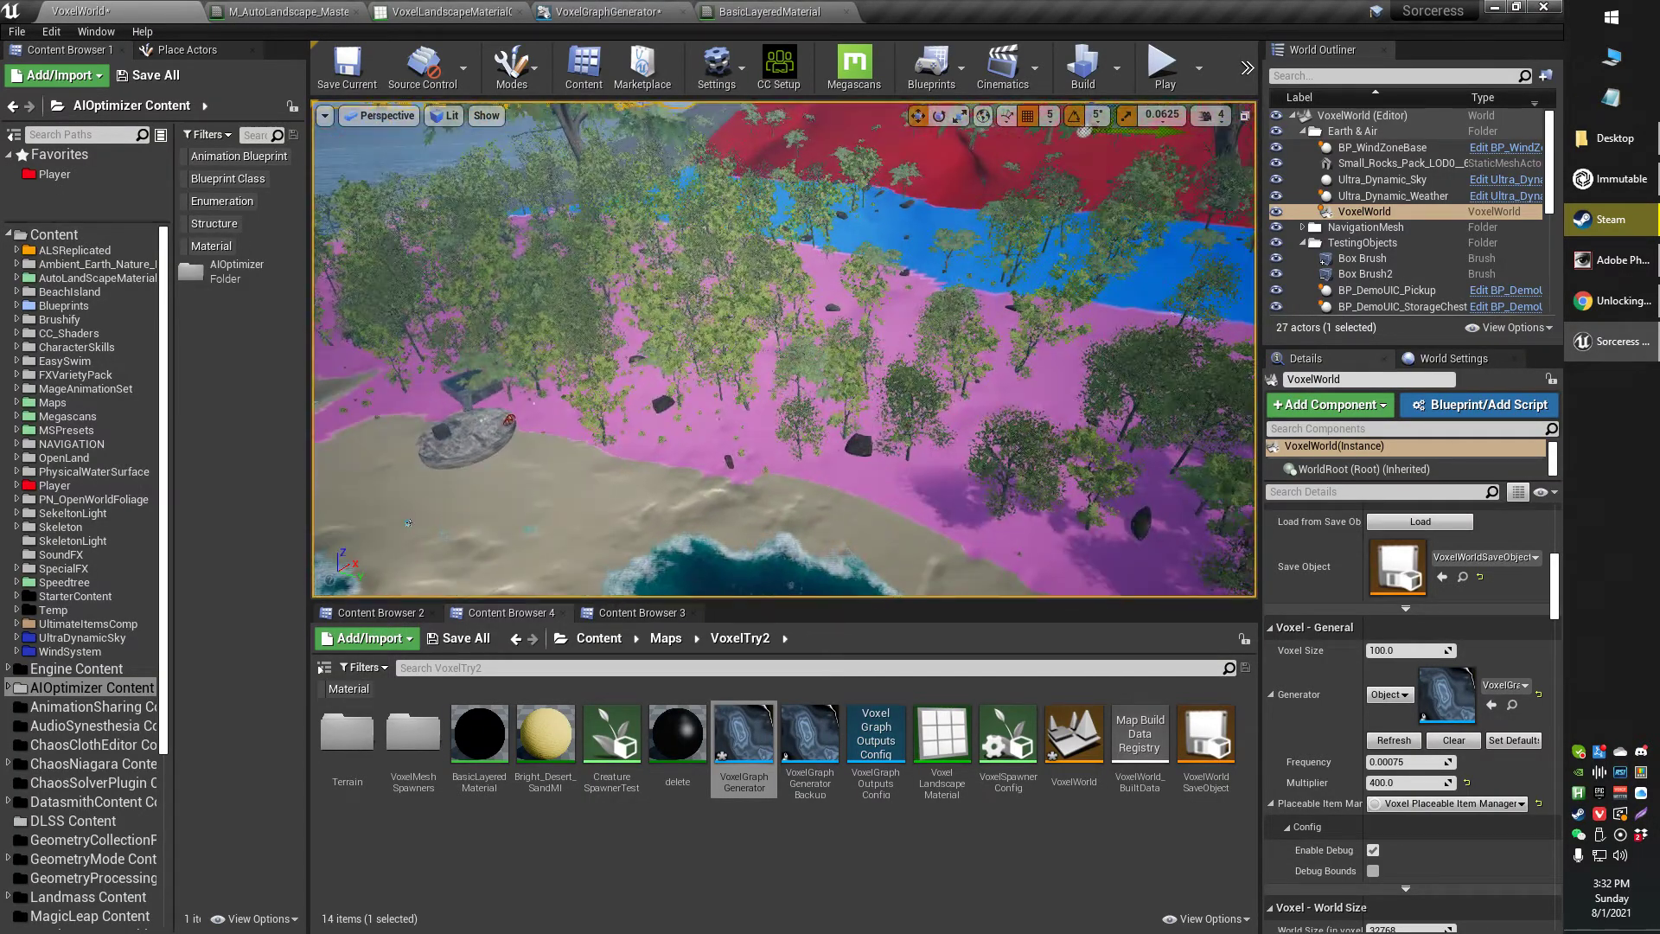
left_click(718, 9)
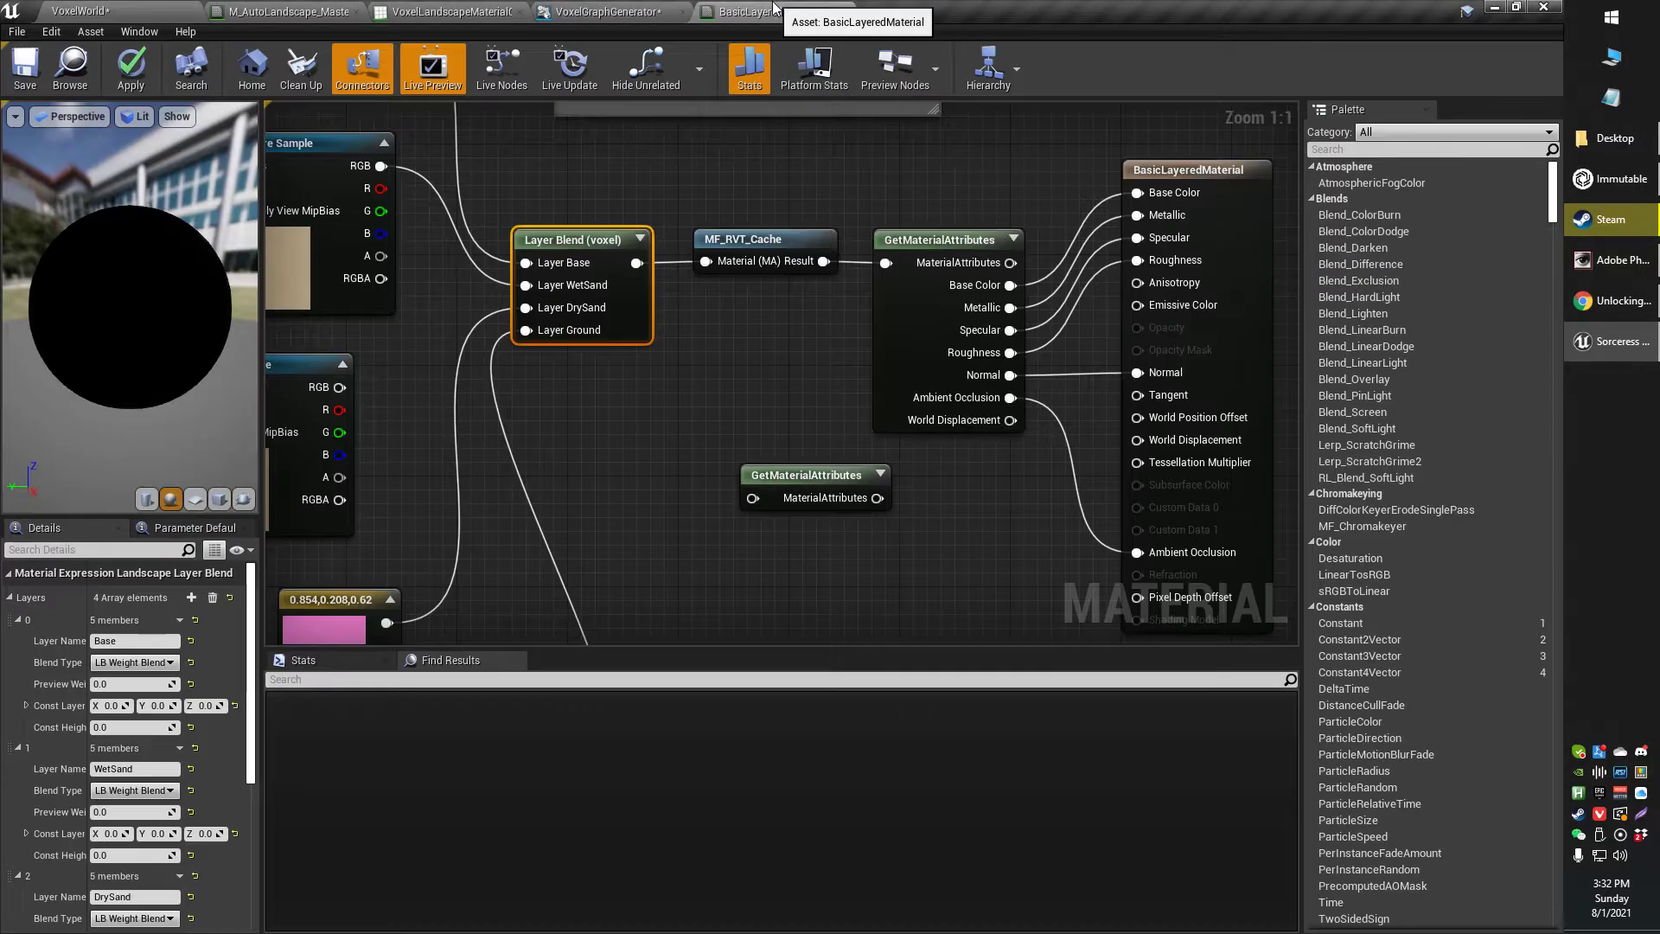
left_click(540, 9)
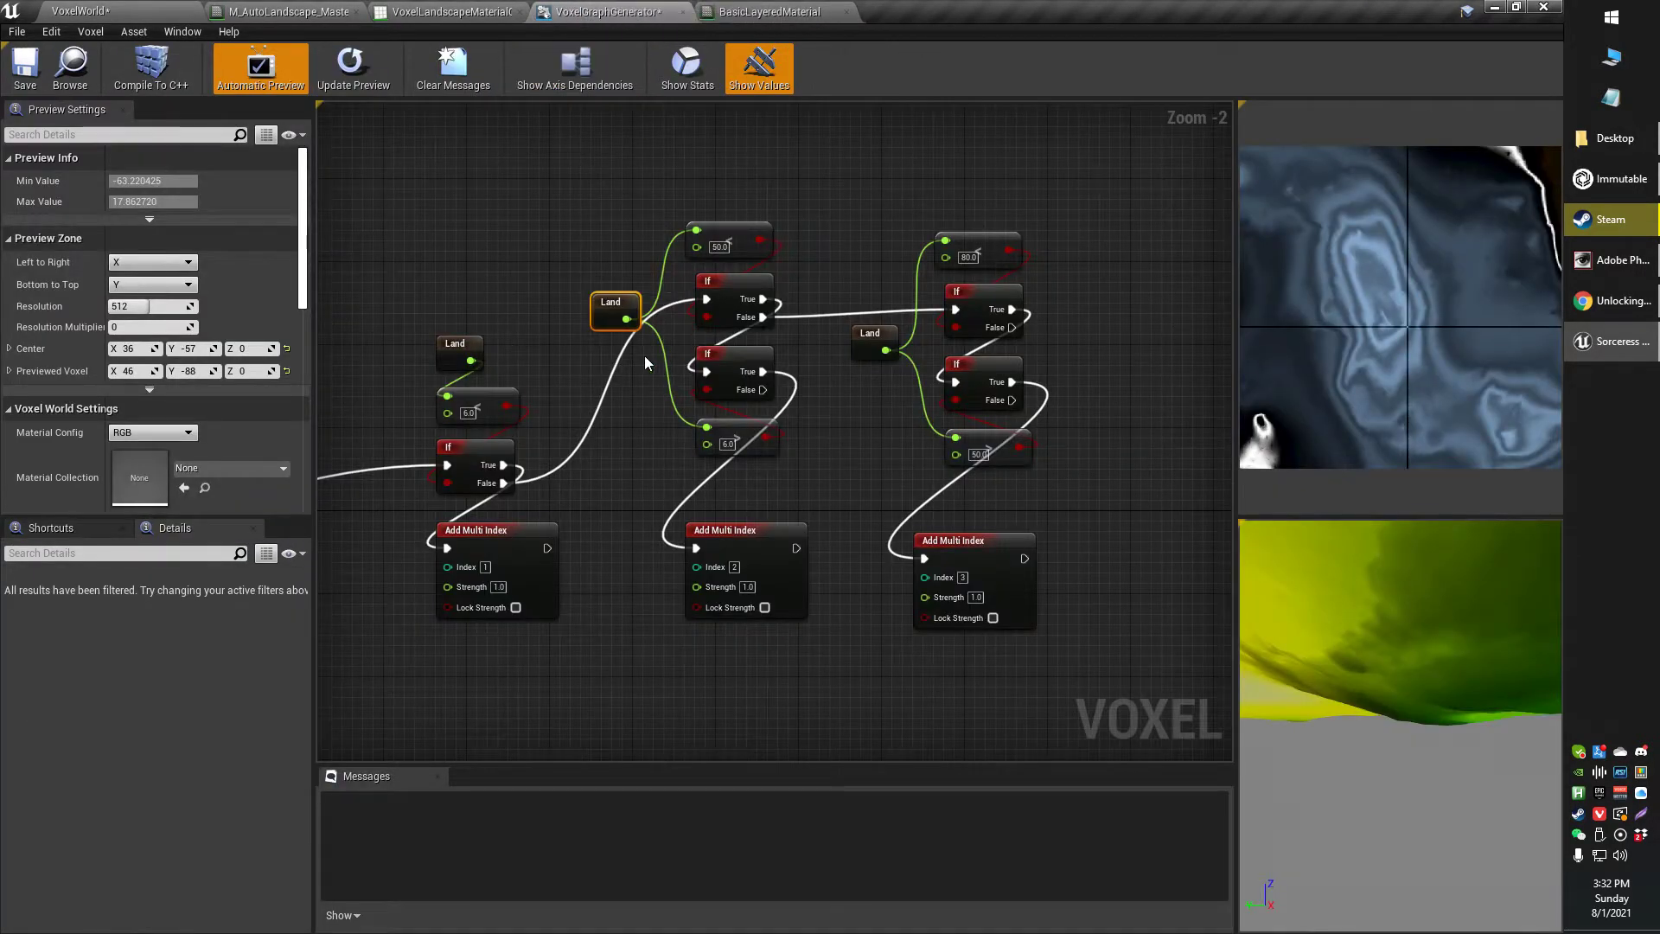
Step: Examine the third Land branch, view the matching terrain in the level, and return to the VoxelGraphGenerator graph
scroll(714, 381, "up", 2)
right_click_drag(714, 389, 678, 372)
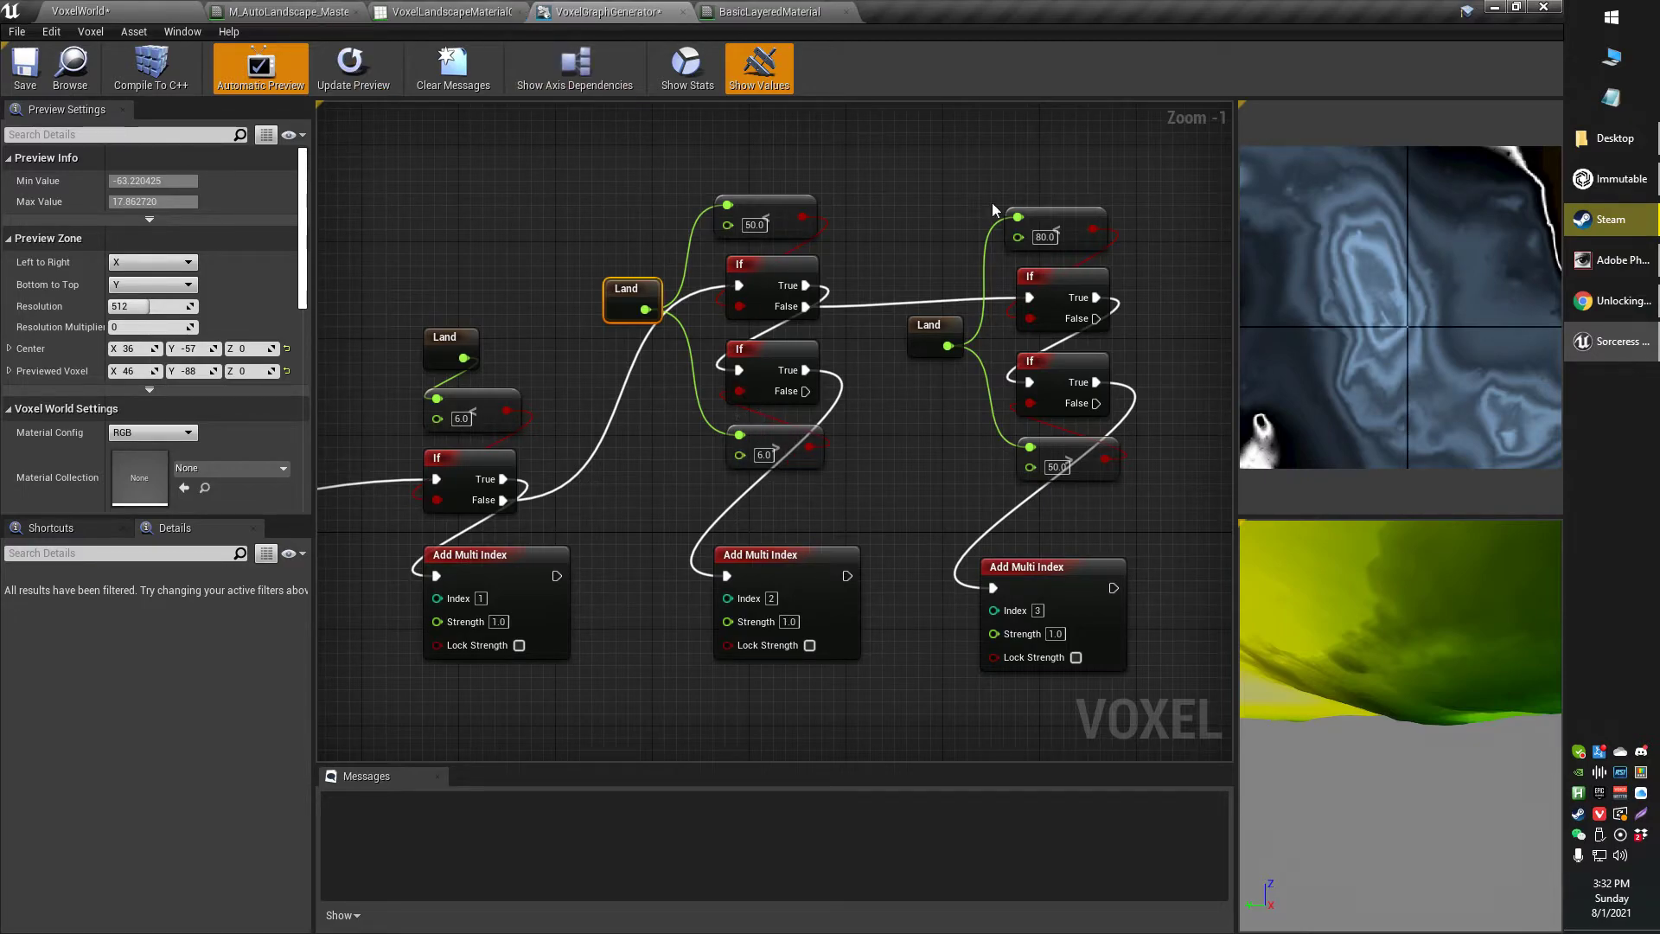
left_click(184, 7)
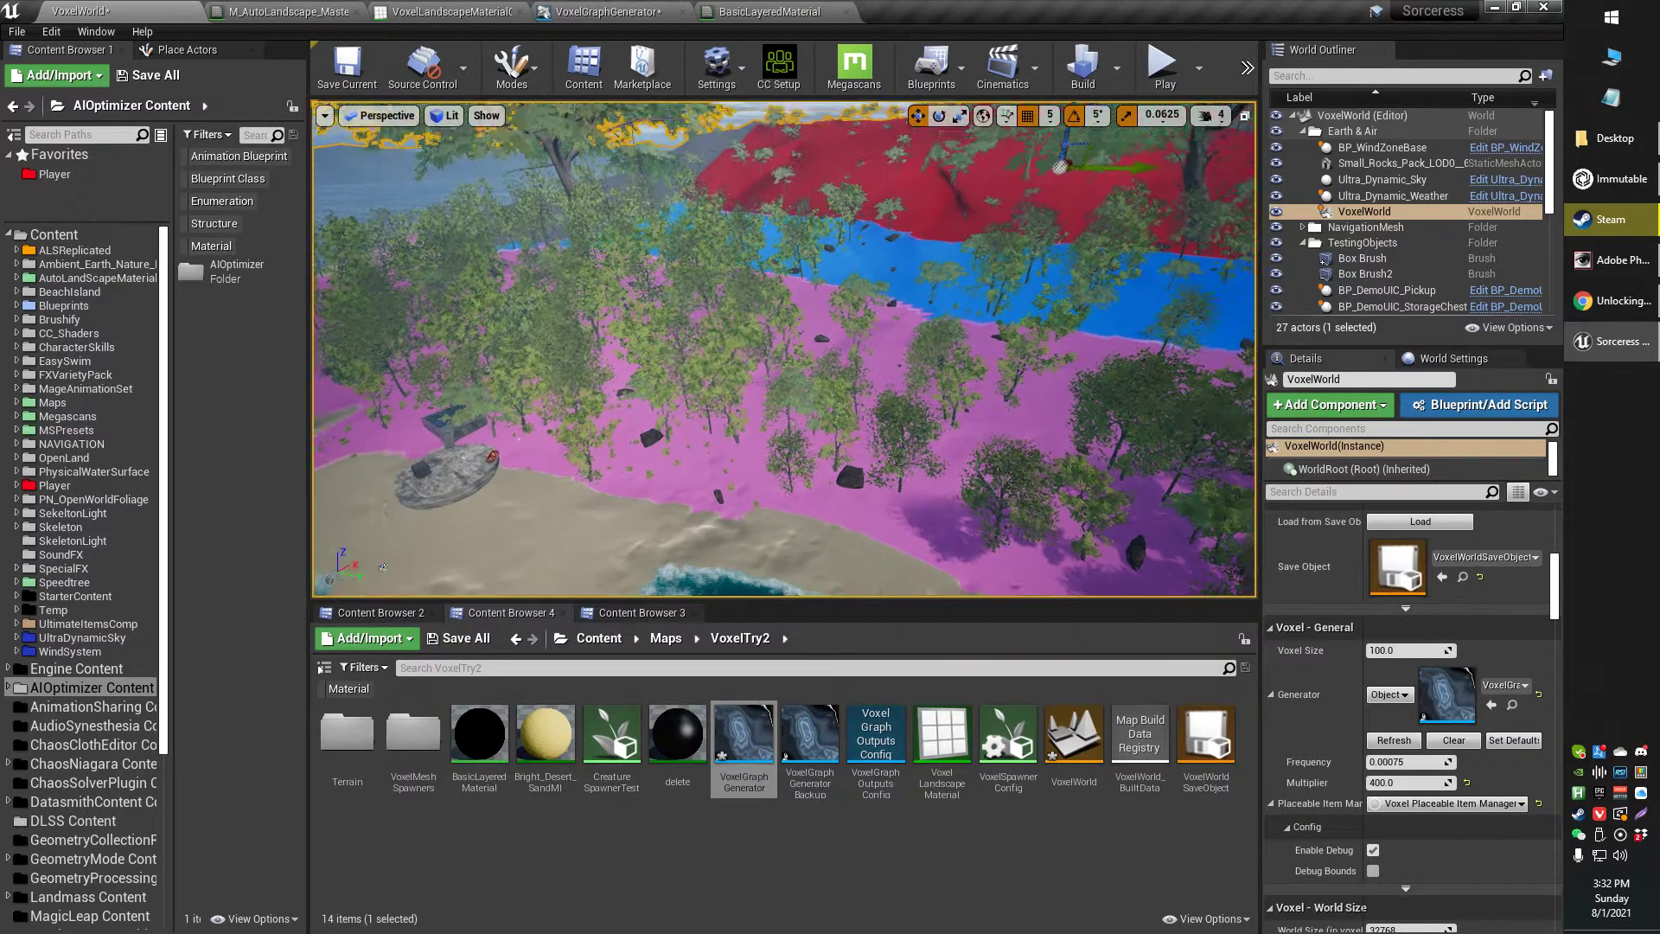
right_click_drag(958, 202, 942, 212)
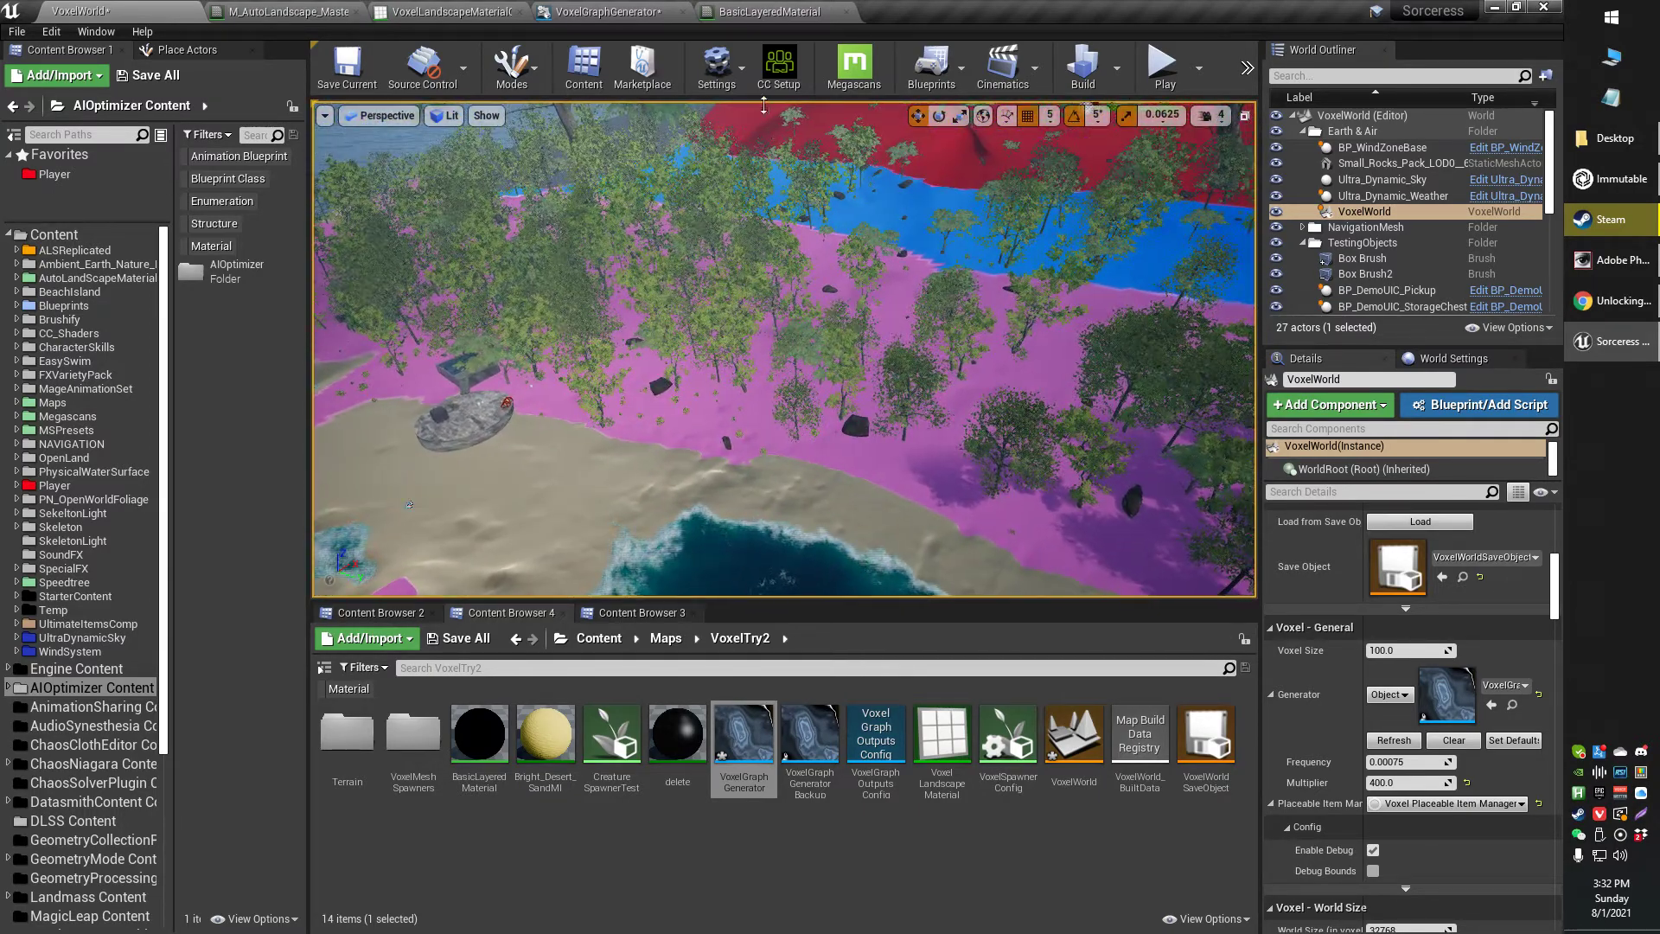
left_click(735, 8)
left_click(663, 7)
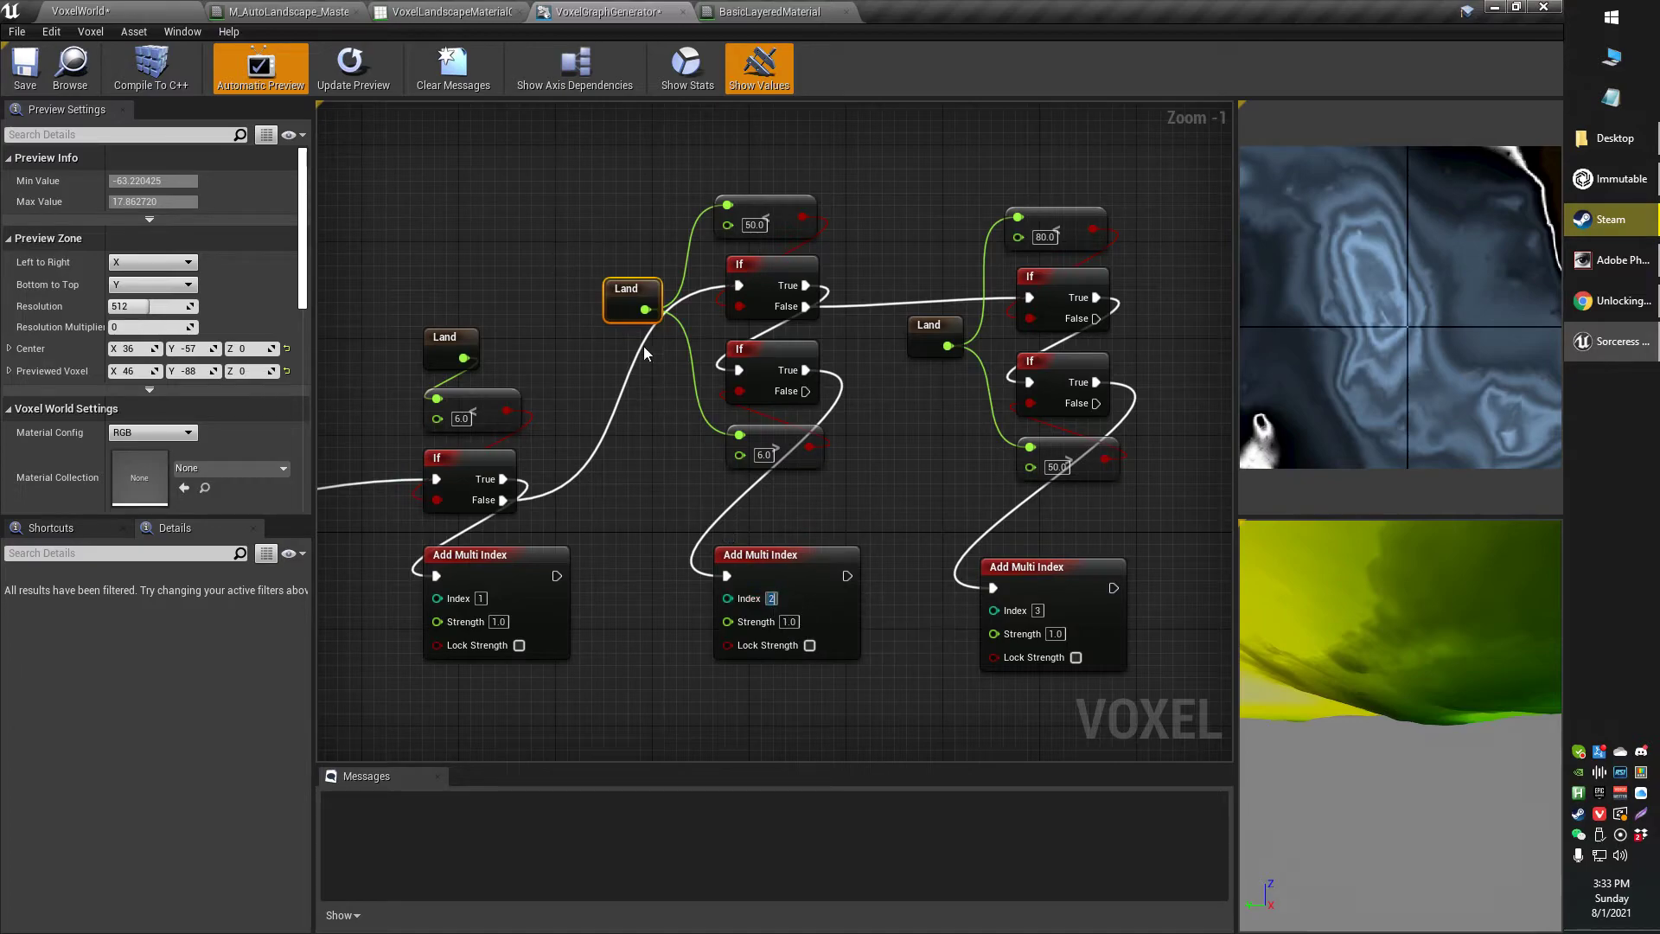
Step: Search the VoxelGraphGenerator graph's available nodes for "add mult" to show where the Add Multi Index node is found
left_click(1037, 614)
right_click(902, 482)
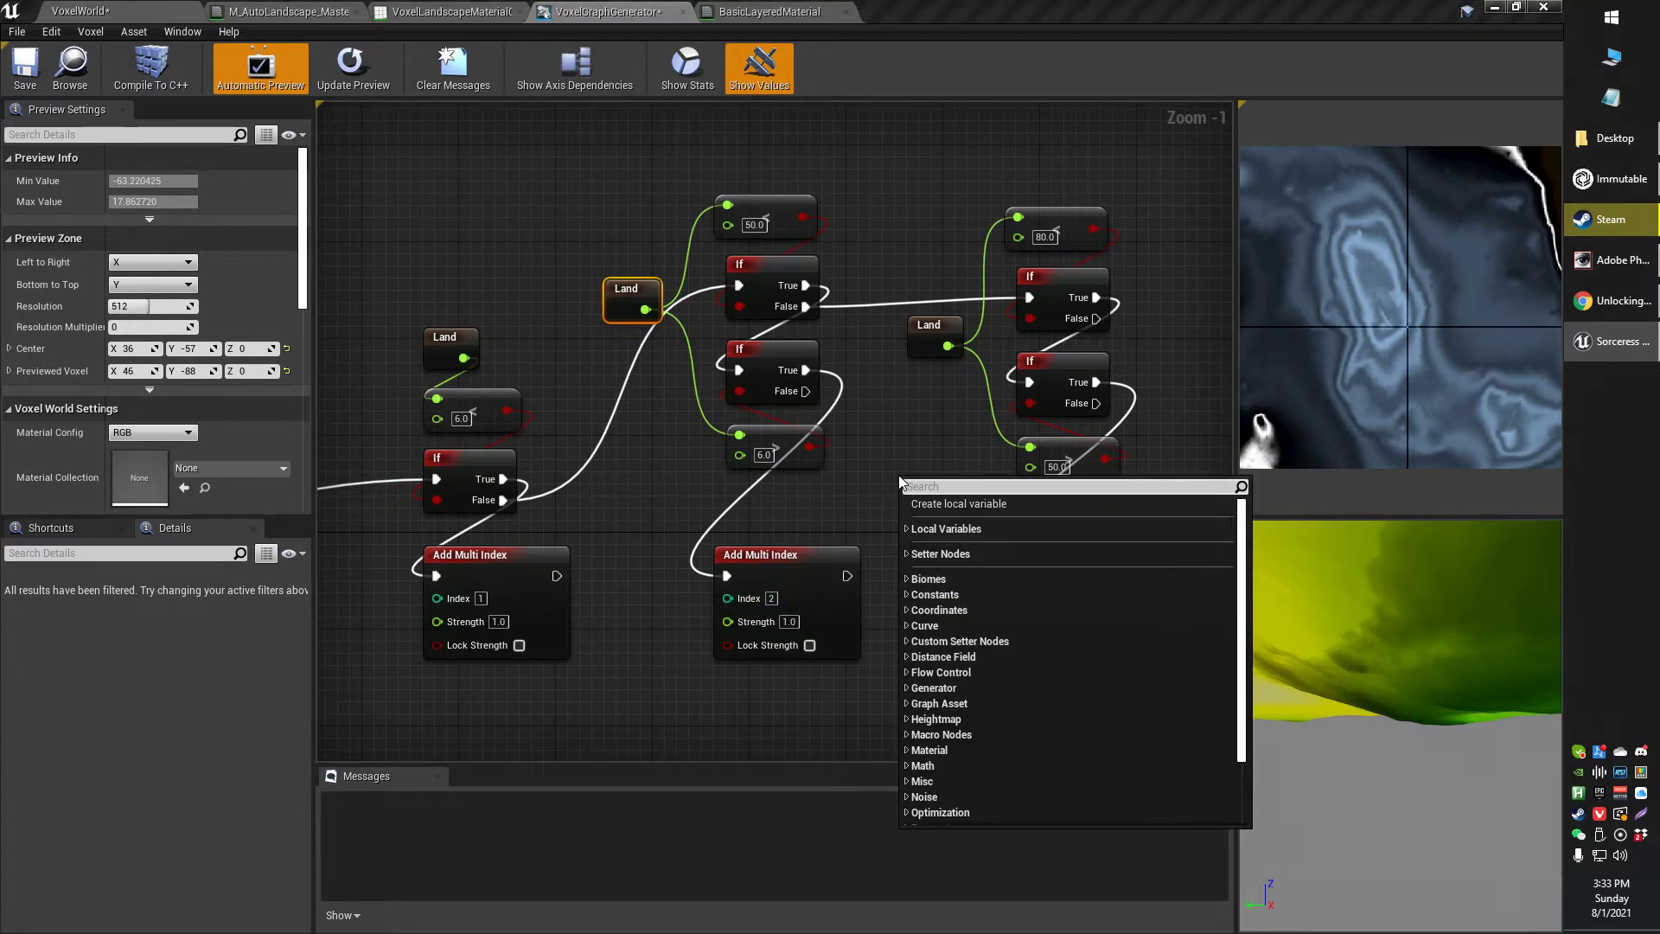
type("add mult")
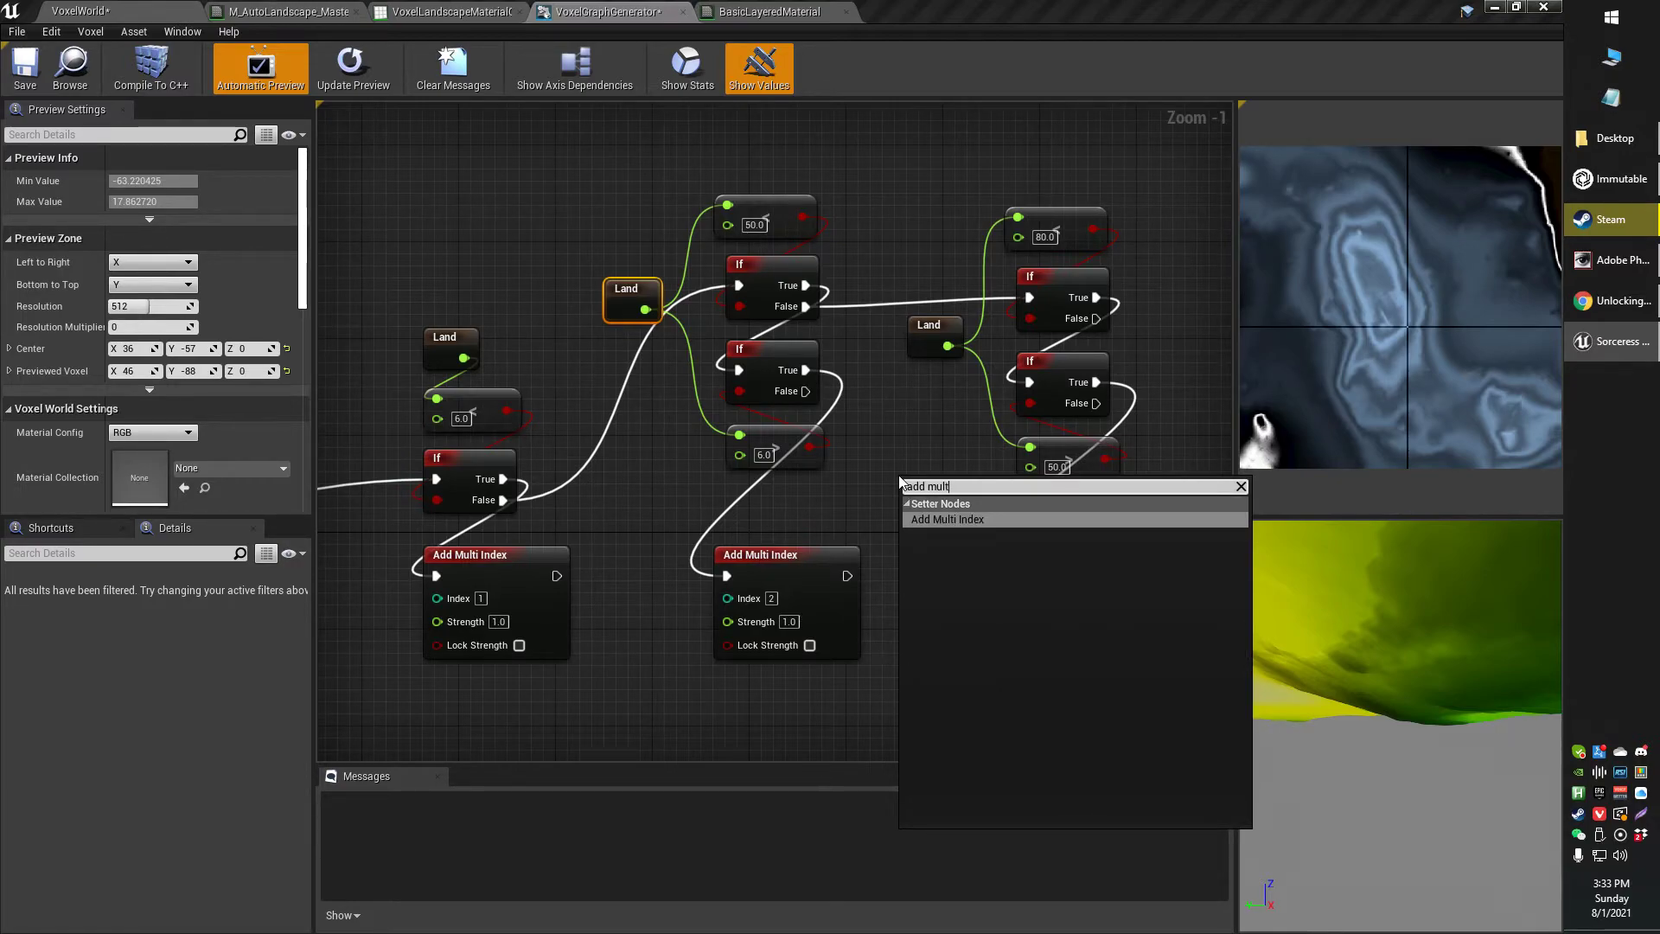
left_click(891, 474)
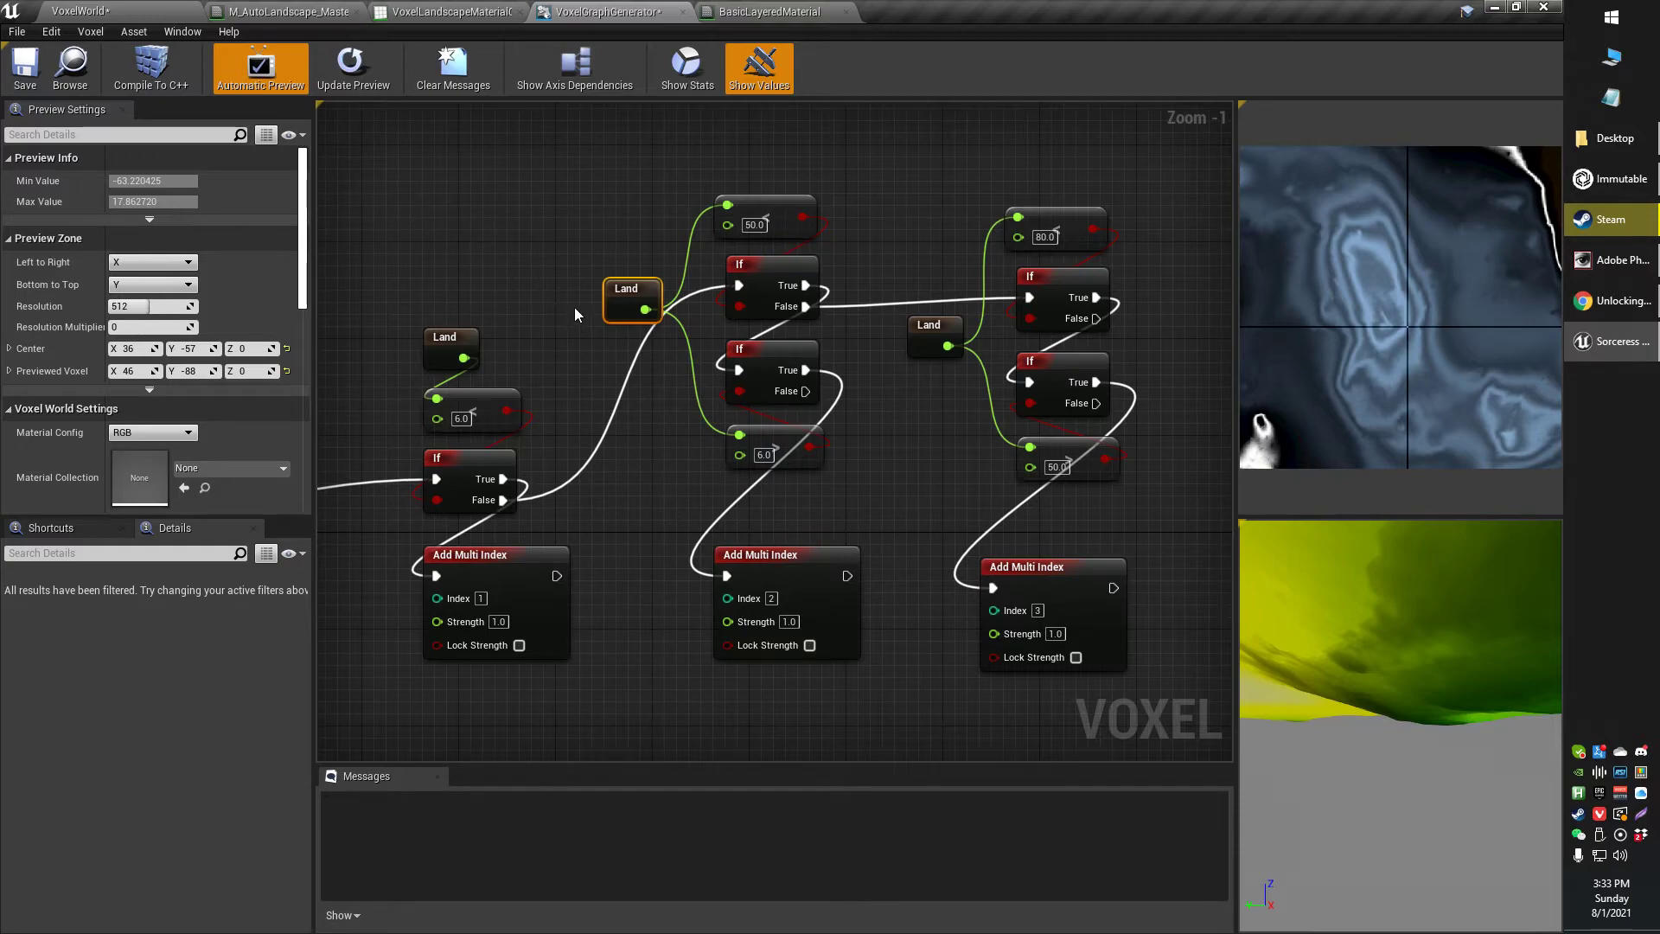
Step: Compare the VoxelWorld level's terrain colours with the Layer Blend node's layers and connected inputs in BasicLayeredMaterial
left_click(104, 10)
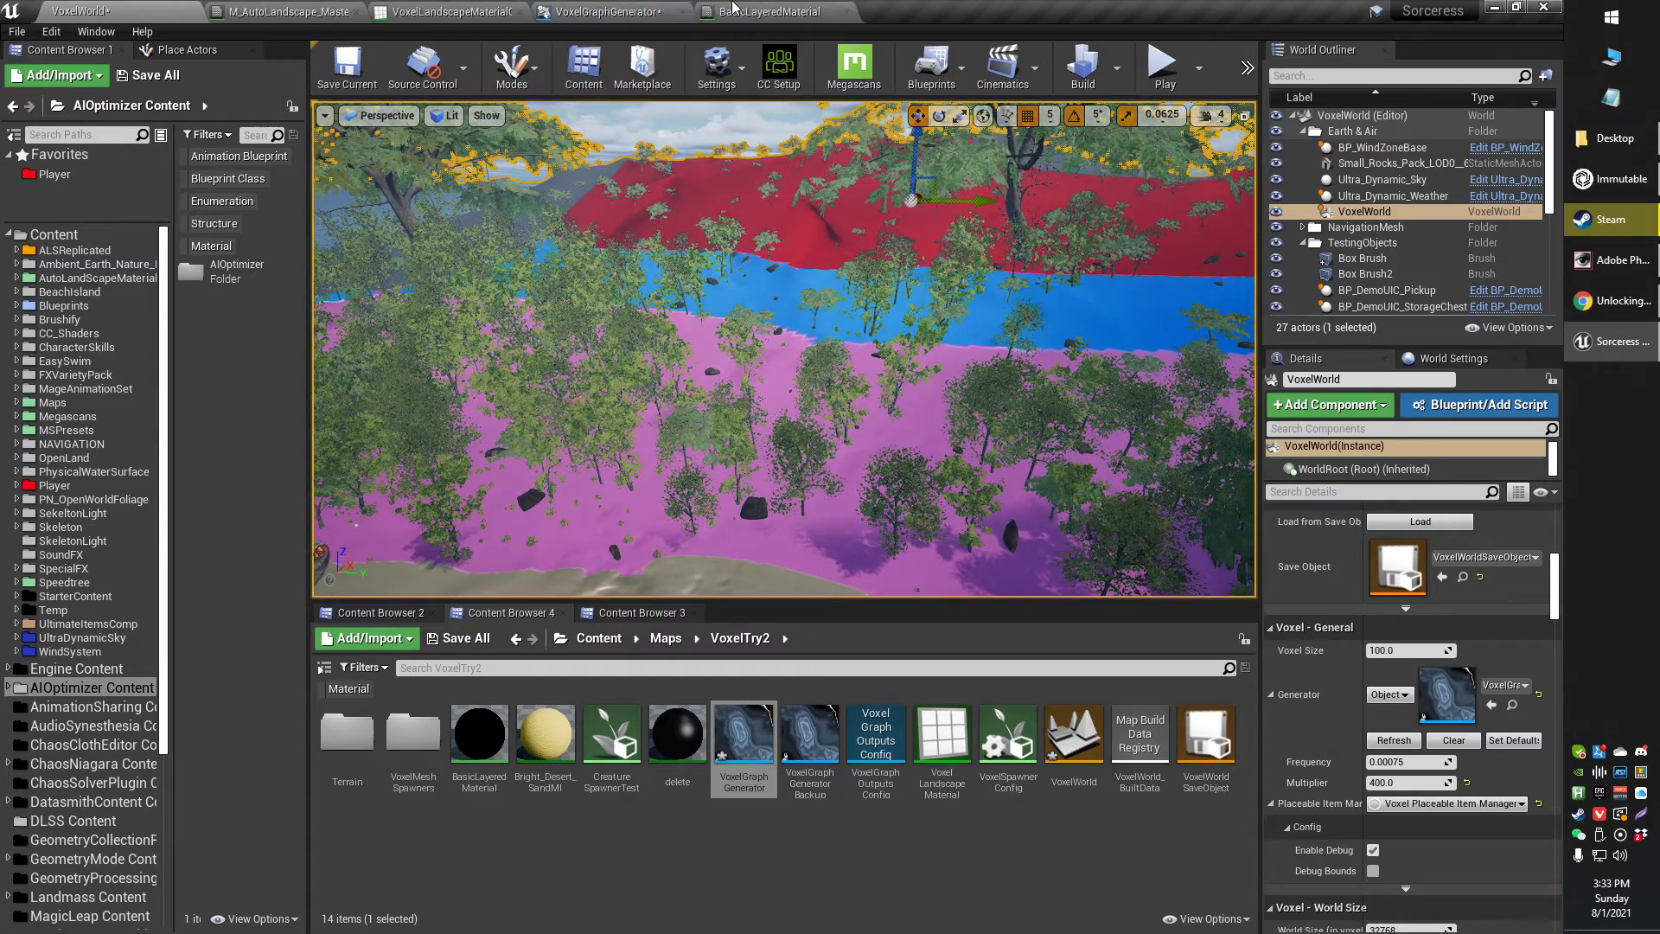
left_click(735, 8)
scroll(728, 290, "down", 1)
right_click_drag(605, 357, 730, 375)
scroll(647, 375, "up", 1)
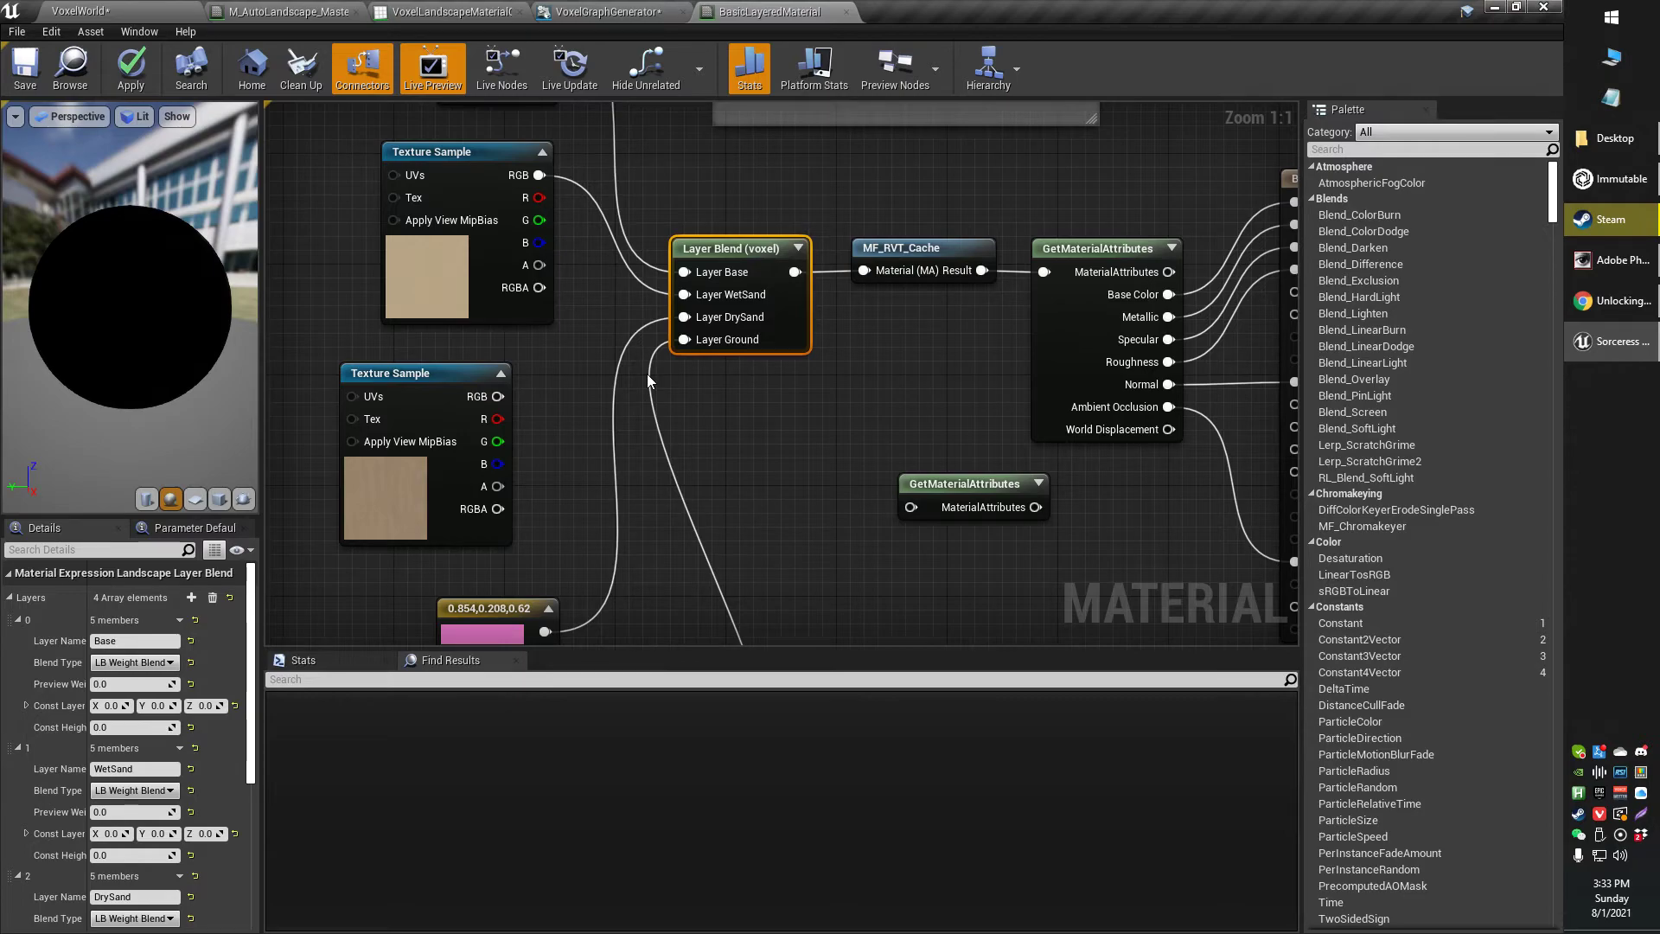
scroll(674, 370, "down", 1)
right_click_drag(787, 359, 683, 325)
scroll(780, 400, "down", 1)
scroll(738, 377, "down", 1)
scroll(711, 285, "up", 1)
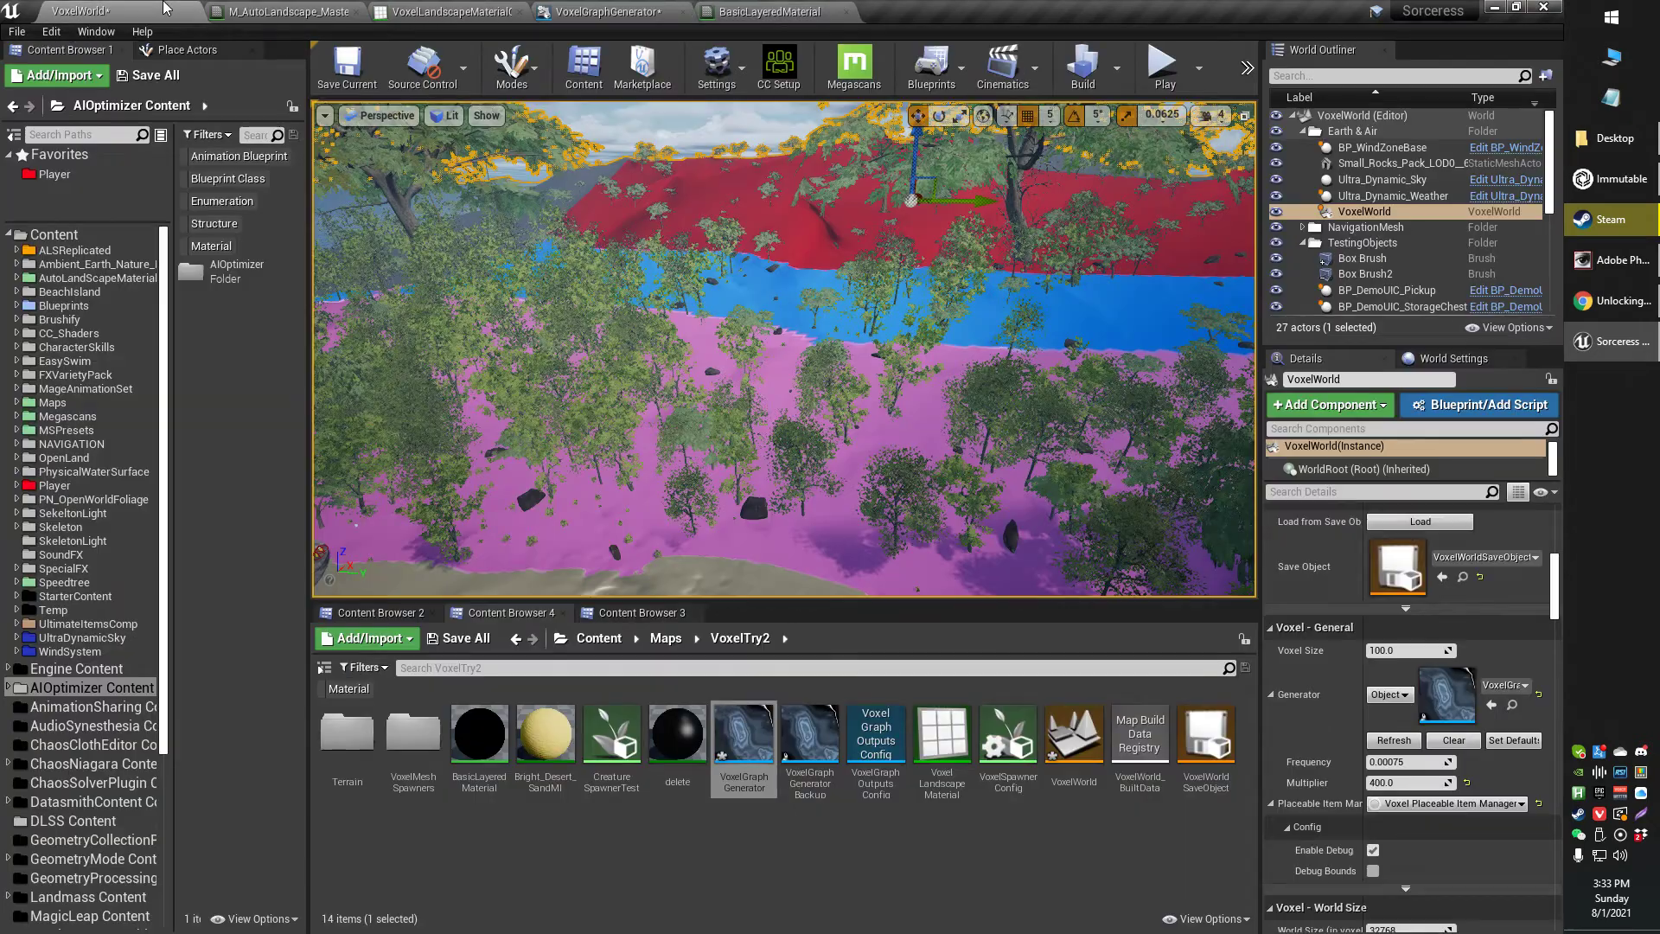
Step: Inspect the coloured terrain bands in the VoxelWorld level from several viewing angles
left_click(167, 10)
right_click_drag(665, 423, 679, 421)
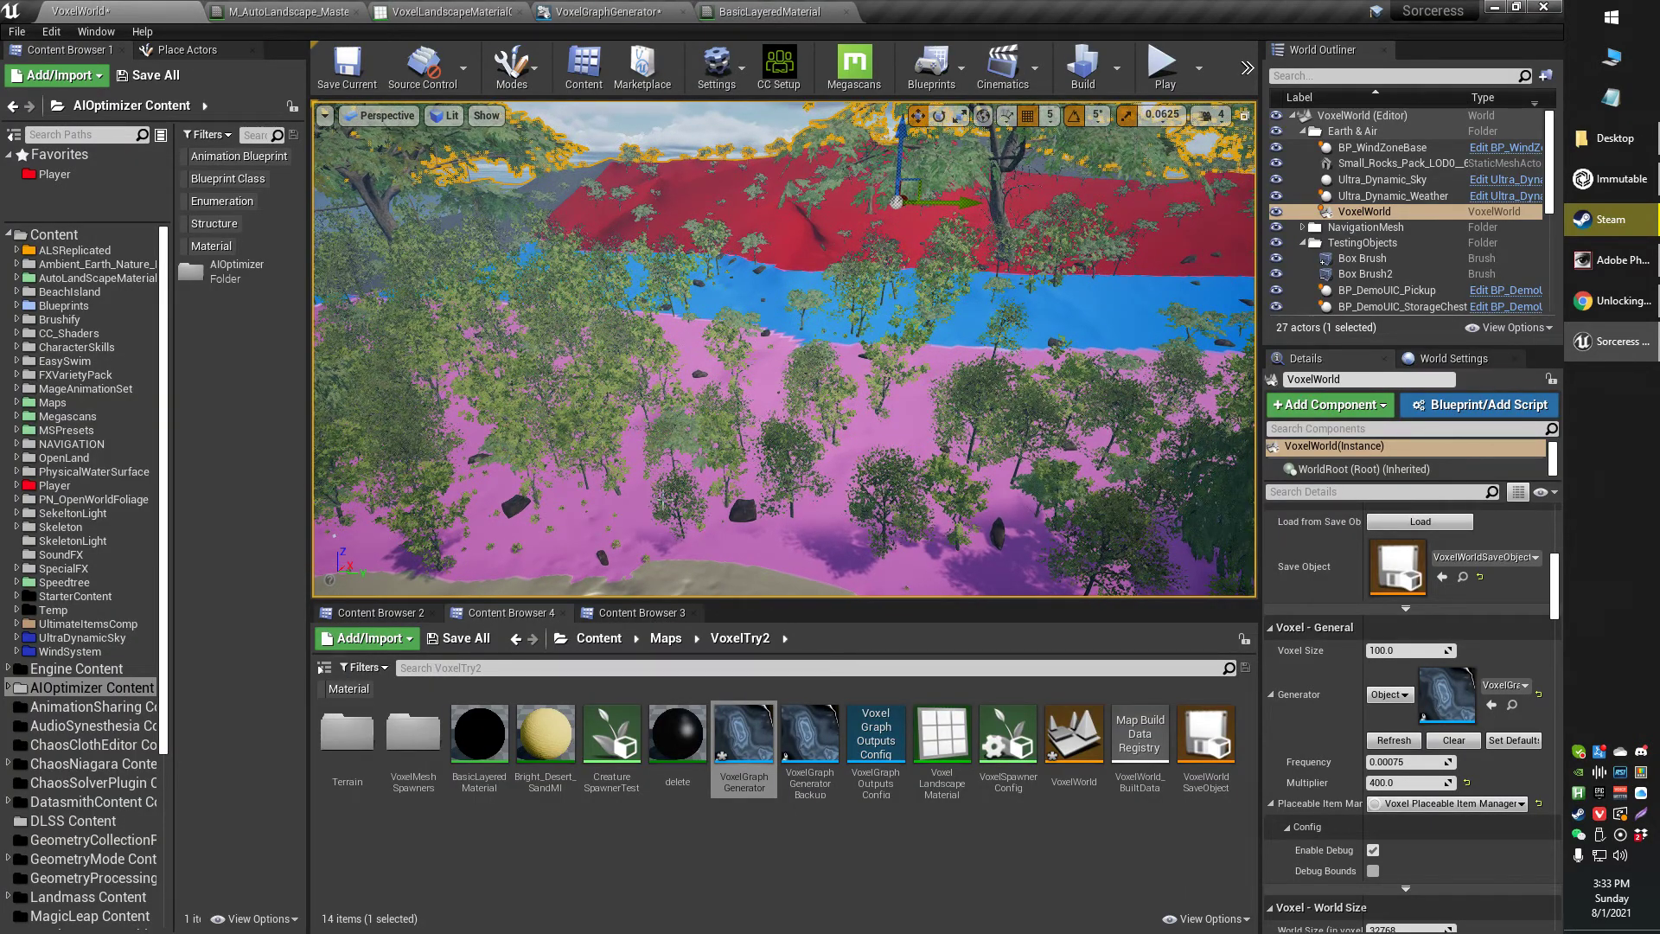
right_click_drag(671, 496, 613, 530)
right_click_drag(404, 538, 361, 354)
right_click_drag(743, 346, 922, 340)
key("w")
Step: Examine the layer names, indices and Material Cache elements in the VoxelLandscapeMaterialCollection asset
left_click(629, 10)
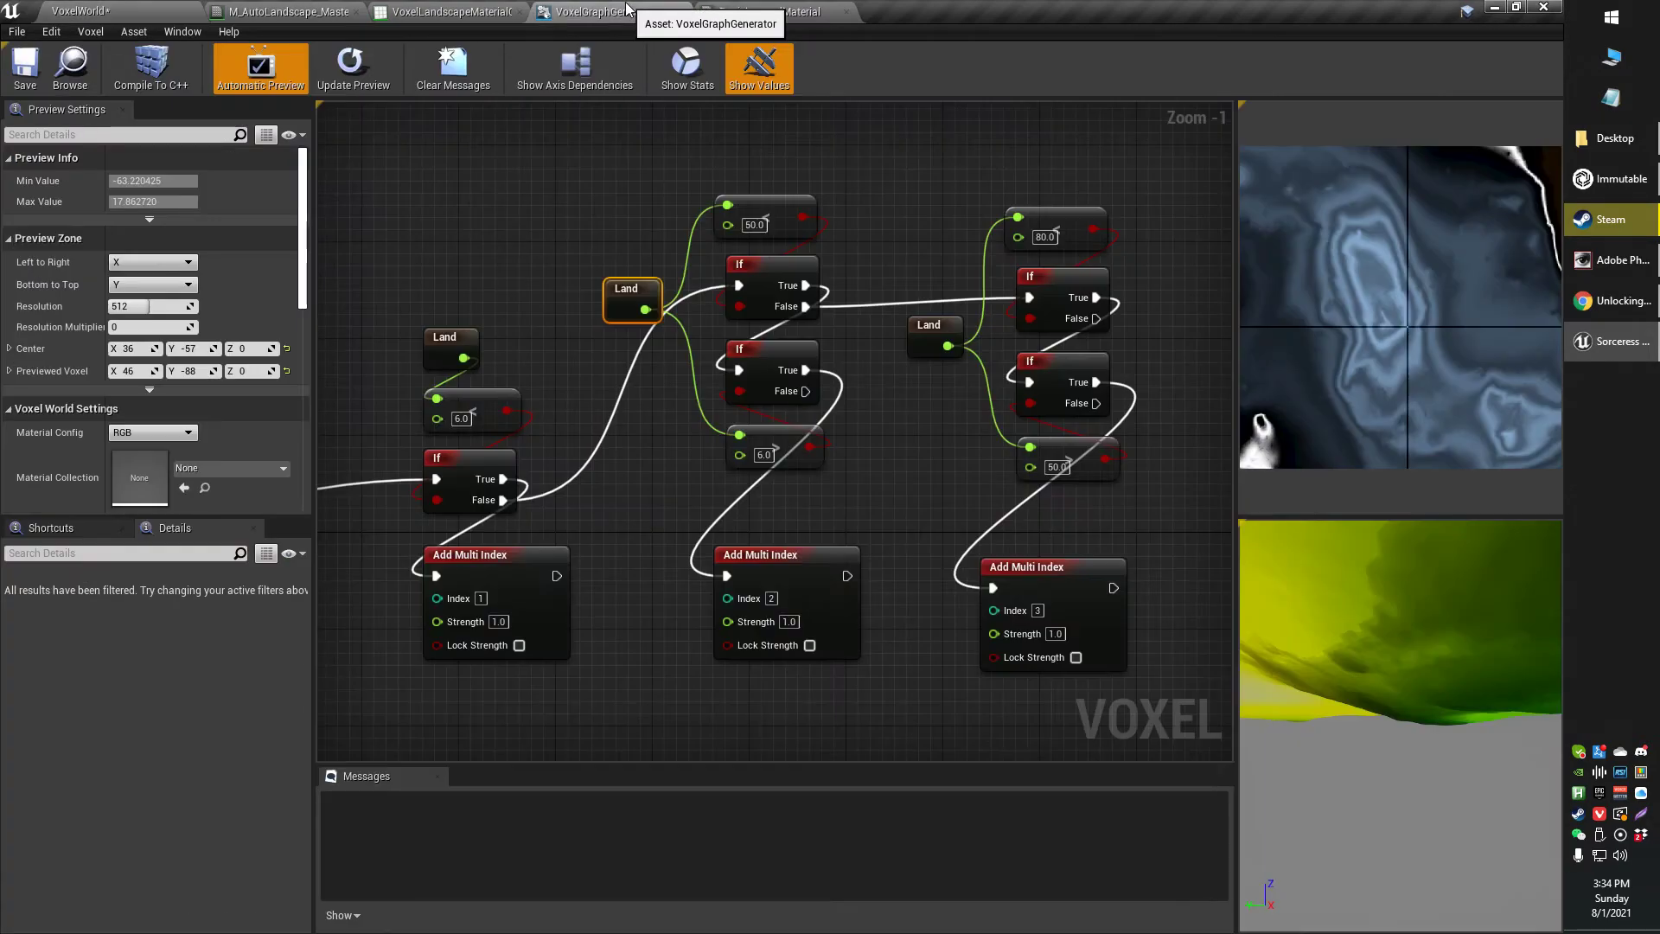
left_click(289, 11)
left_click(449, 10)
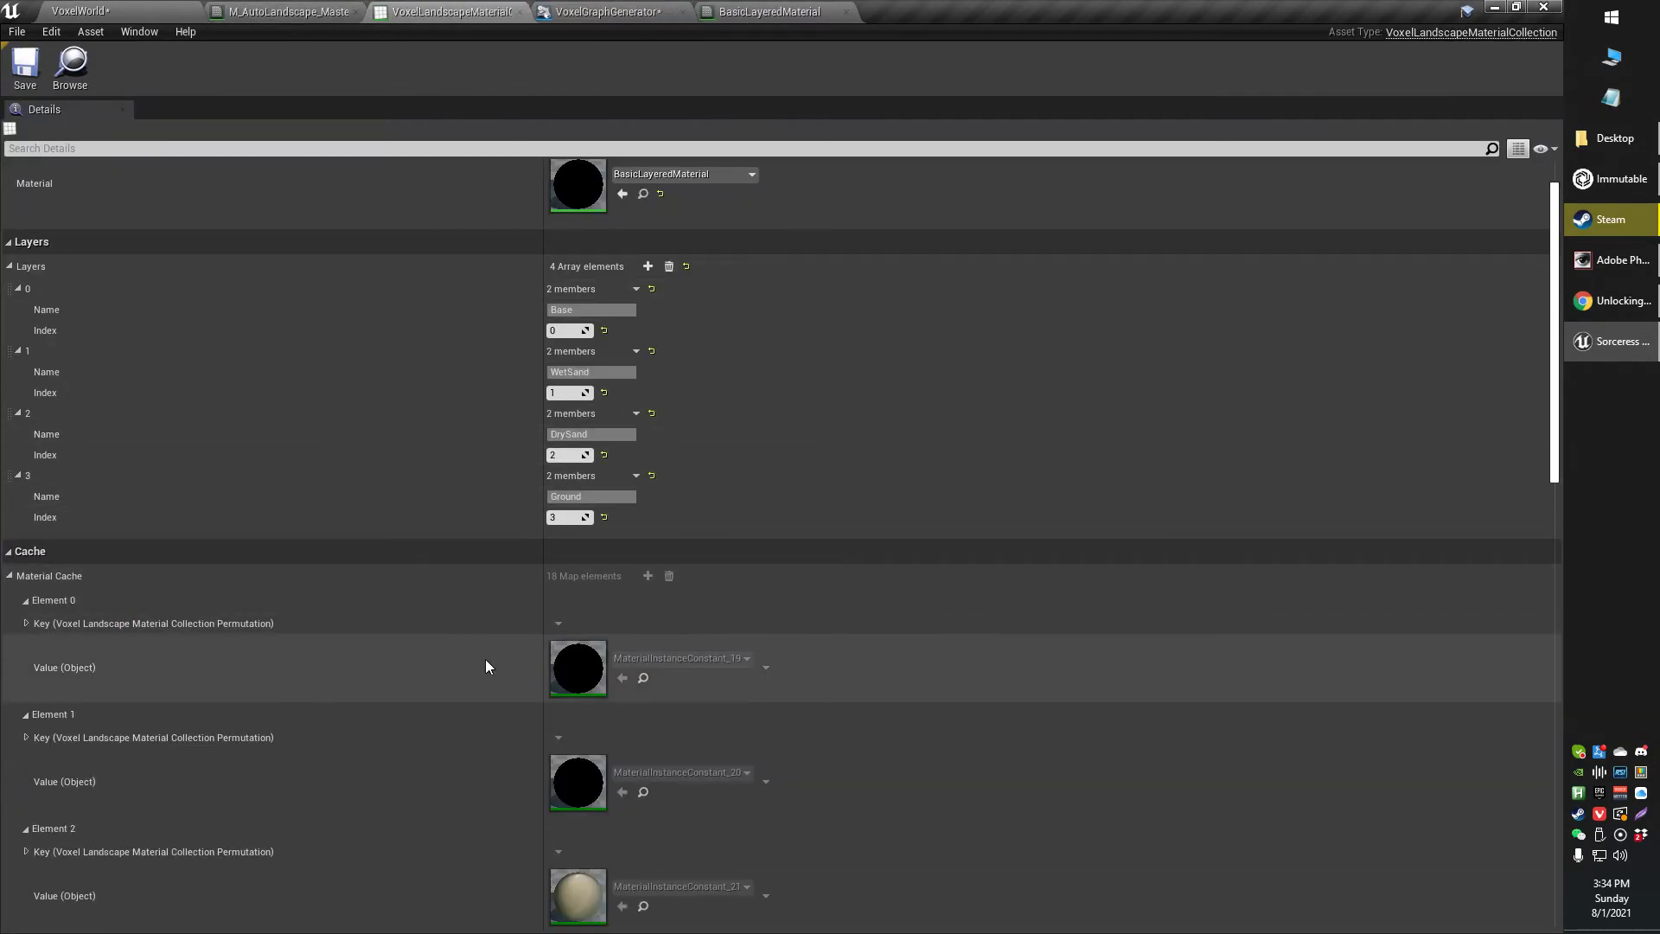
scroll(475, 668, "down", 5)
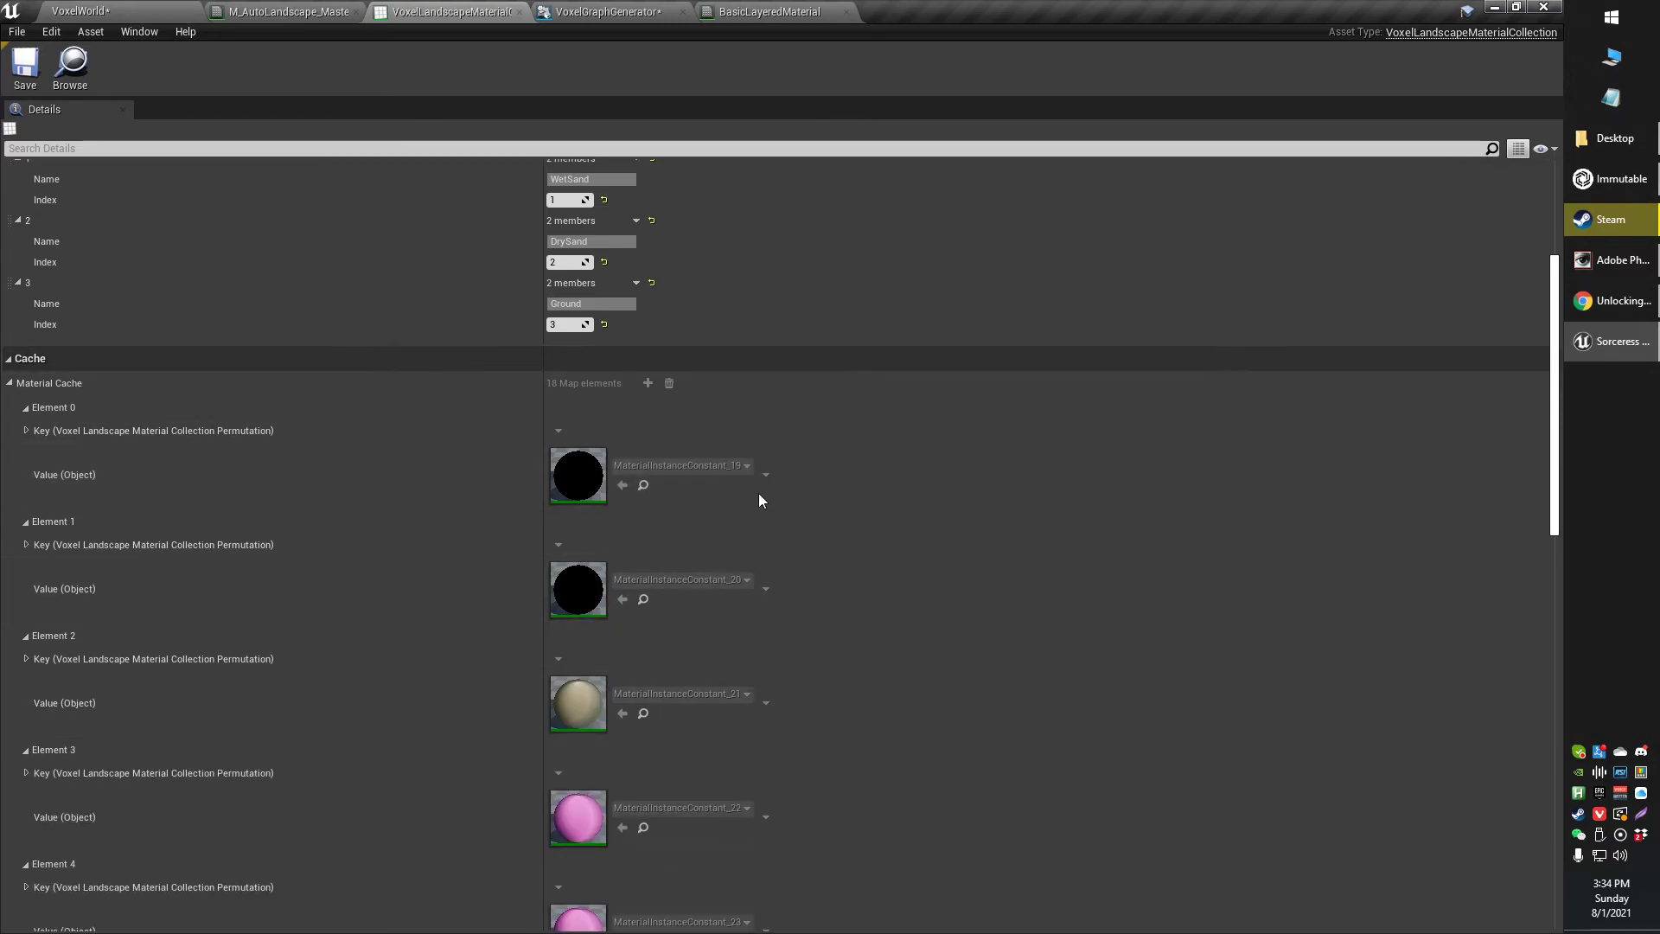
scroll(610, 765, "down", 15)
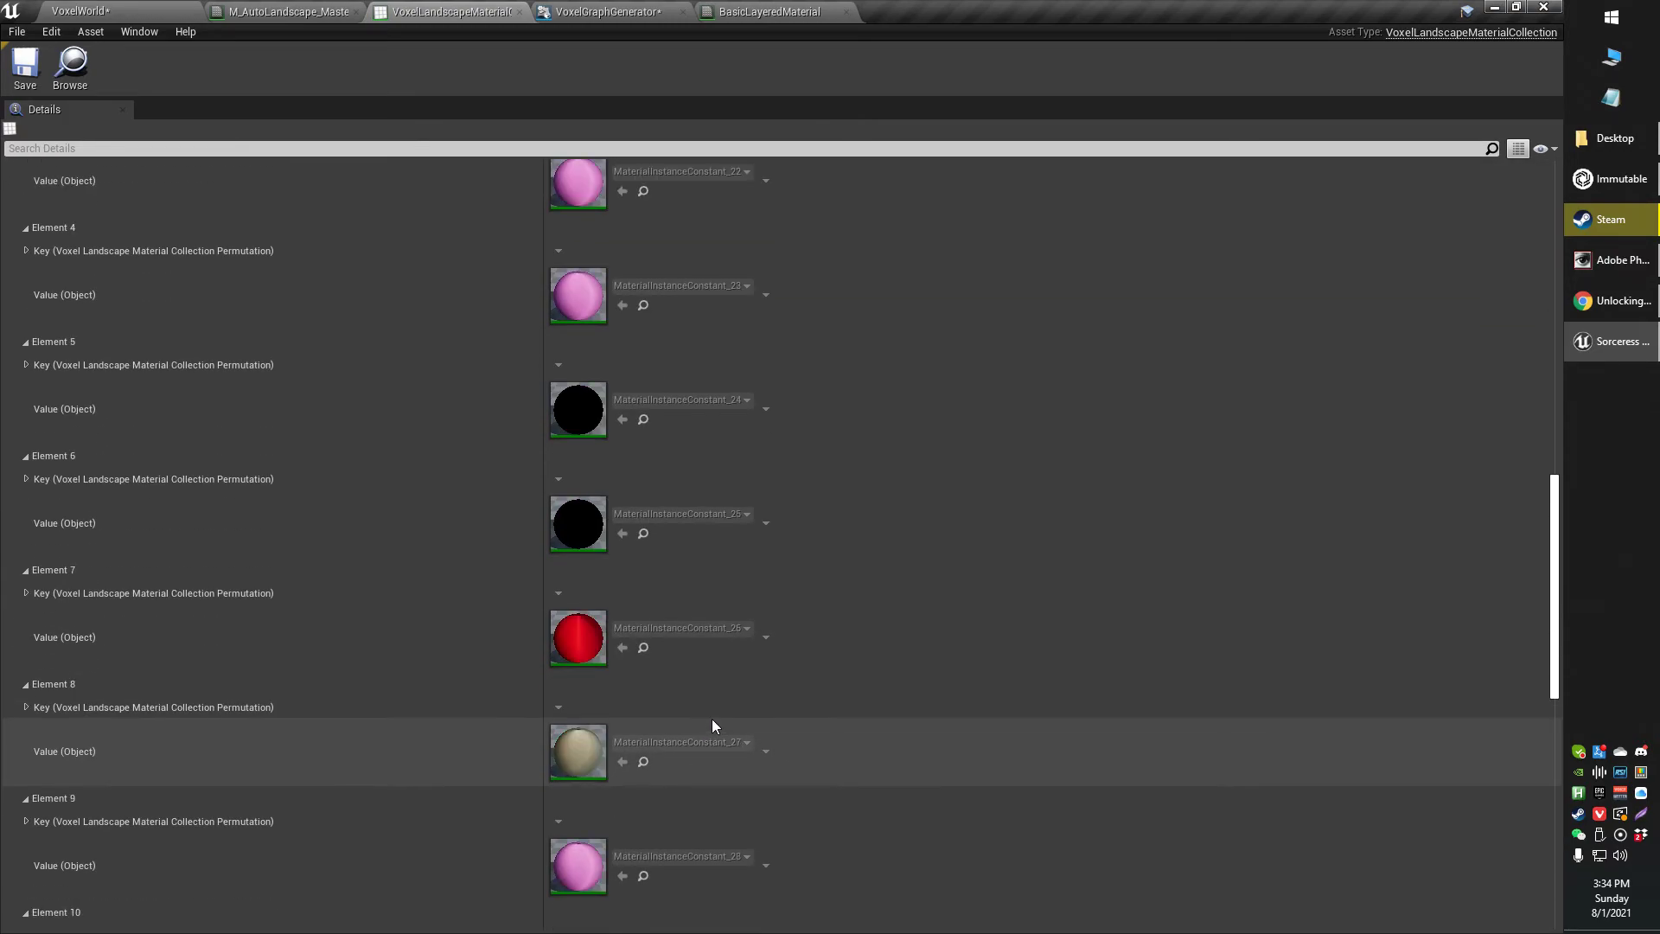
scroll(713, 719, "up", 15)
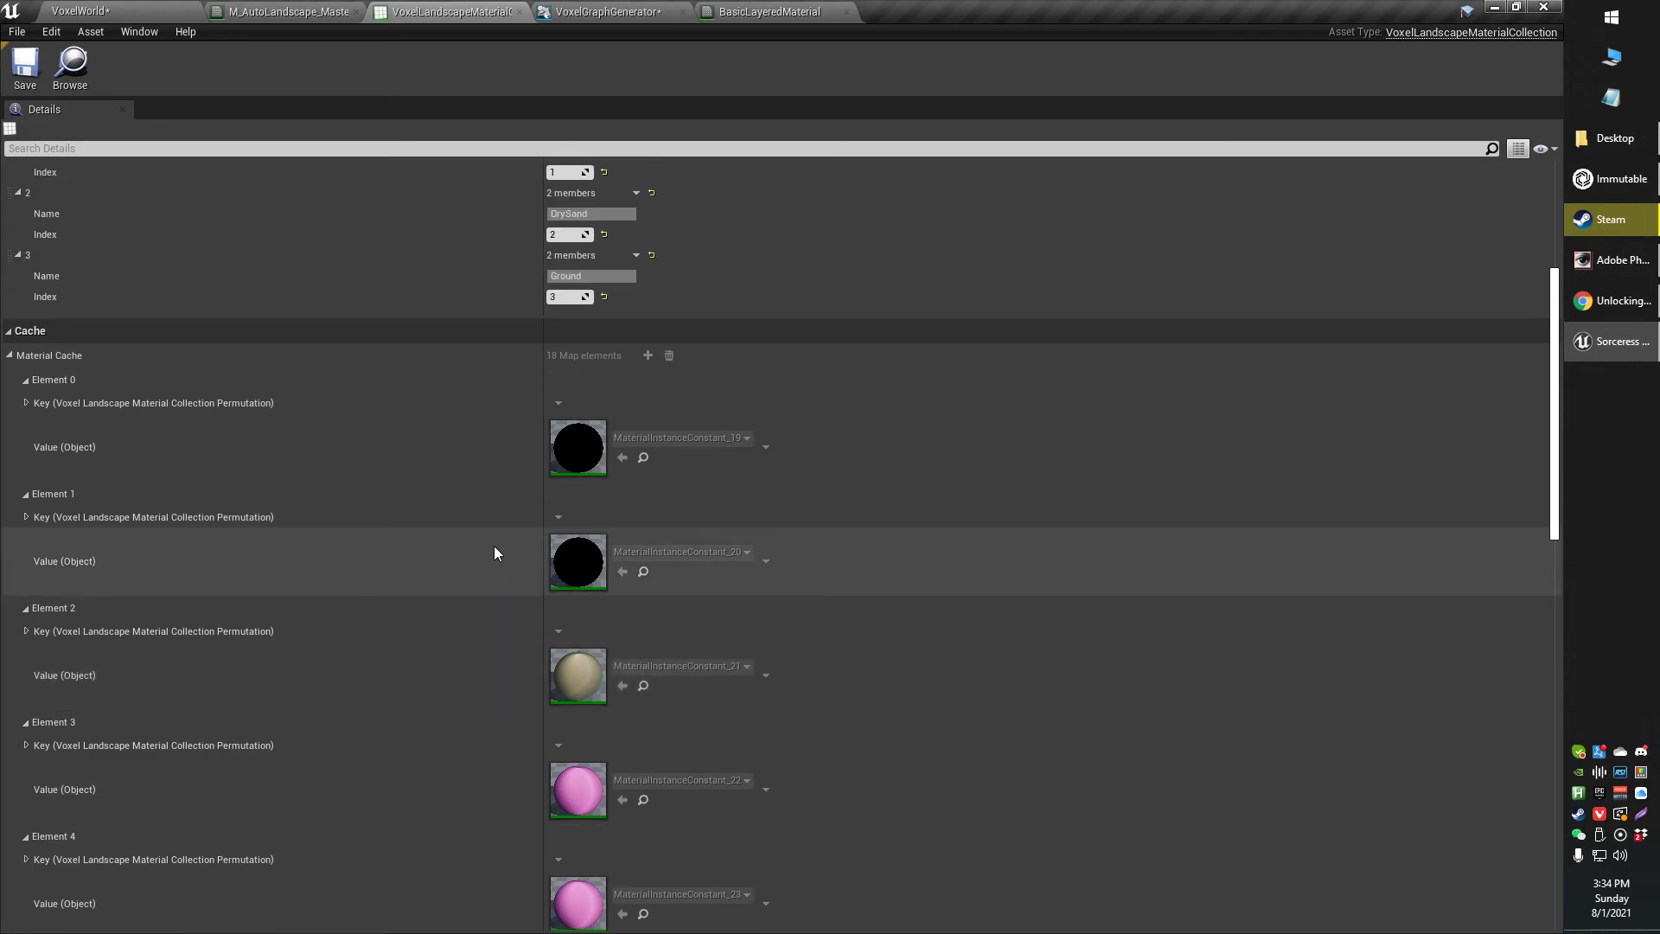
scroll(376, 562, "up", 7)
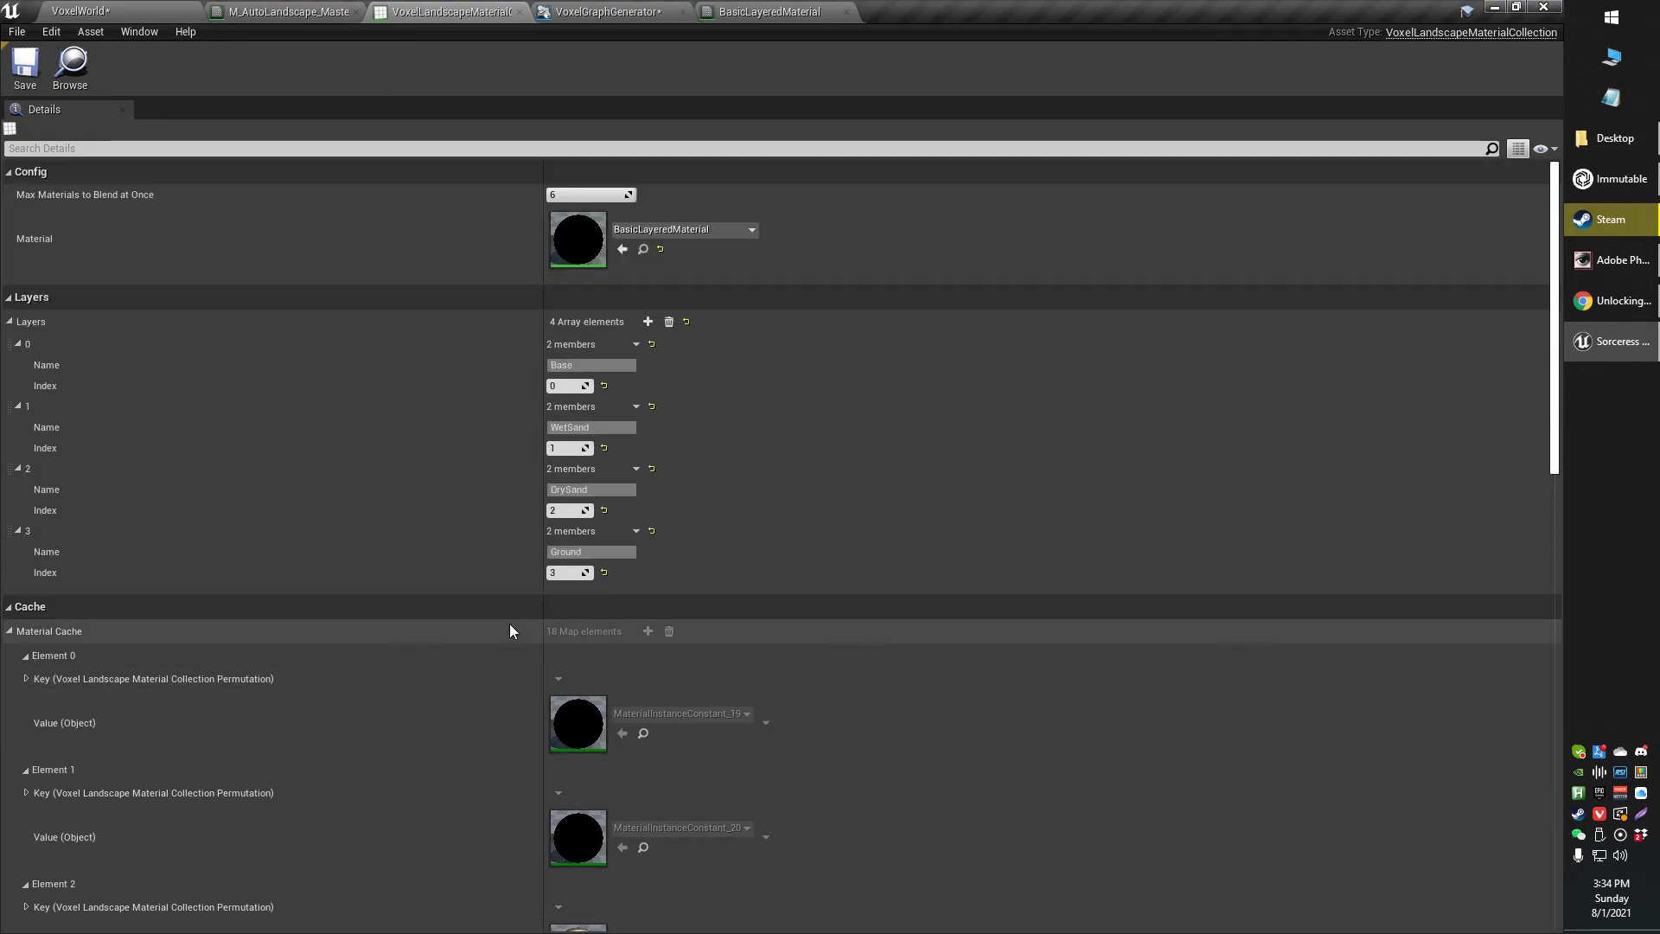